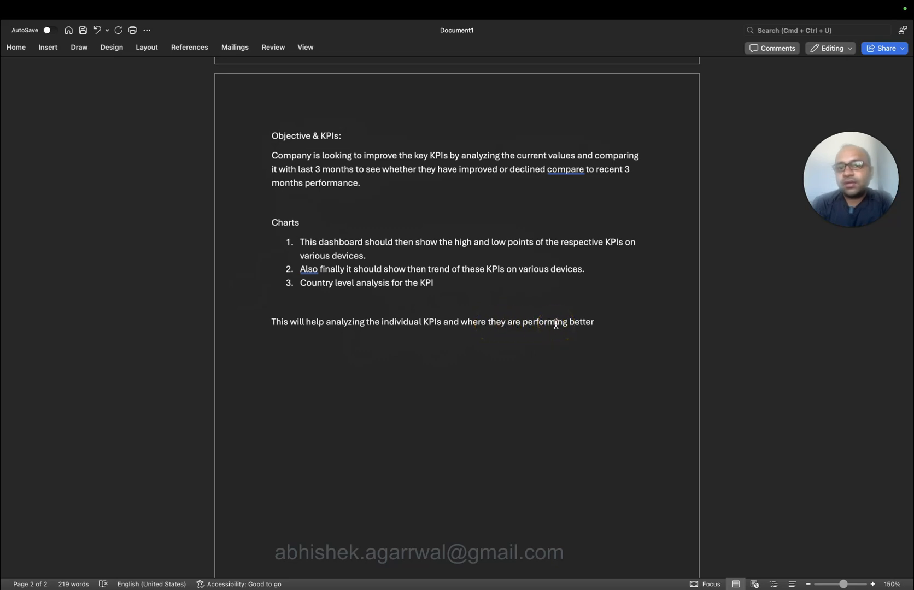
# Review the Objective & KPIs brief in Word, then view the Dribbble uptime dashboard design in Safari.
pyautogui.write(',')
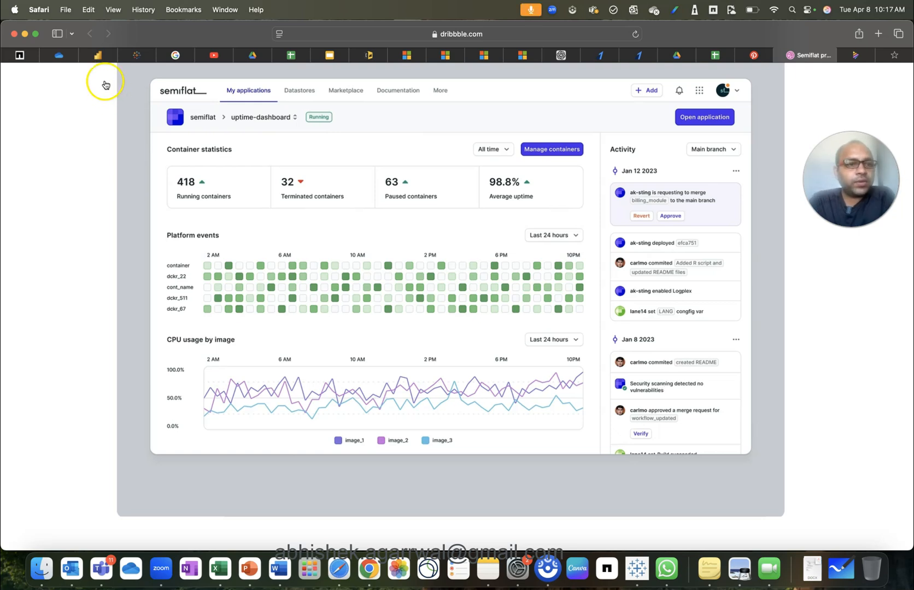
# Return to the Power BI sample report, check its File menu, and choose Create for a new report.
pyautogui.click(96, 55)
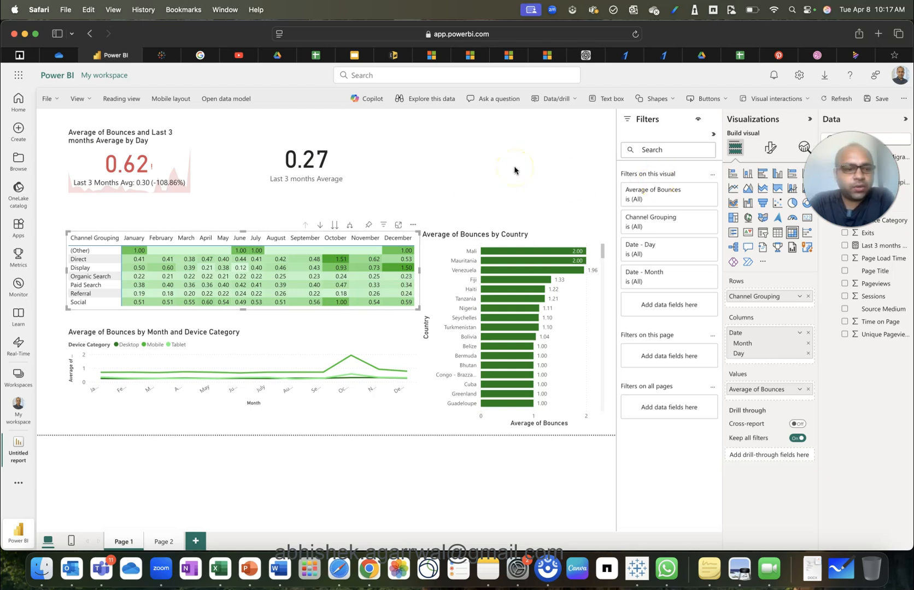
pyautogui.click(52, 101)
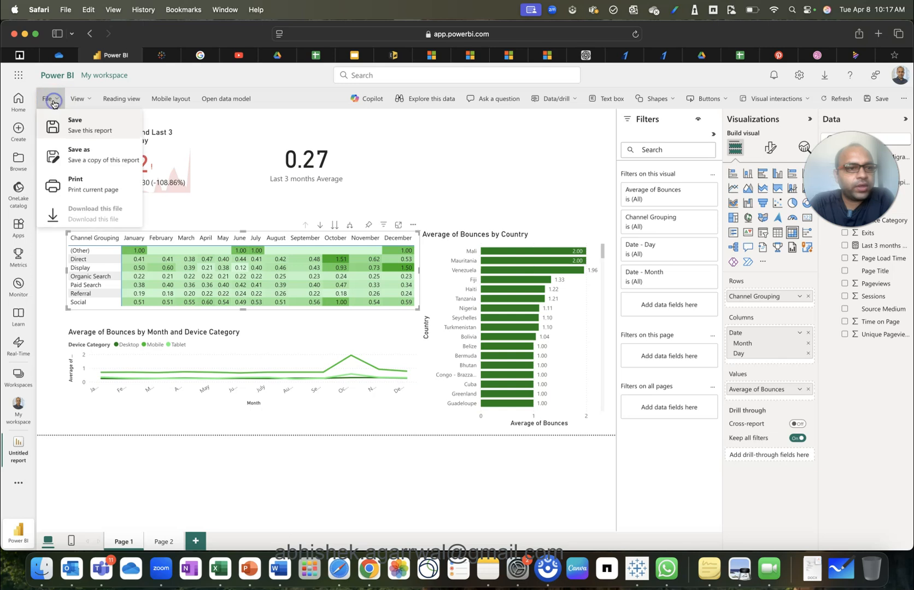
pyautogui.click(277, 154)
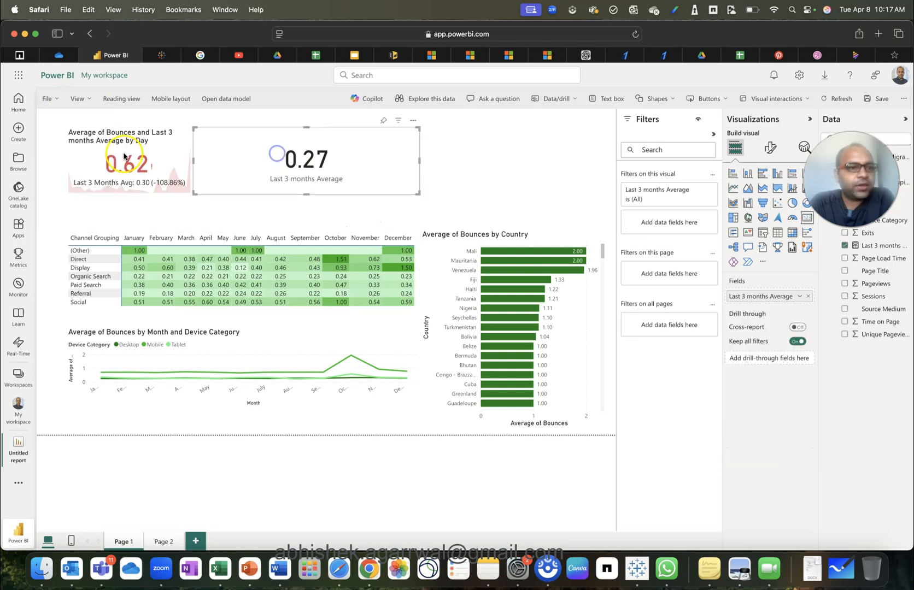
pyautogui.click(19, 133)
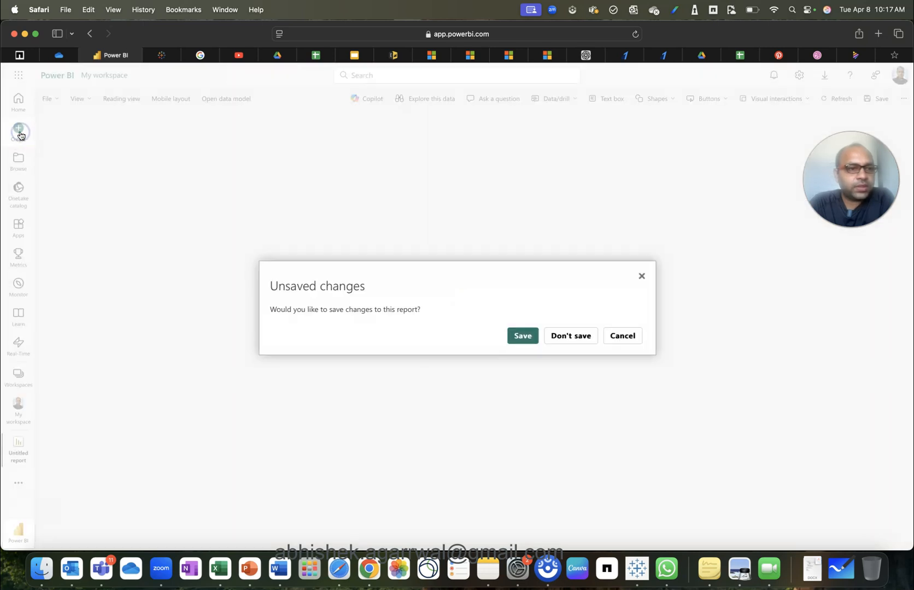
pyautogui.click(105, 144)
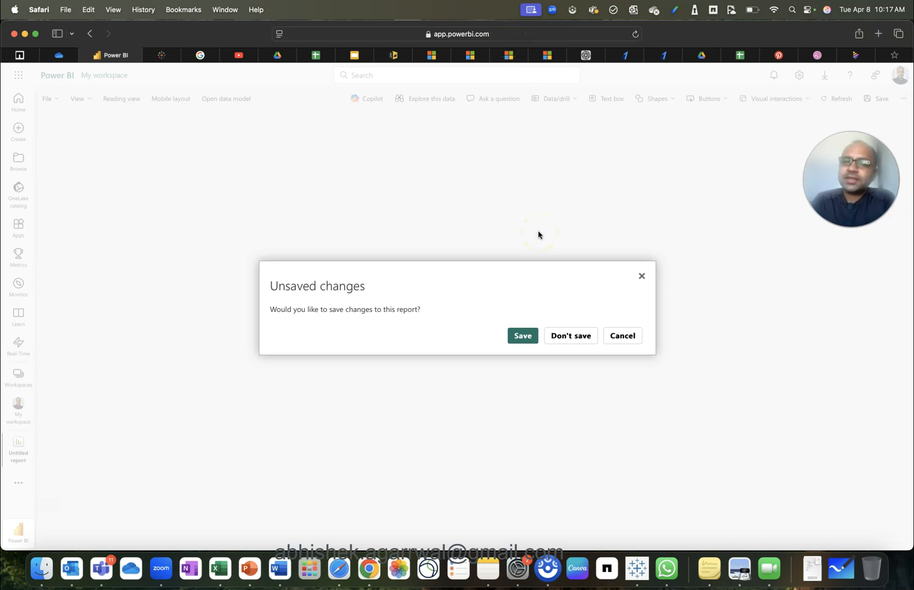
# Discard the old report's changes and bring up the Datasets folder in Google Drive.
pyautogui.click(554, 340)
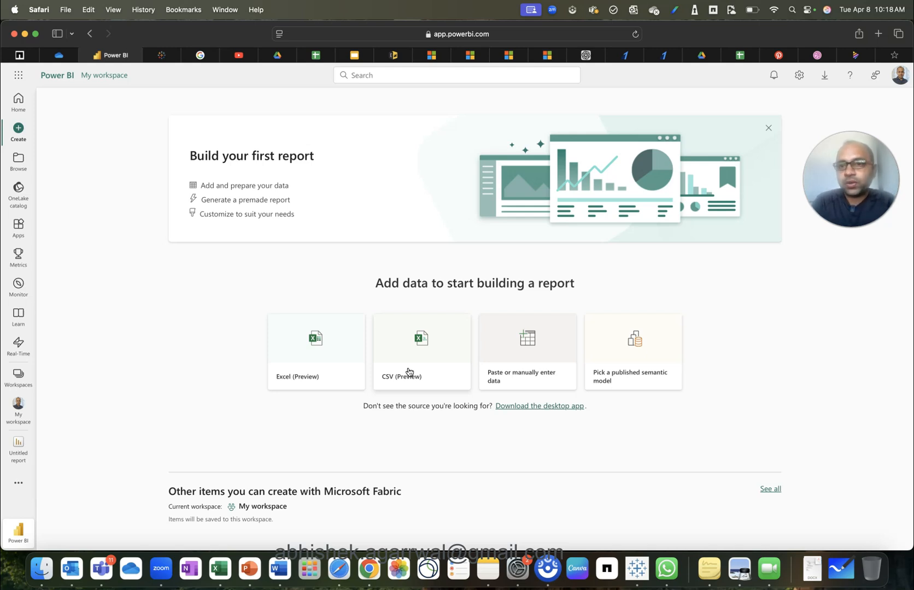
pyautogui.click(702, 57)
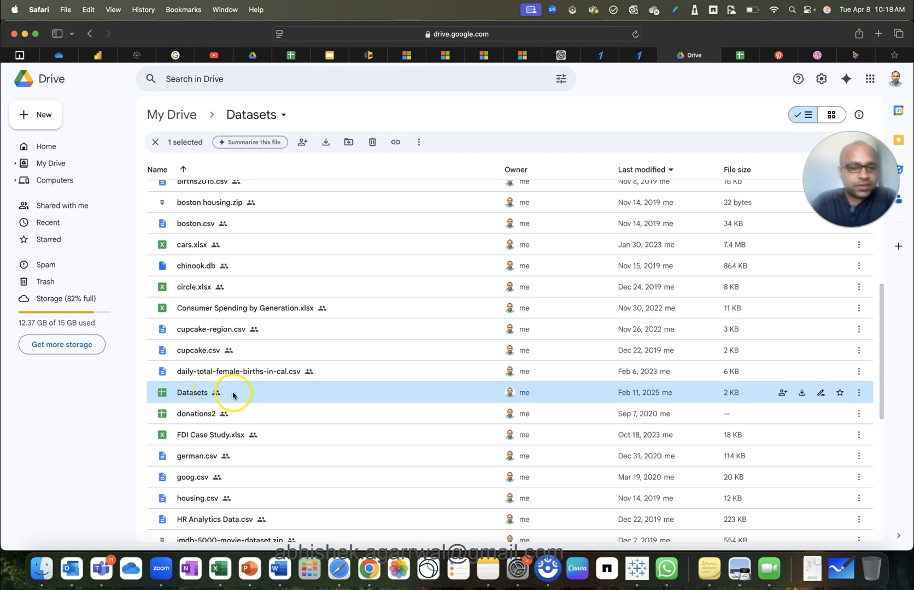
# Open the Datasets sheet, restore the accidentally cleared Web Marketing Dashboard entry in A5, and return to Power BI.
pyautogui.click(738, 55)
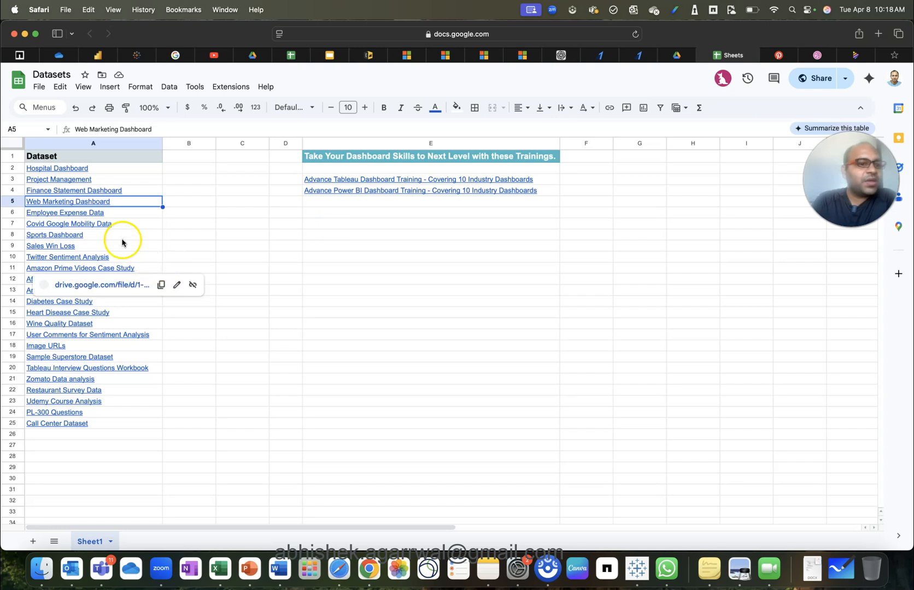
pyautogui.moveTo(93, 203)
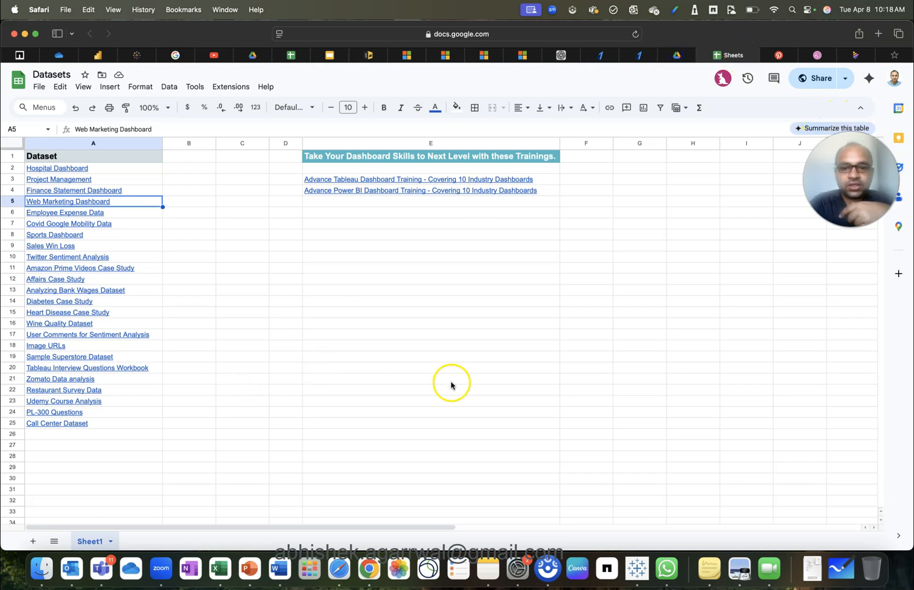
pyautogui.press('BackSpace')
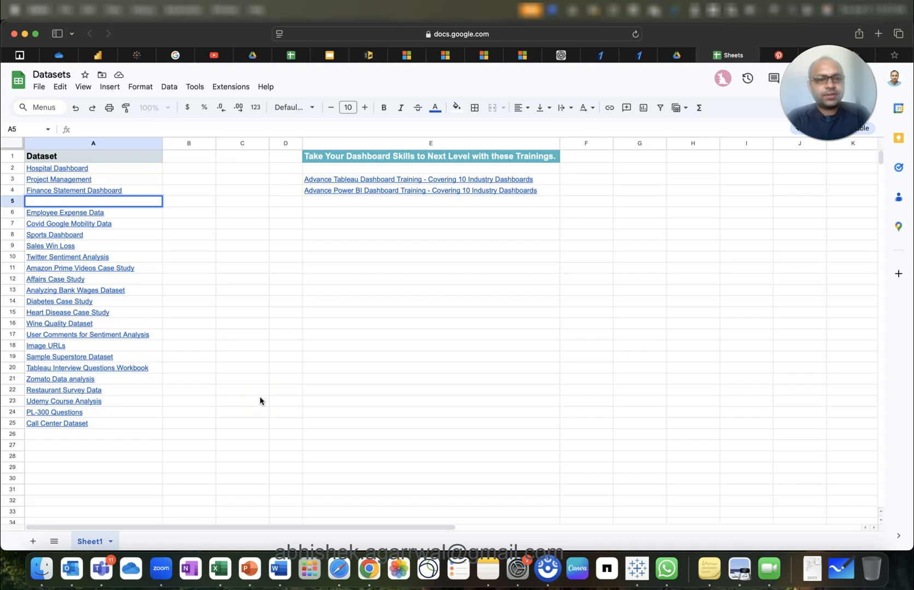
pyautogui.click(192, 214)
pyautogui.click(138, 201)
pyautogui.press('cmd+z')
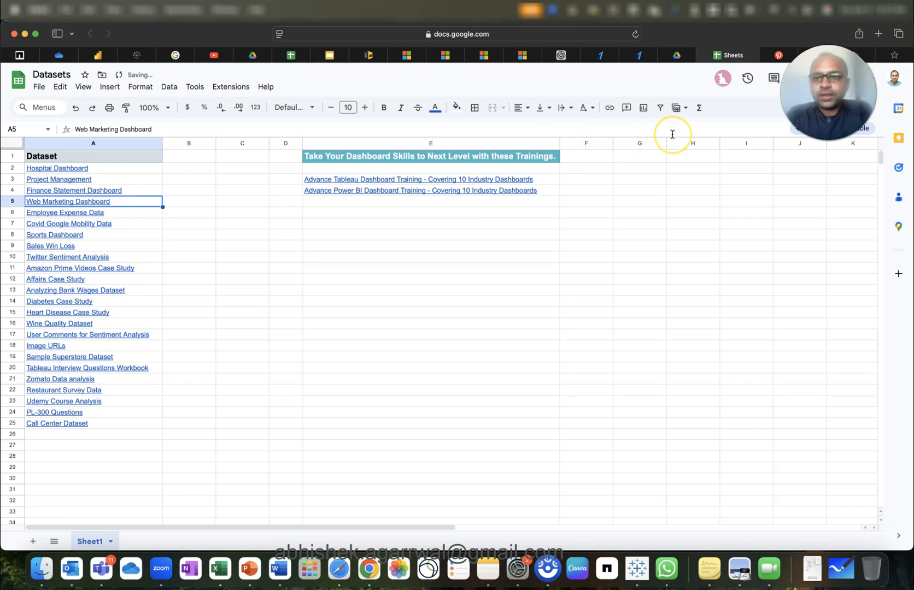
pyautogui.click(97, 55)
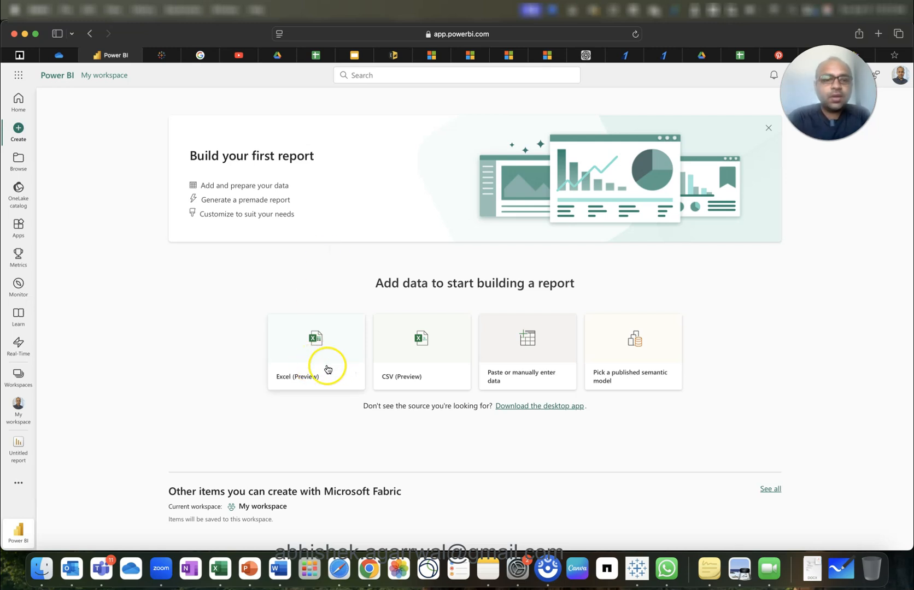
# Upload Web Marketing_Migrated Data.csv through the CSV (Preview) data source.
pyautogui.click(433, 348)
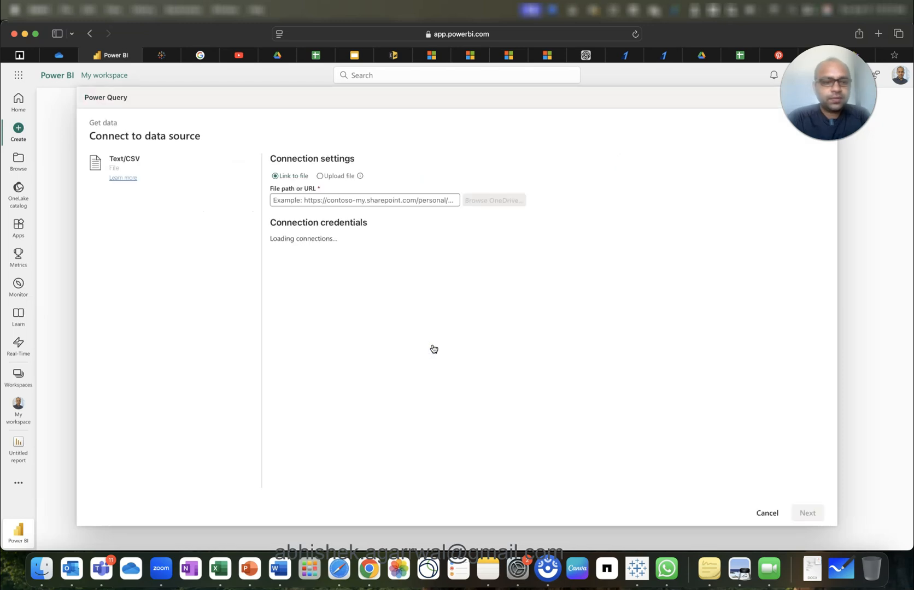
pyautogui.click(321, 176)
pyautogui.click(396, 226)
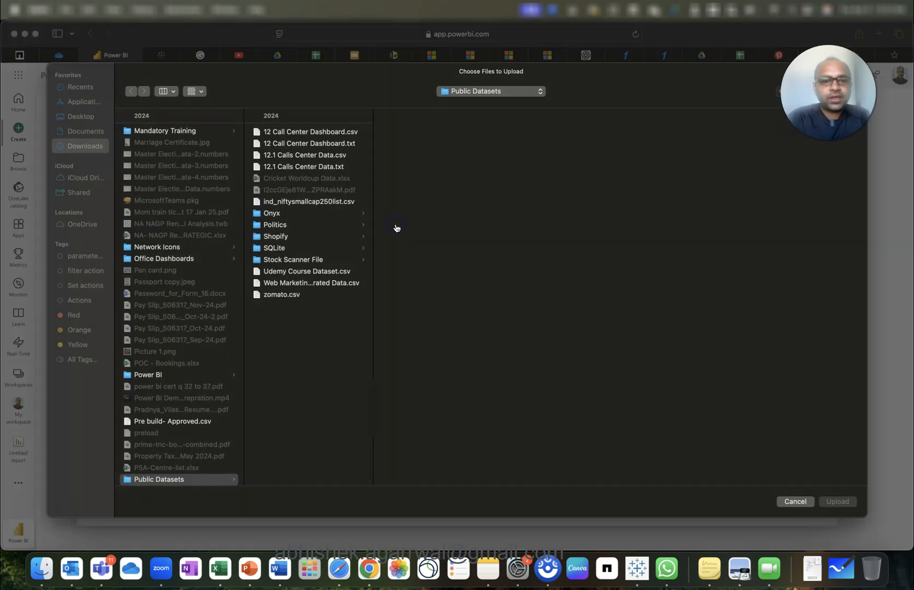
pyautogui.click(320, 286)
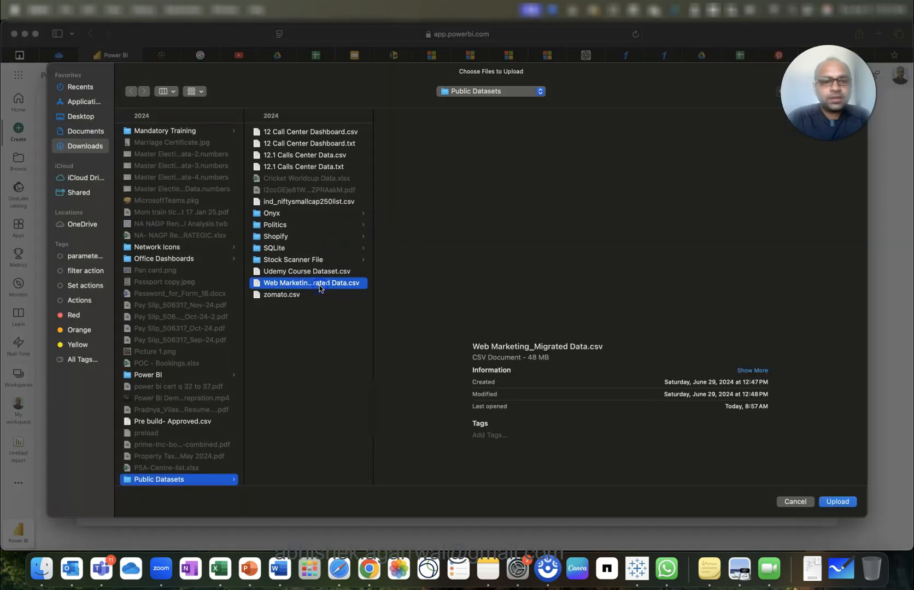
pyautogui.click(837, 501)
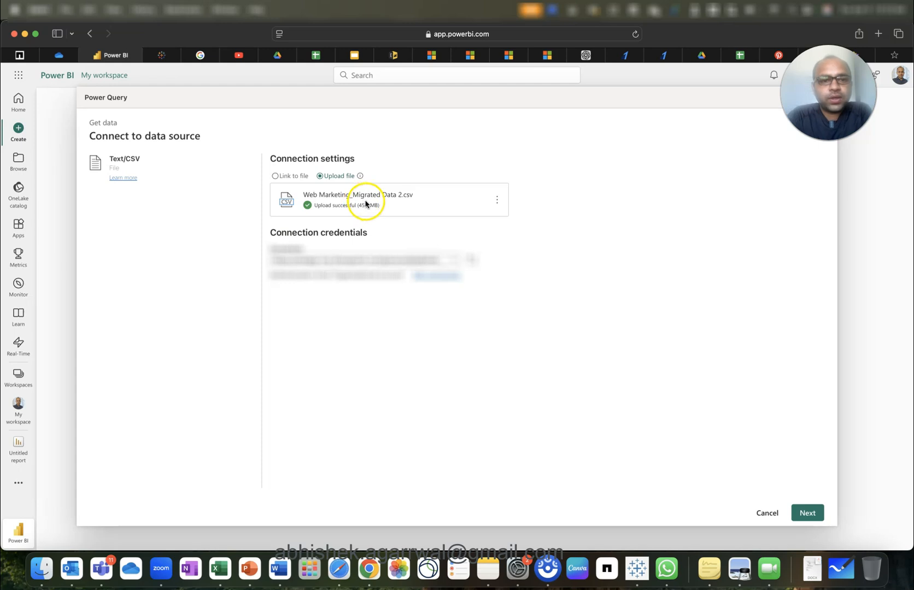
# Preview the CSV rows, keeping data type detection based on the first 200 rows.
pyautogui.click(813, 515)
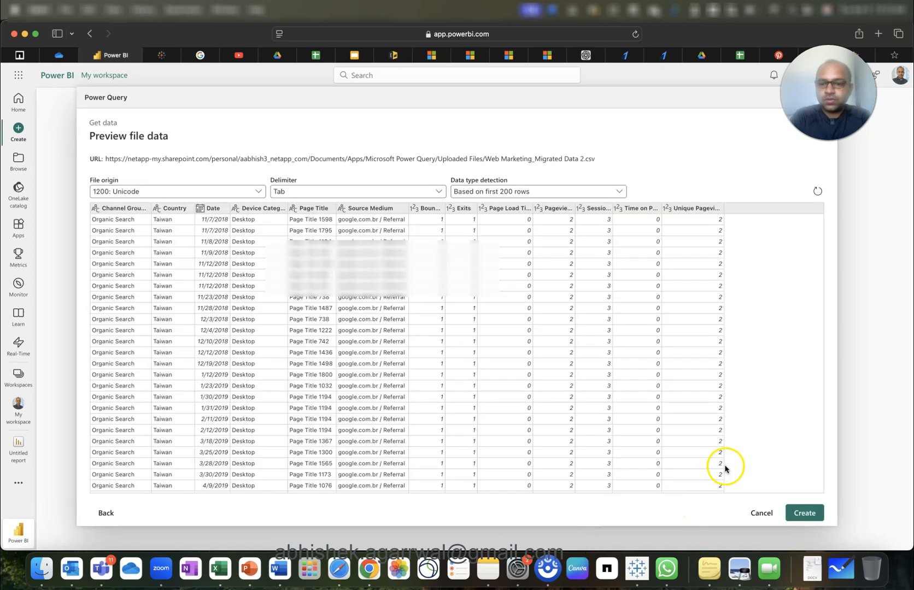
pyautogui.click(527, 190)
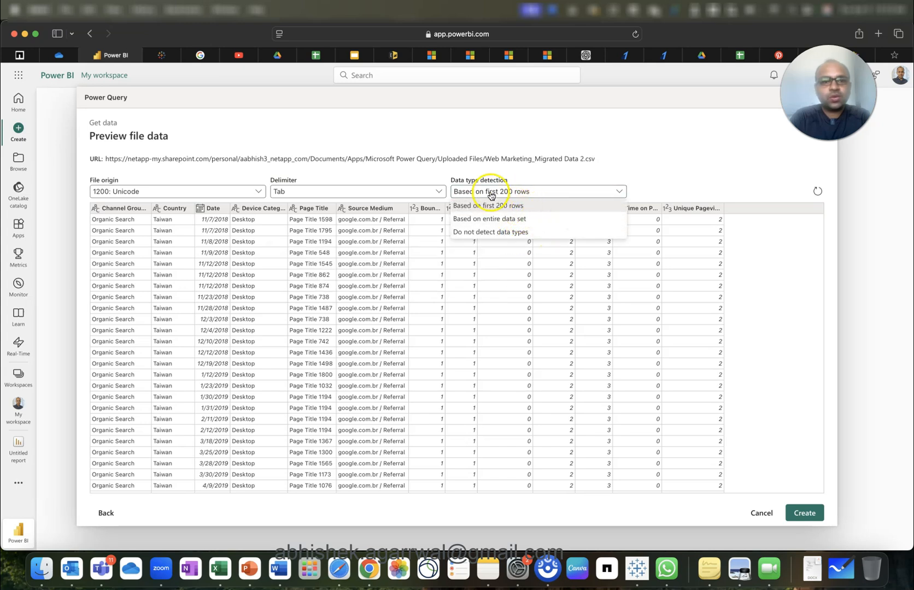
pyautogui.click(474, 171)
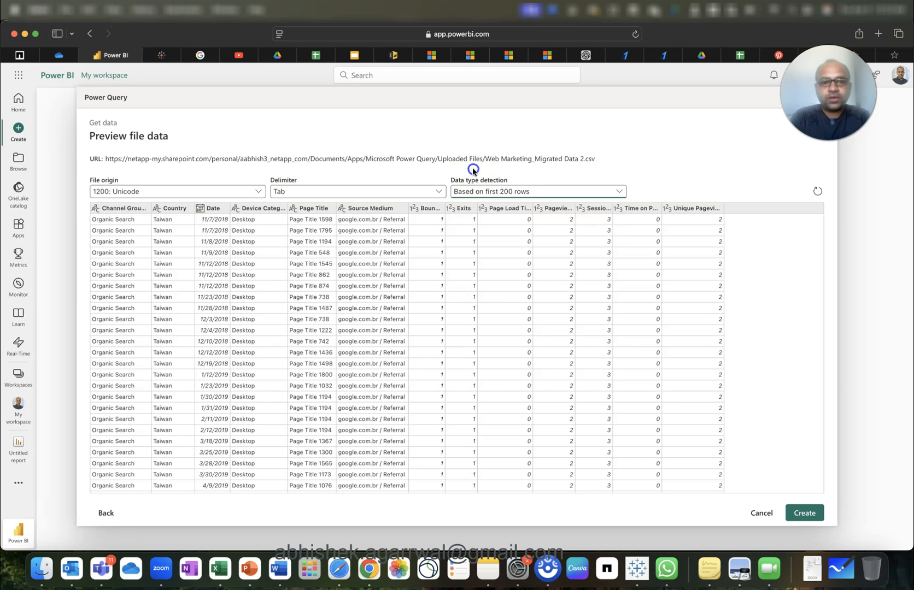
# Load the previewed data into a new report and add a KPI visual to the canvas.
pyautogui.click(803, 514)
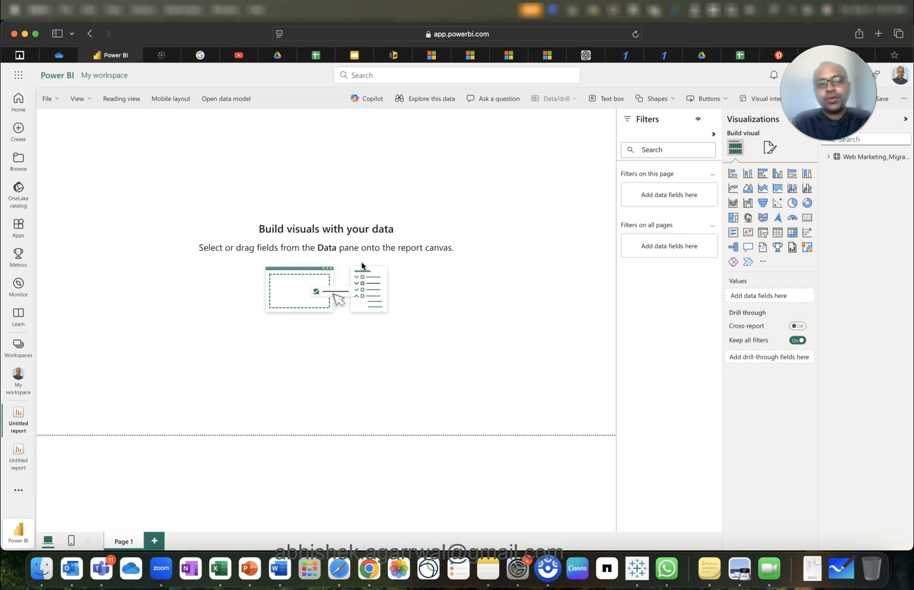
pyautogui.click(543, 193)
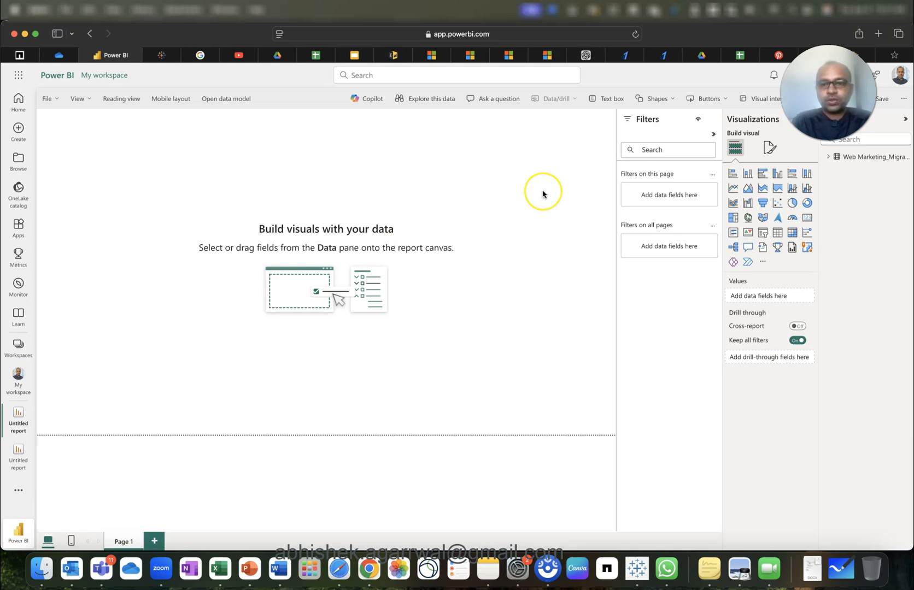
pyautogui.click(747, 234)
pyautogui.moveTo(105, 175); pyautogui.dragTo(115, 192)
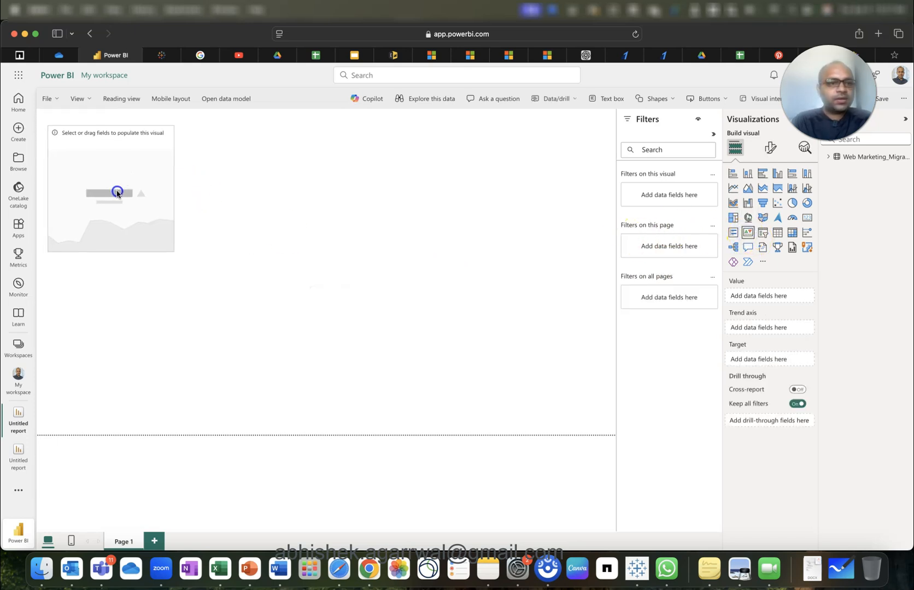
# Resize the KPI visual near the top-left and expand the Web Marketing_Migrated Data 2 table's fields.
pyautogui.moveTo(114, 127); pyautogui.dragTo(114, 161)
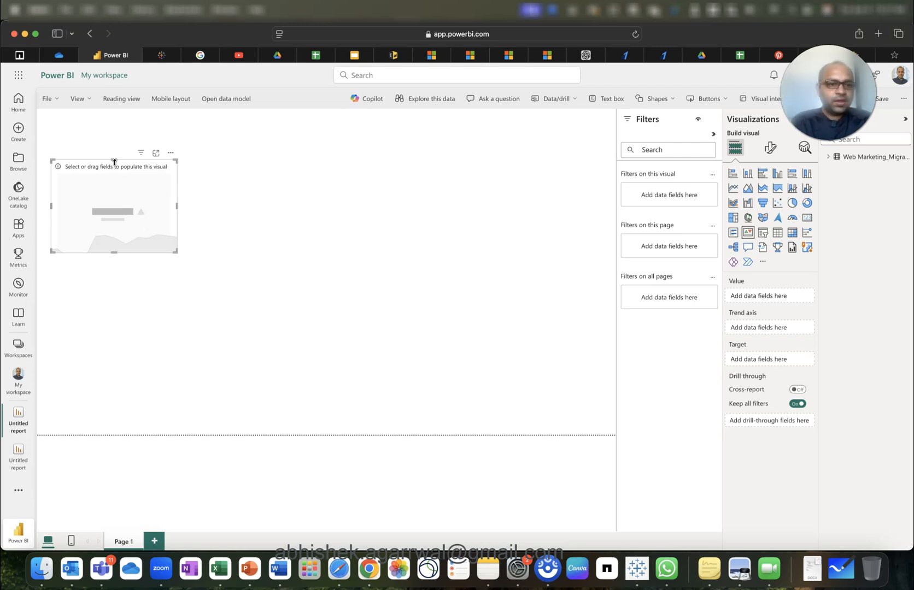
pyautogui.moveTo(121, 188)
pyautogui.mouseDown()
pyautogui.moveTo(121, 177)
pyautogui.moveTo(123, 191)
pyautogui.mouseUp()
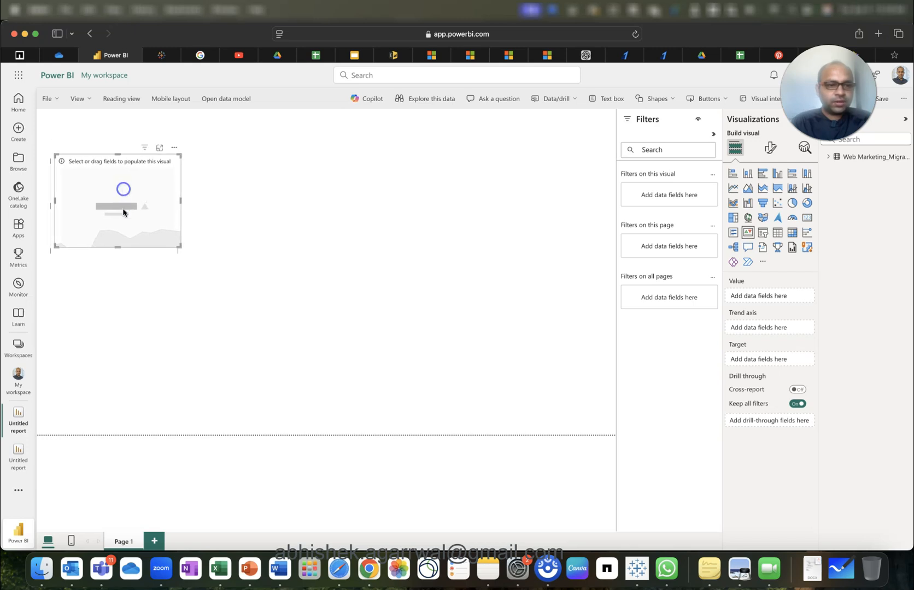
pyautogui.moveTo(118, 247); pyautogui.dragTo(119, 236)
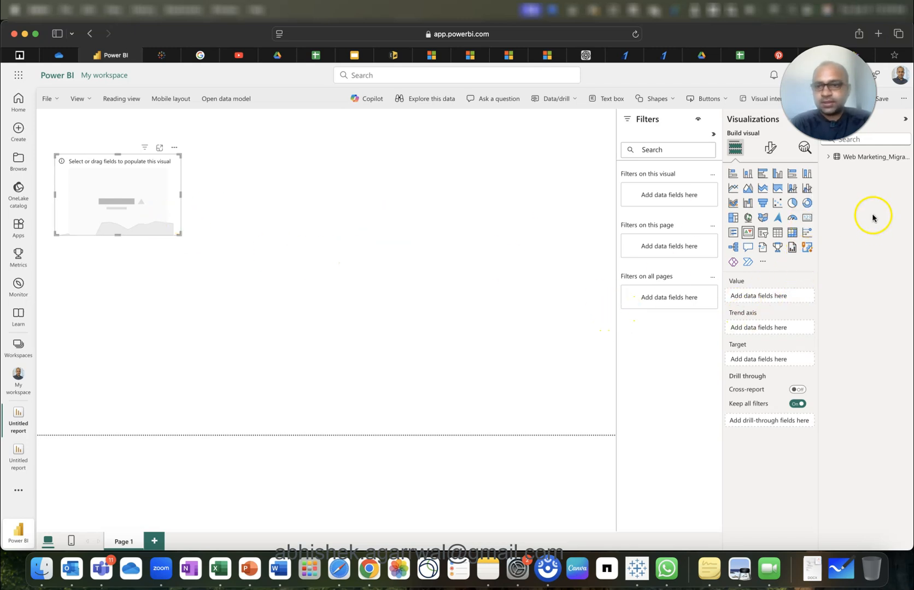
pyautogui.click(829, 157)
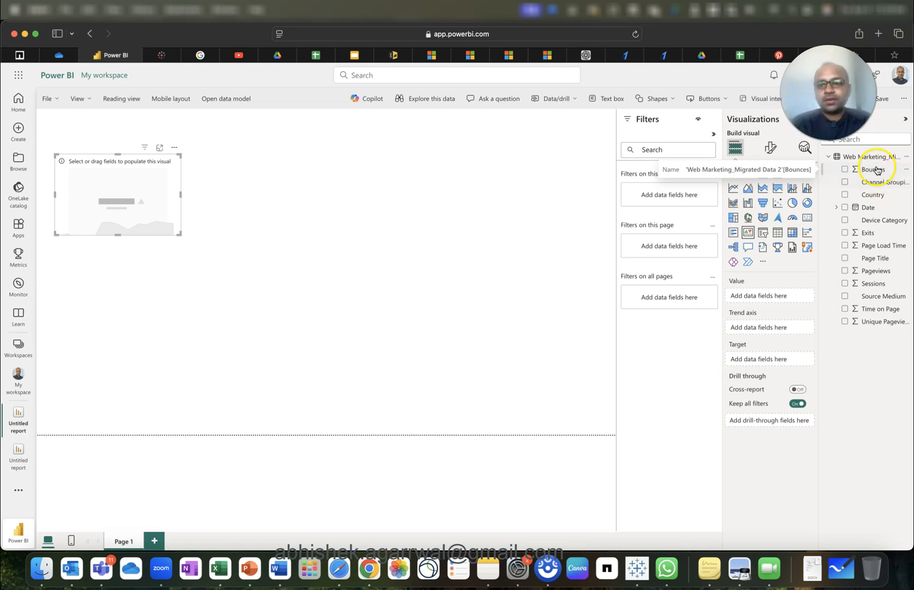
# Add Bounces as the KPI value, summarized as Average.
pyautogui.moveTo(879, 171); pyautogui.dragTo(768, 296)
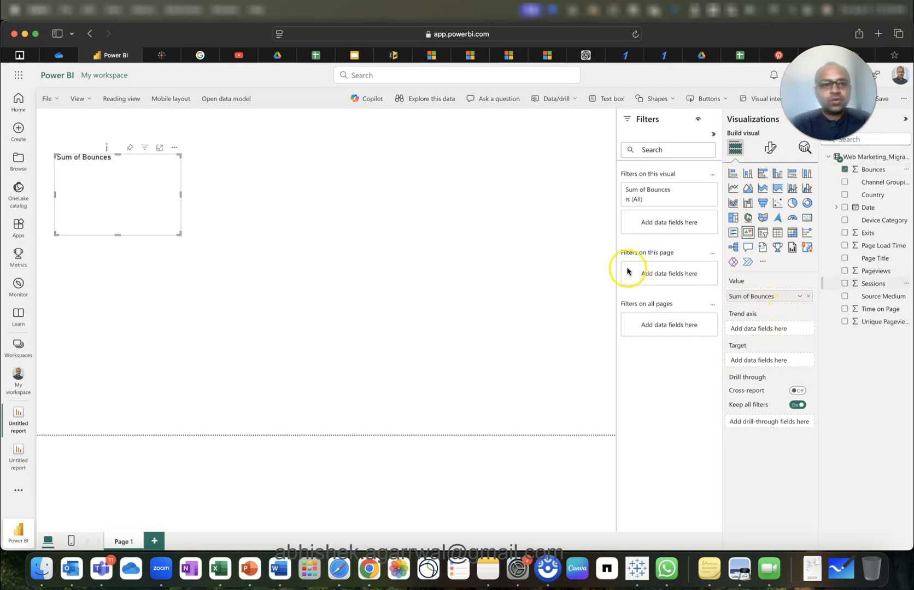
pyautogui.click(799, 298)
pyautogui.click(836, 353)
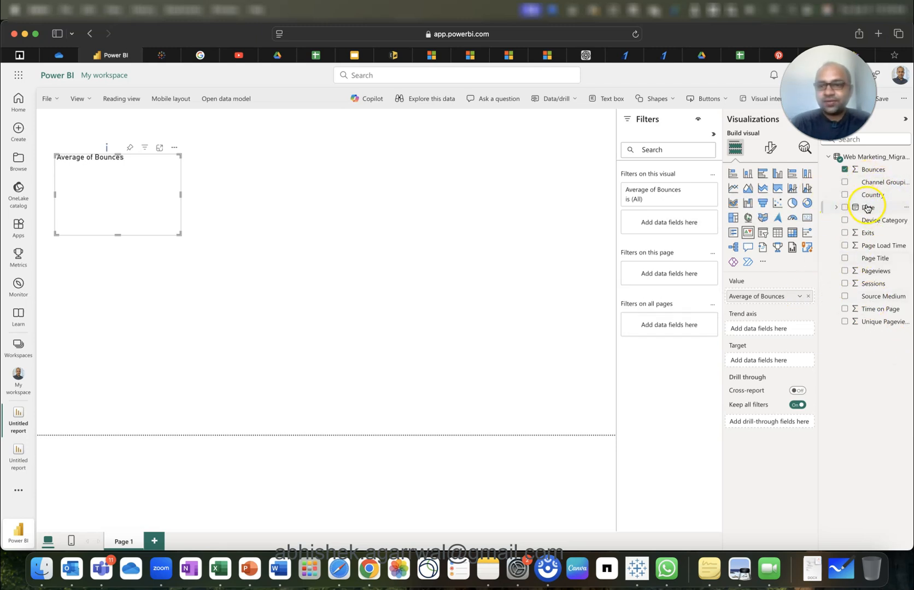
# Put Date on the KPI trend axis as a Date Hierarchy and expand its Year-to-Day levels.
pyautogui.moveTo(868, 208); pyautogui.dragTo(773, 323)
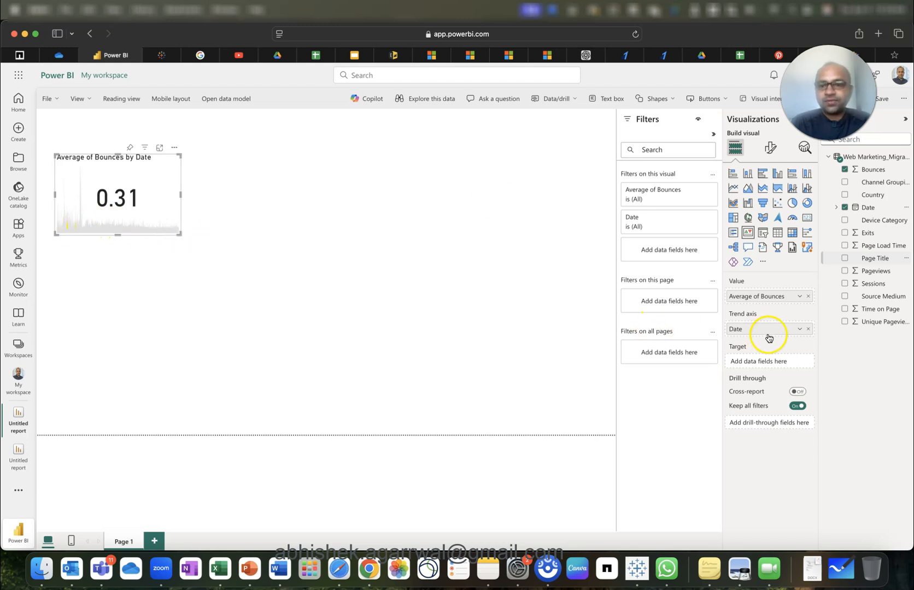
pyautogui.click(799, 331)
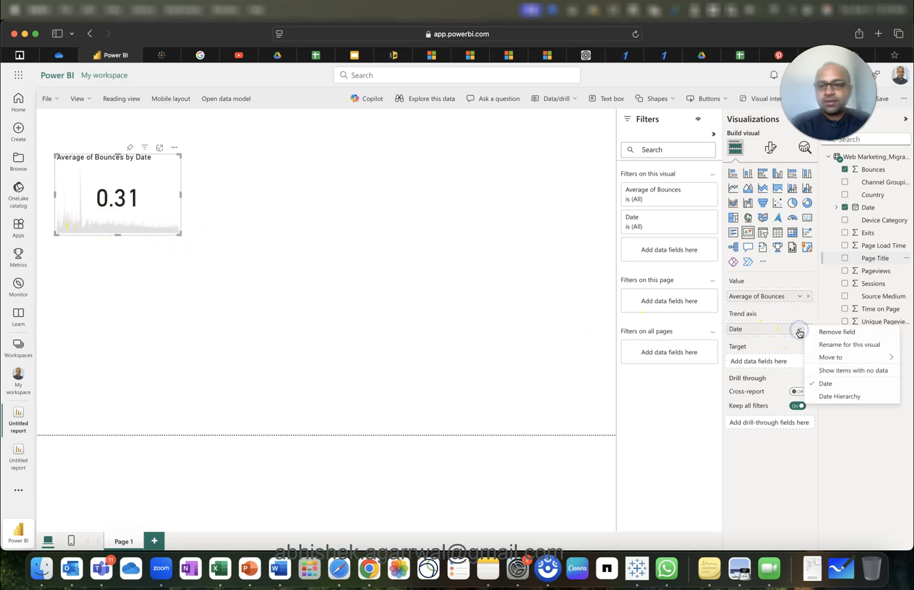
pyautogui.click(832, 396)
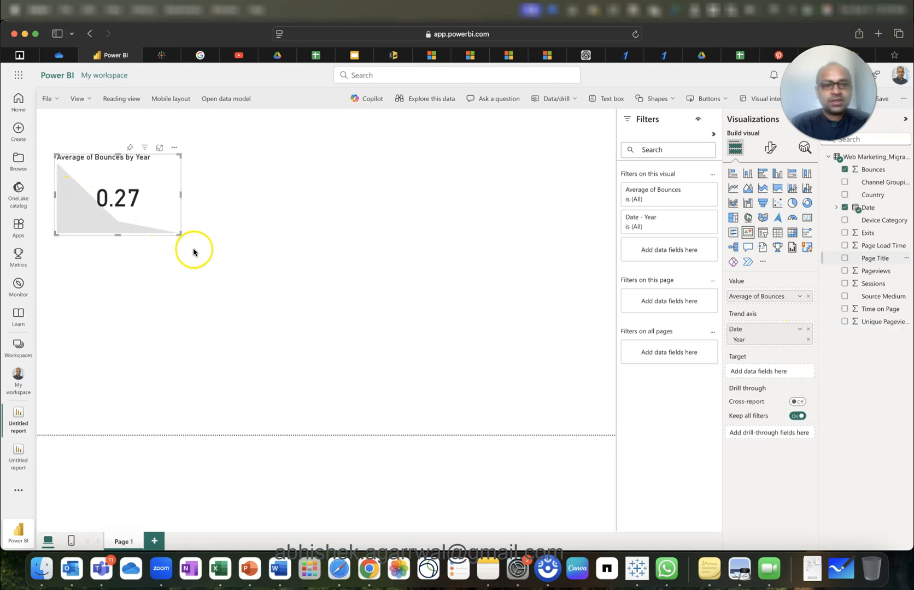
pyautogui.click(836, 208)
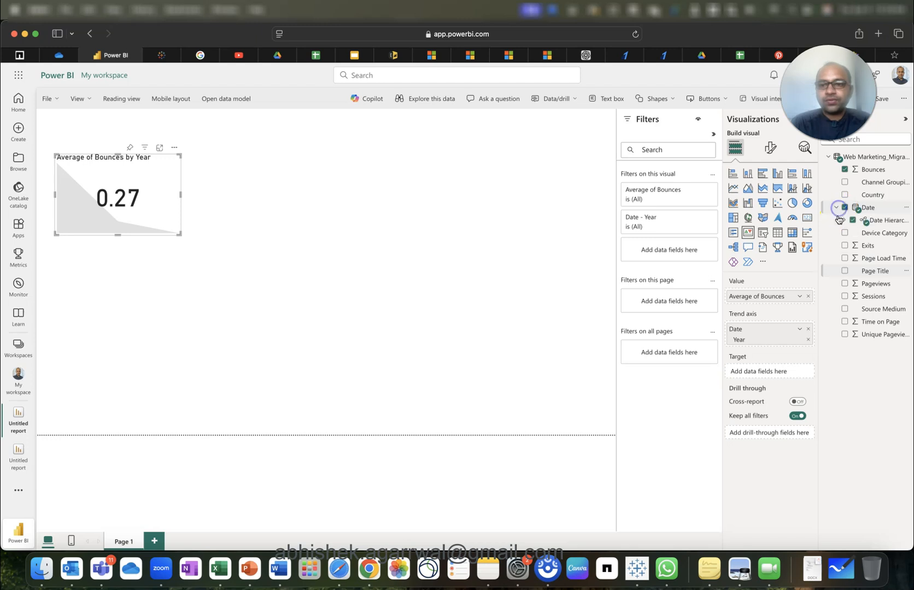
pyautogui.click(845, 222)
# Change the trend axis from Quarter to Month to Day, so the card reads 0.62.
pyautogui.moveTo(882, 246); pyautogui.dragTo(779, 350)
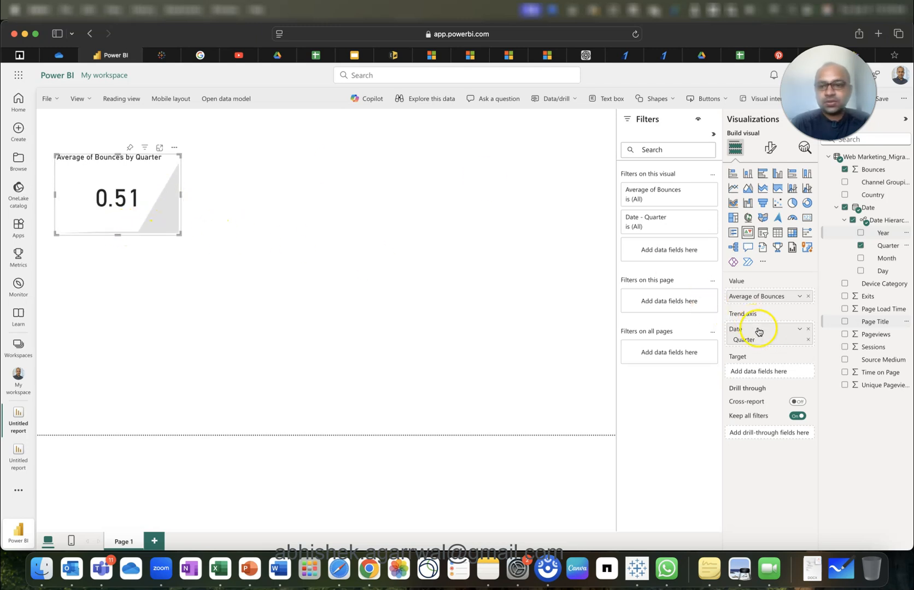
pyautogui.click(798, 329)
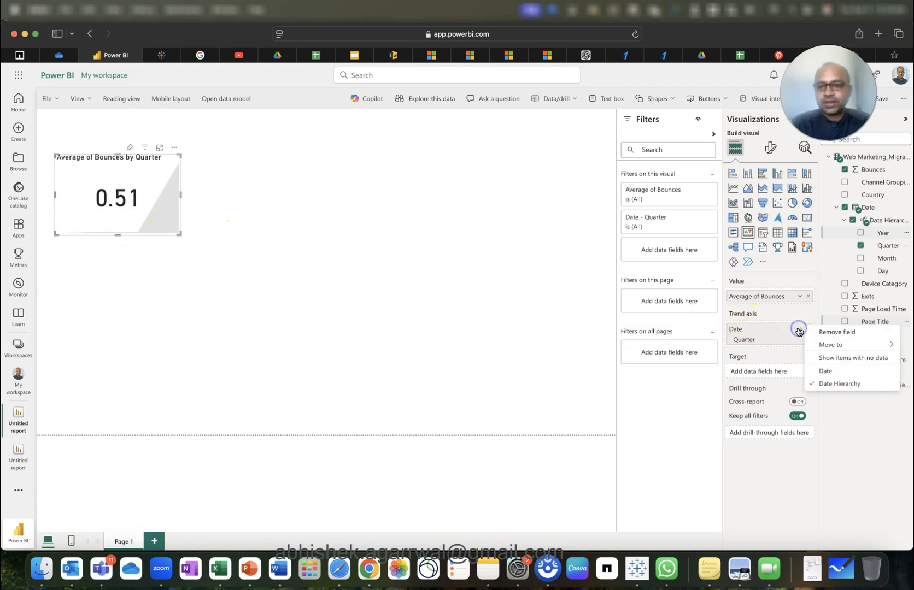
pyautogui.click(763, 315)
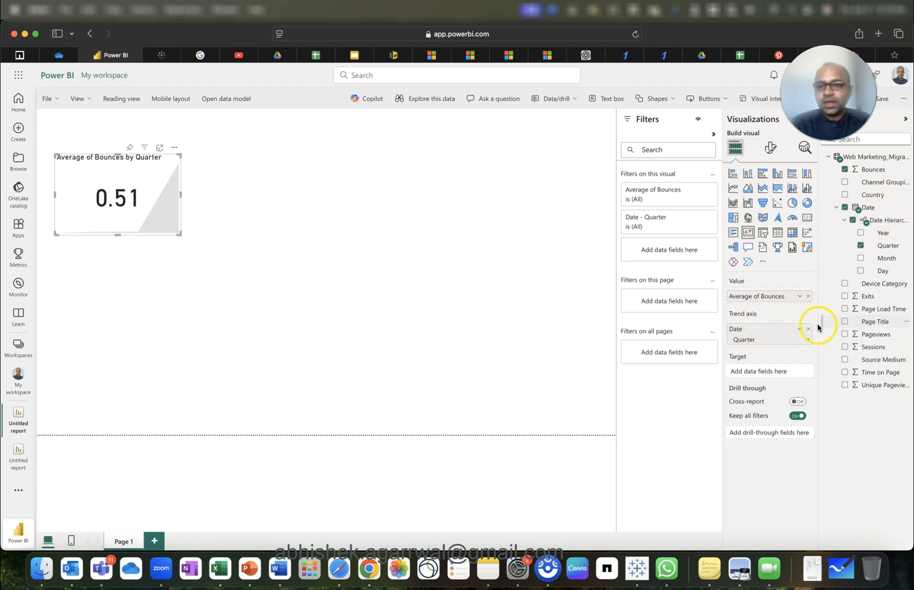
pyautogui.moveTo(879, 257); pyautogui.dragTo(763, 339)
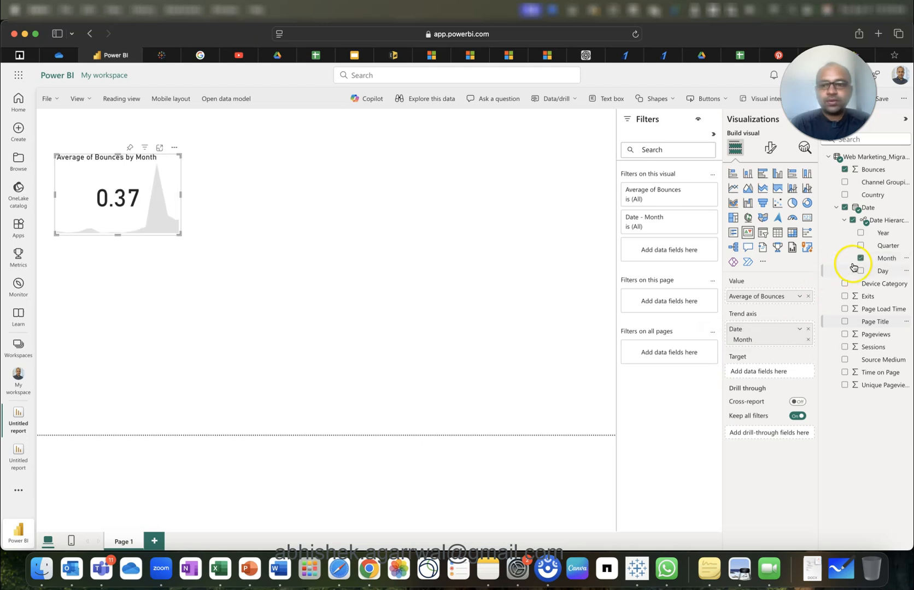
pyautogui.moveTo(879, 271); pyautogui.dragTo(788, 340)
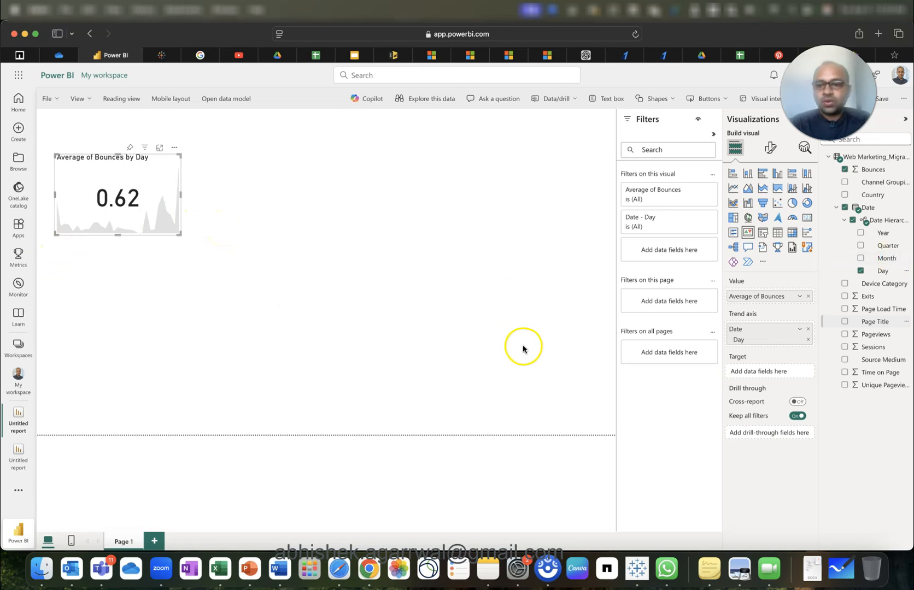
pyautogui.click(150, 185)
pyautogui.click(756, 372)
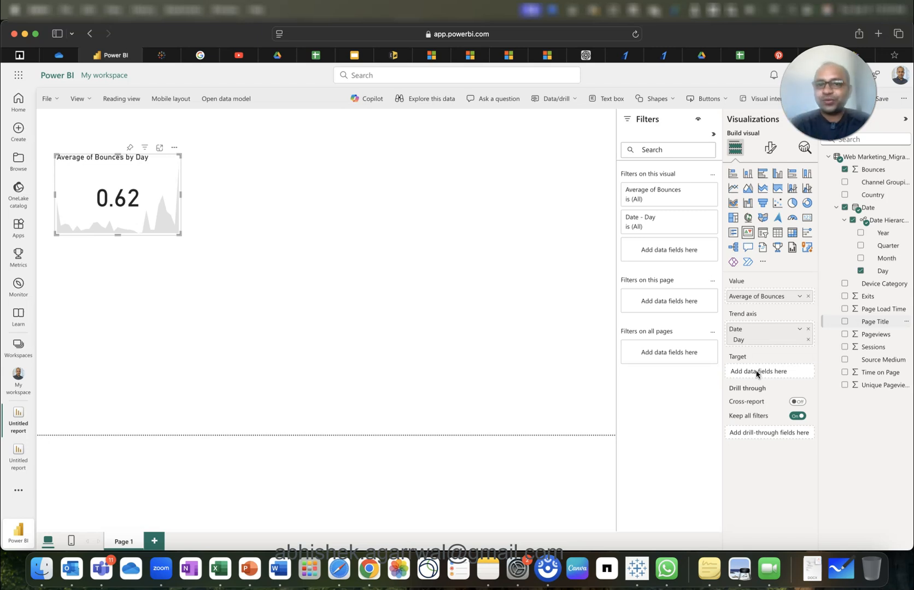
# Open the Web Marketing_Migrated Data 2 semantic model, select Bounces, and switch from Viewing to Editing.
pyautogui.click(438, 344)
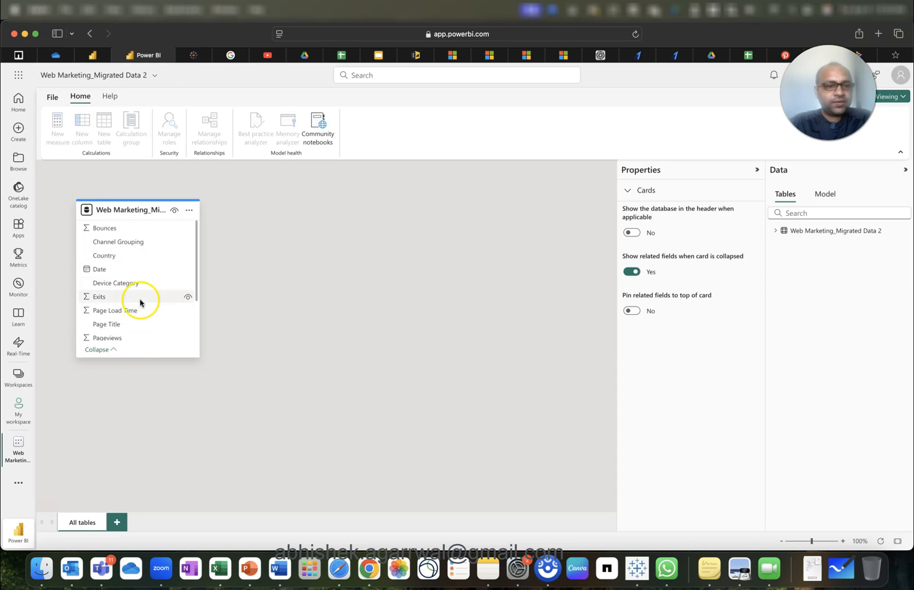
pyautogui.scroll(-3, 140, 302)
pyautogui.scroll(3, 140, 302)
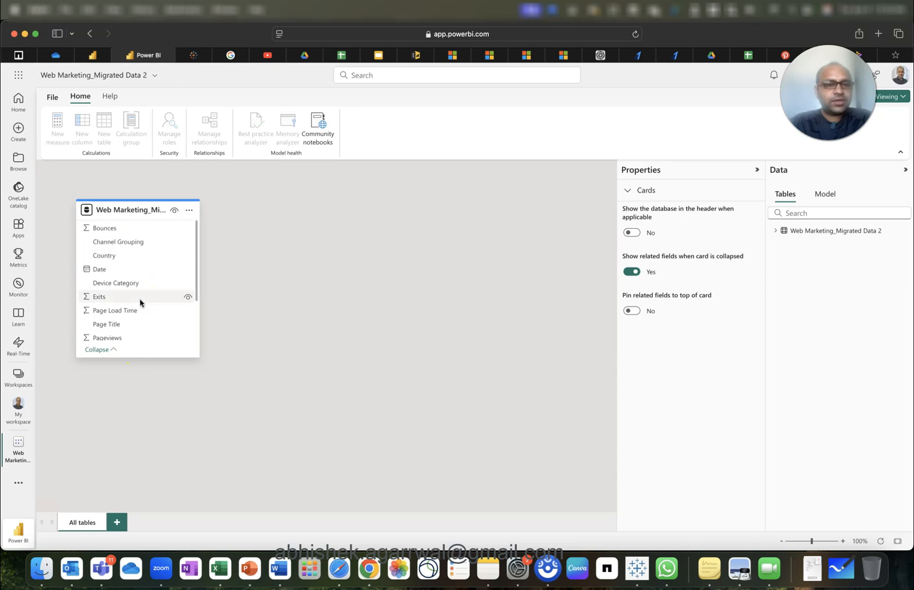
pyautogui.click(774, 231)
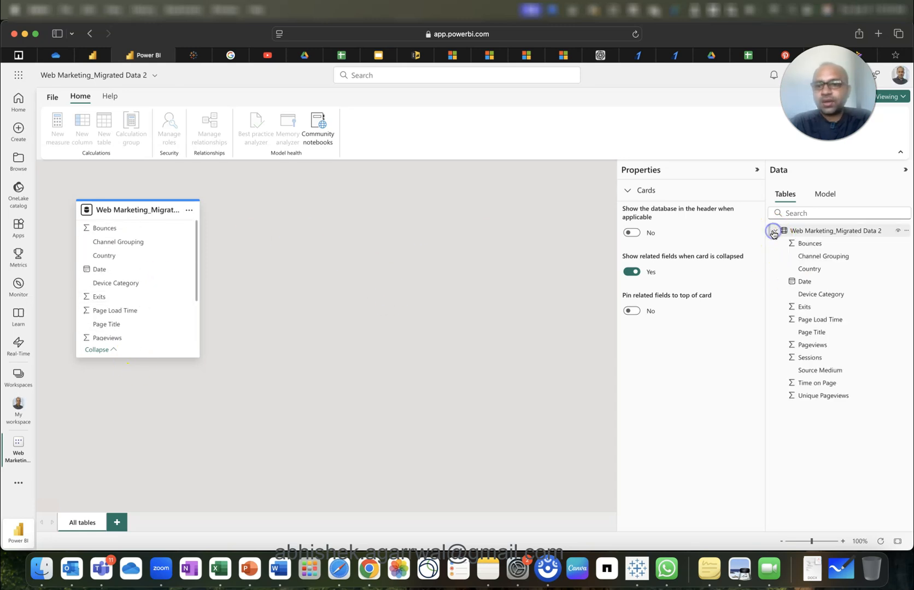
pyautogui.click(821, 247)
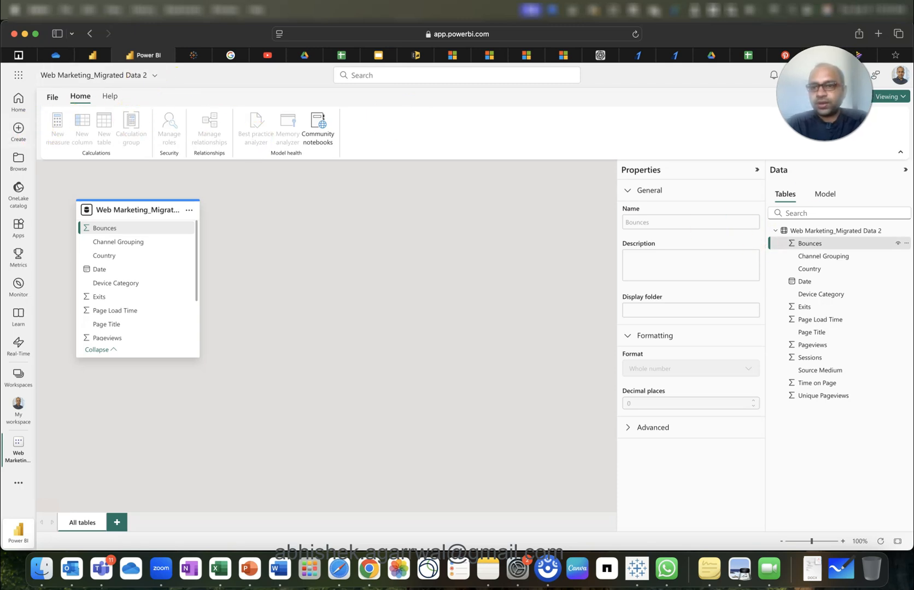
pyautogui.click(898, 98)
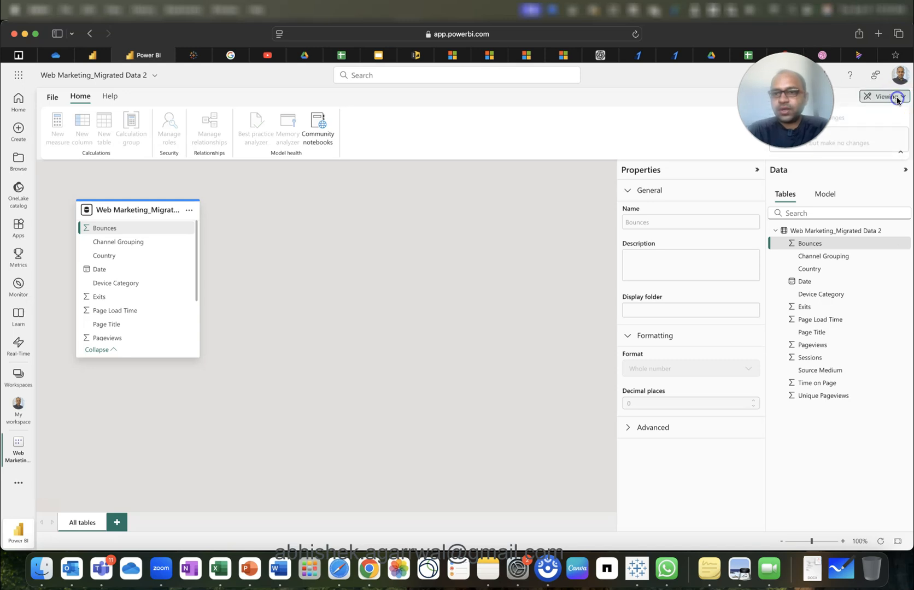
pyautogui.click(875, 118)
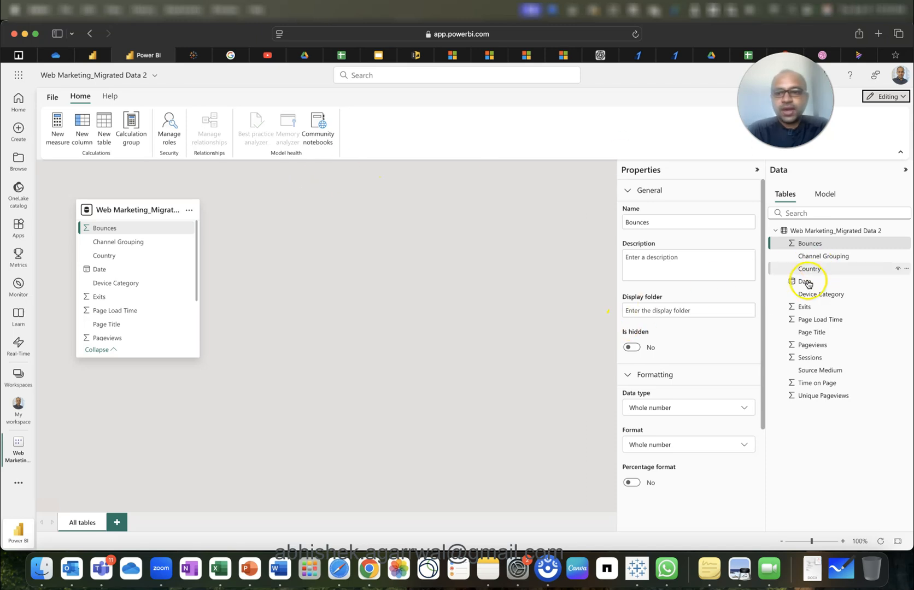
# Create a new measure named 'Last 3 month Bounce Rate Avg' and start a second formula line.
pyautogui.click(63, 137)
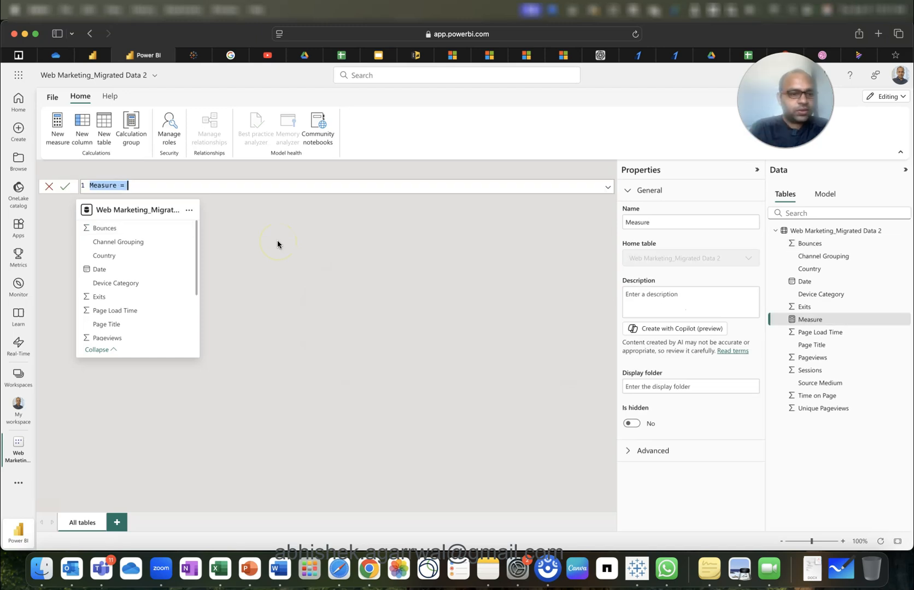
pyautogui.write('Last 3 mont')
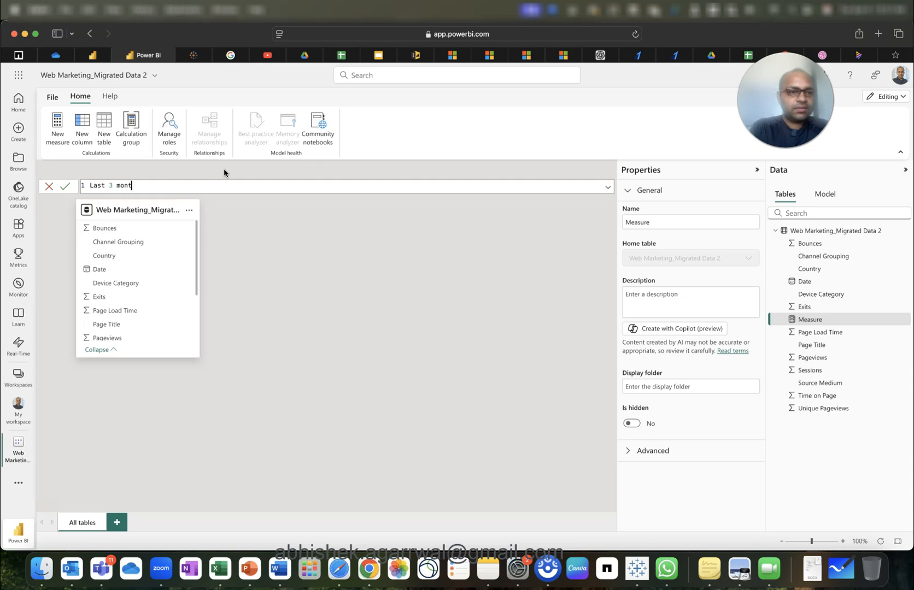
pyautogui.write('h Bounce')
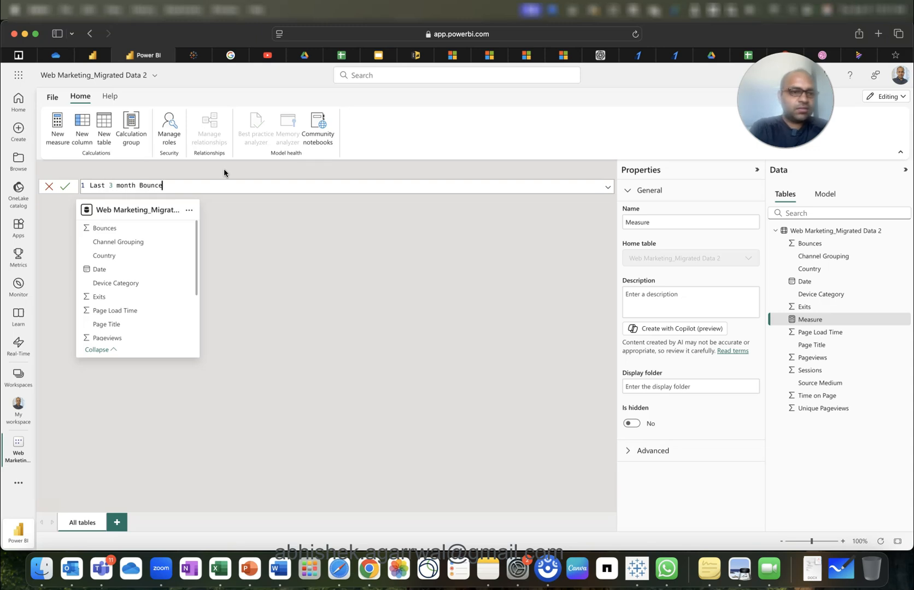
pyautogui.write(' Rate Avg =')
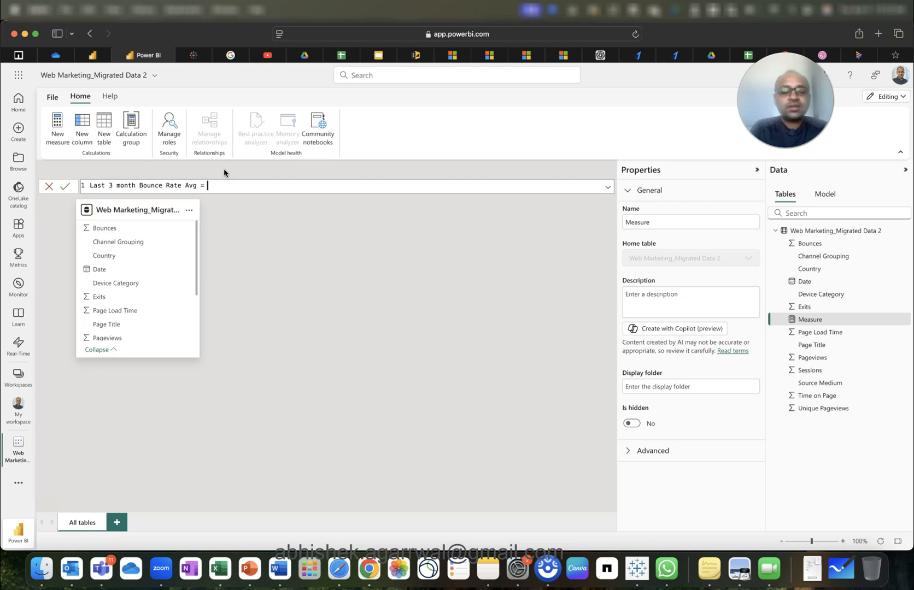
pyautogui.hotkey('shift', 'Return')
# Write the measure as VAR latest_date = MAX(Date) RETURN latest_date and commit it.
pyautogui.write('v')
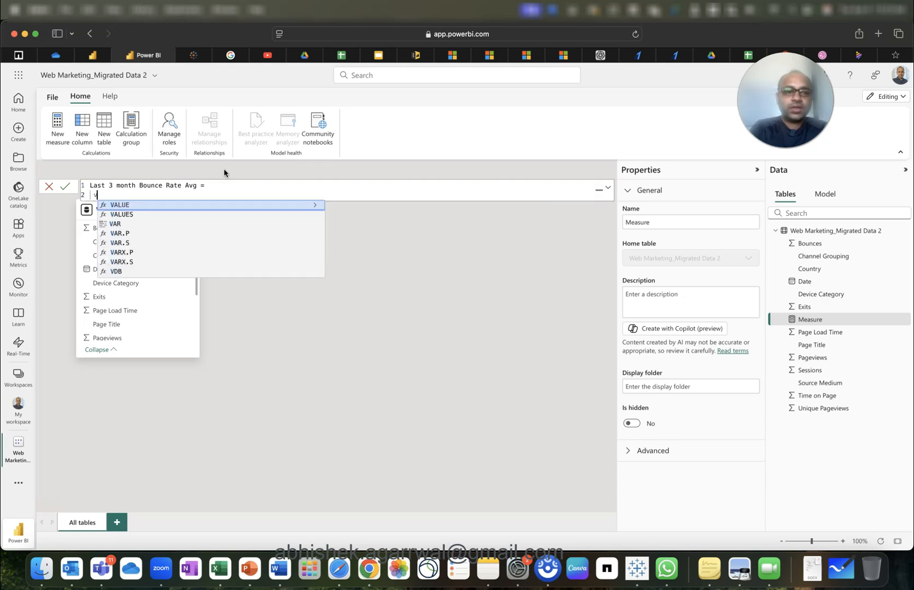
pyautogui.write('ar ')
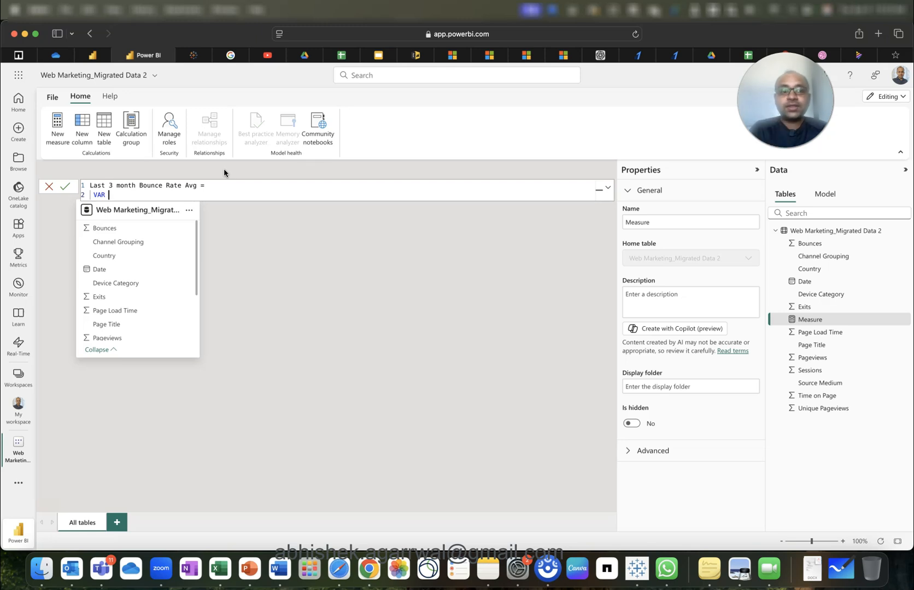
pyautogui.write('latest_date = ')
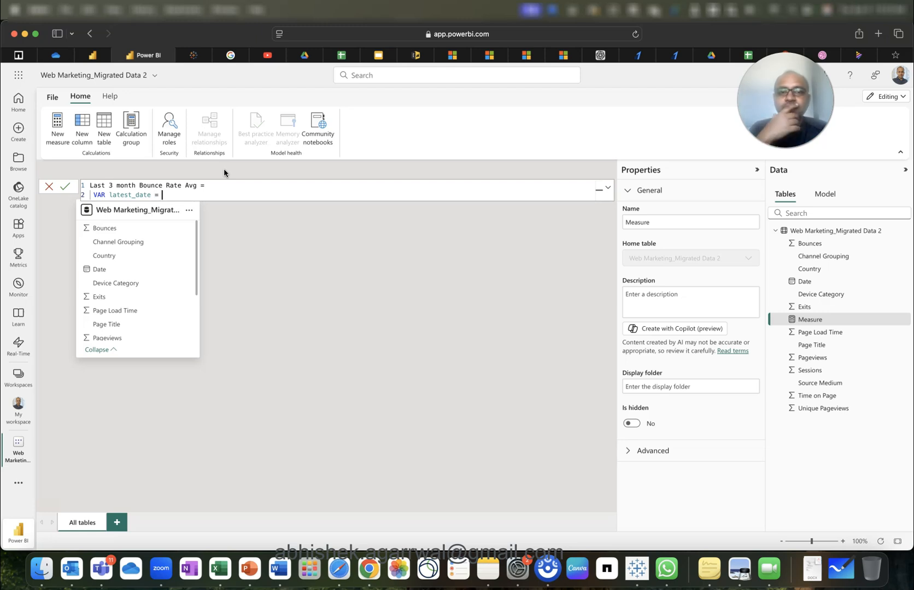
pyautogui.write('MAX(date')
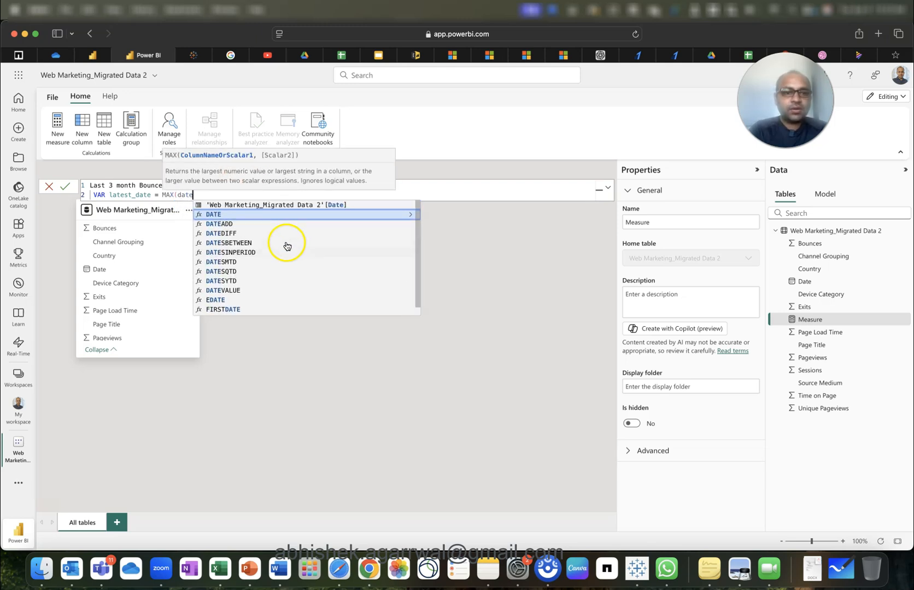
pyautogui.click(292, 206)
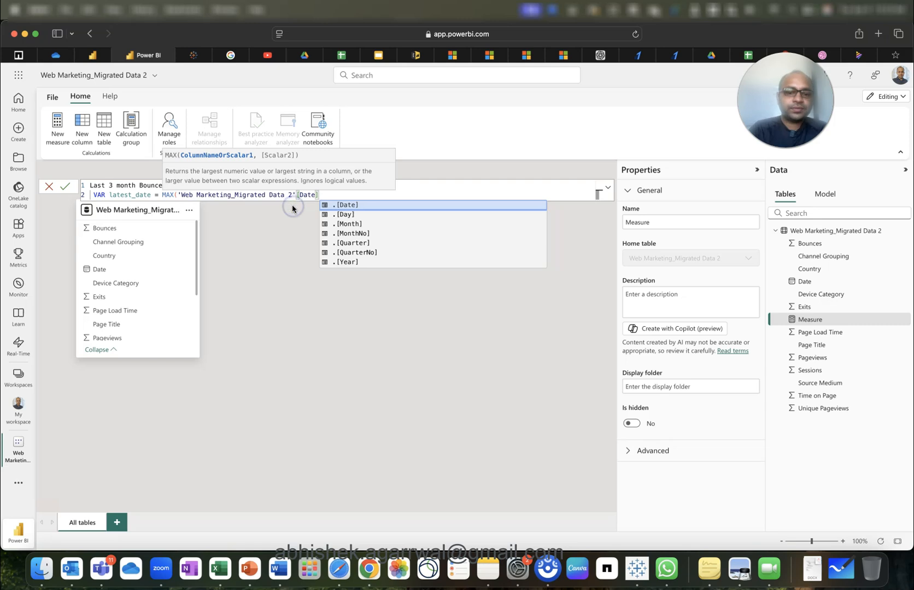
pyautogui.write(')')
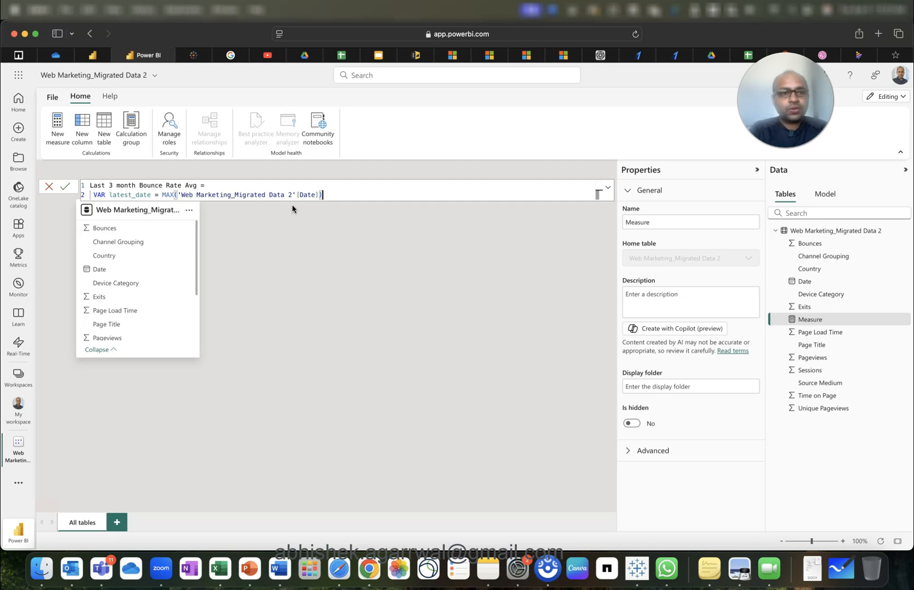
pyautogui.press('Return')
pyautogui.write('RETURN')
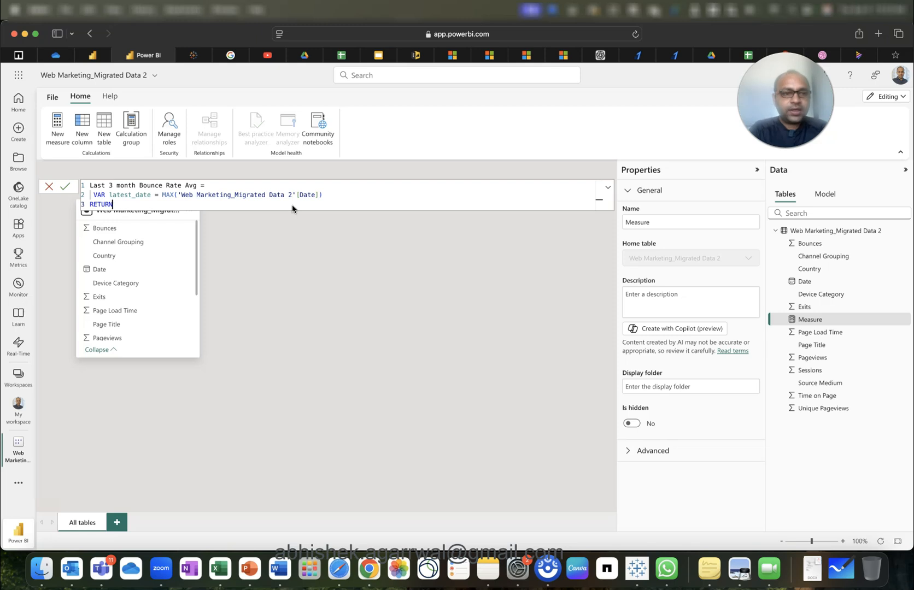
pyautogui.press('Return')
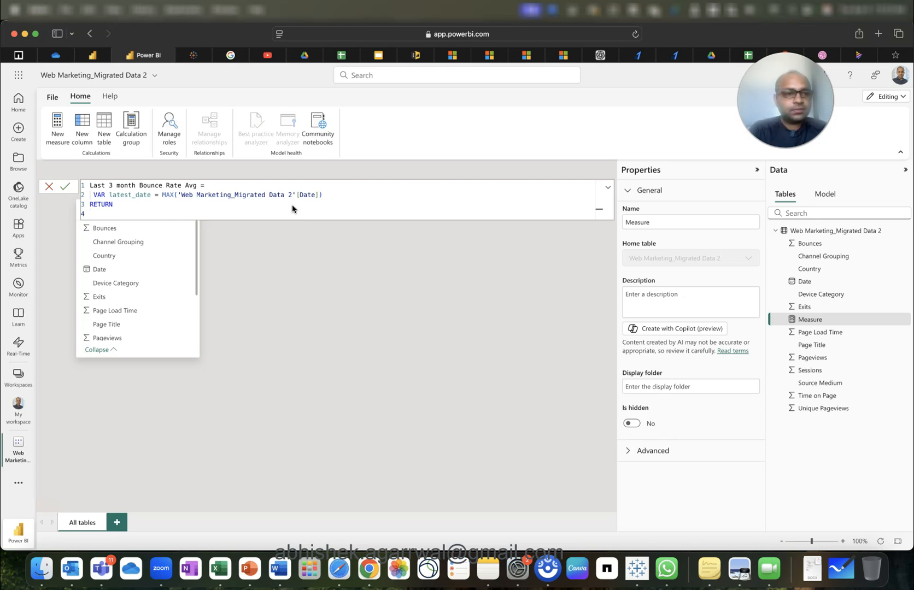
pyautogui.write('lat')
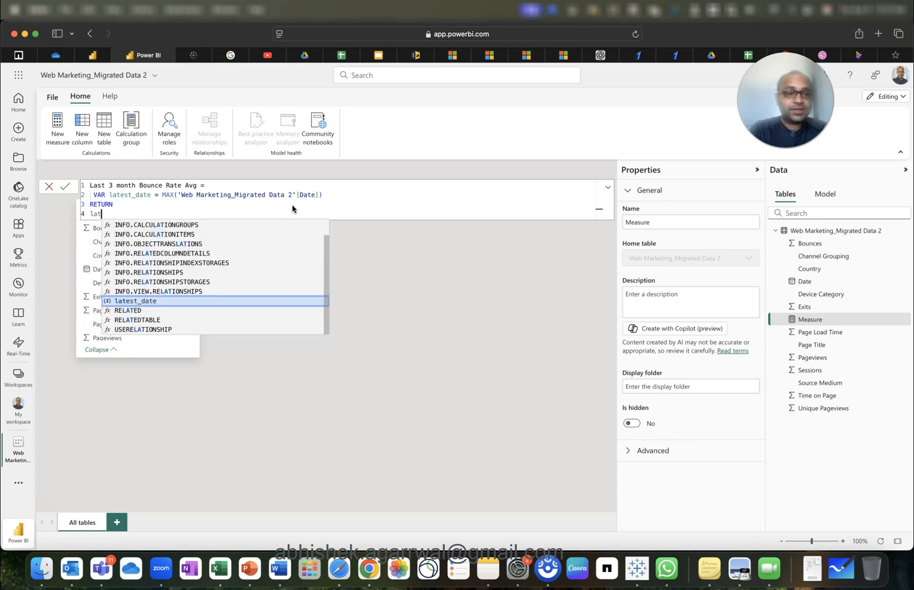
pyautogui.press('Tab')
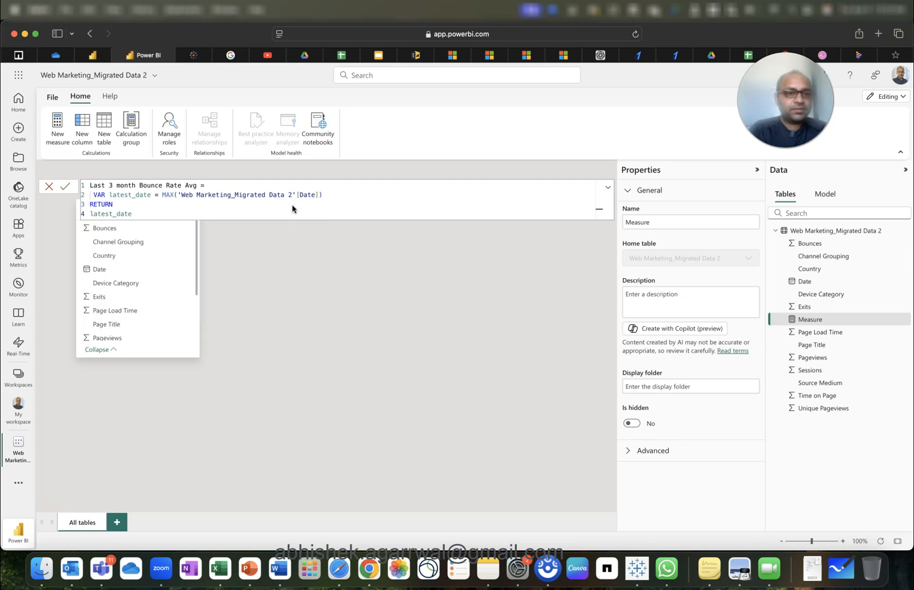
pyautogui.click(68, 189)
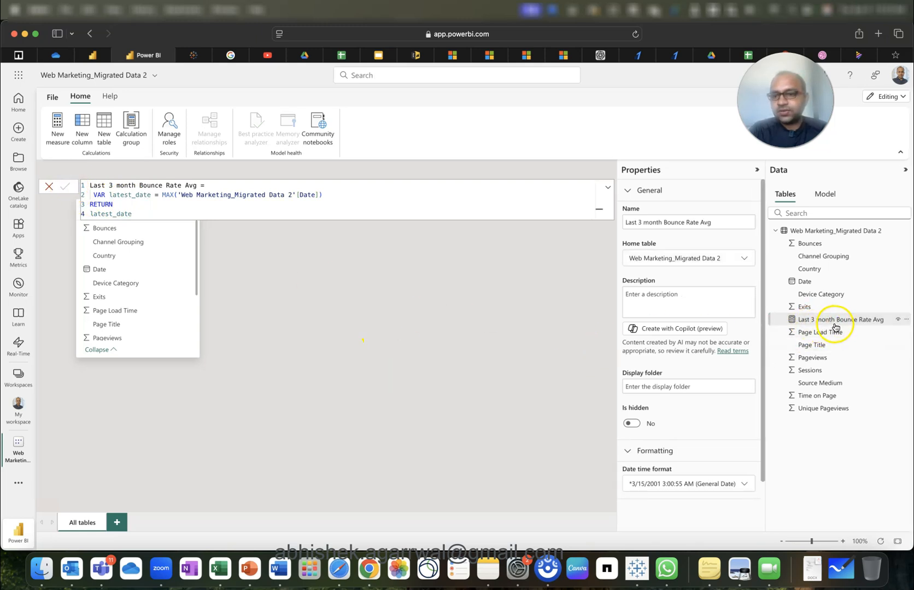
# Return to the report and add a new blank Page 2.
pyautogui.click(97, 55)
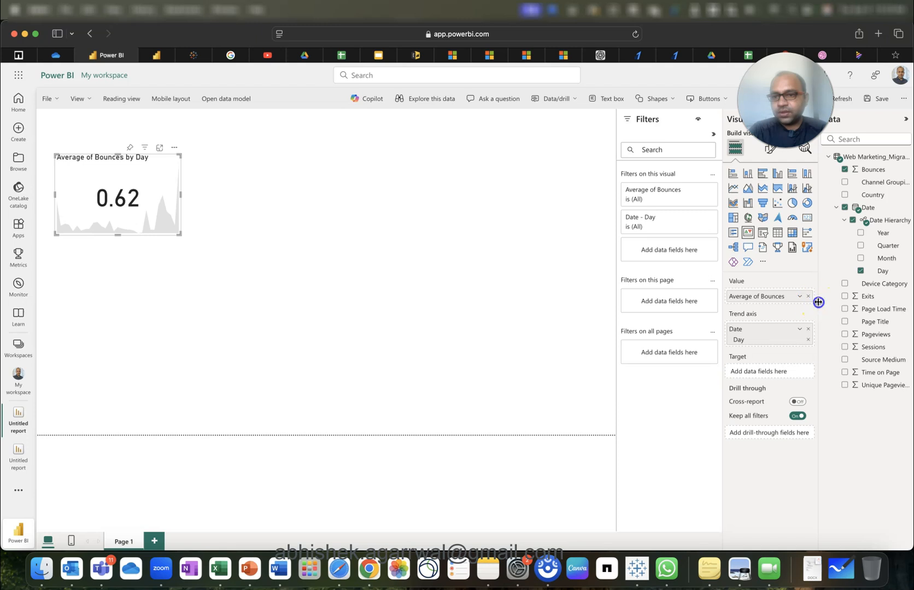
pyautogui.moveTo(818, 304); pyautogui.dragTo(780, 303)
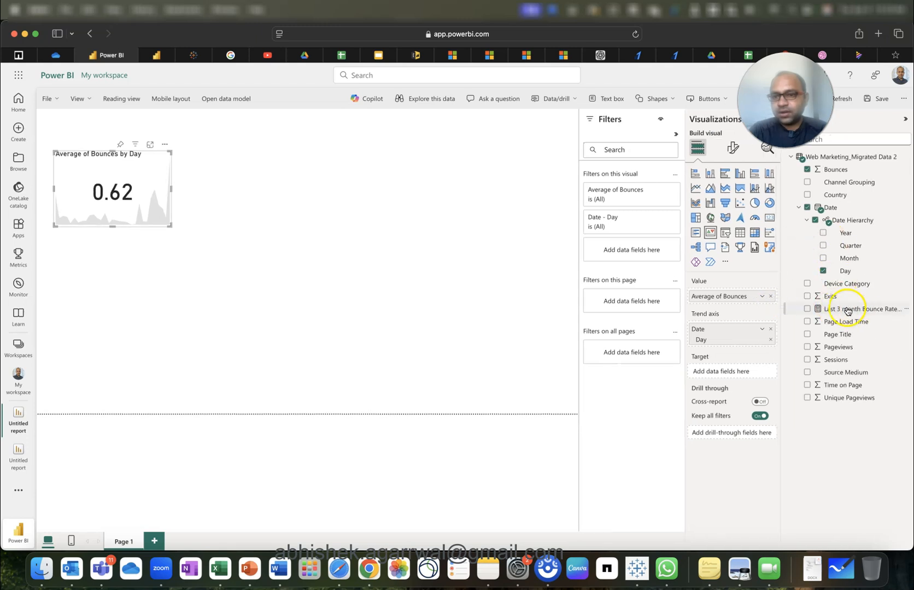
pyautogui.click(154, 541)
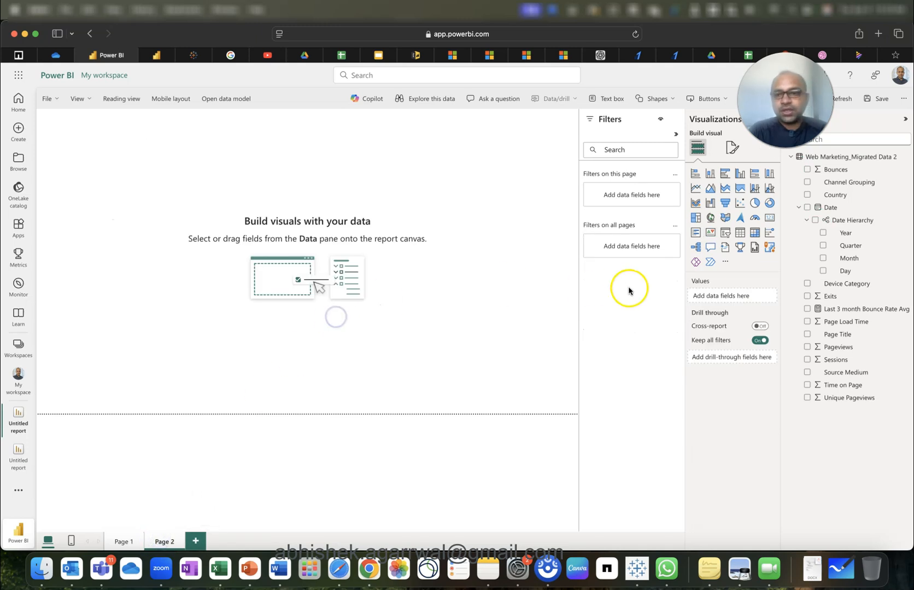
# Place a card showing Last 3 month Bounce Rate Avg at the top, then add an empty table.
pyautogui.click(770, 219)
pyautogui.moveTo(123, 183); pyautogui.dragTo(354, 218)
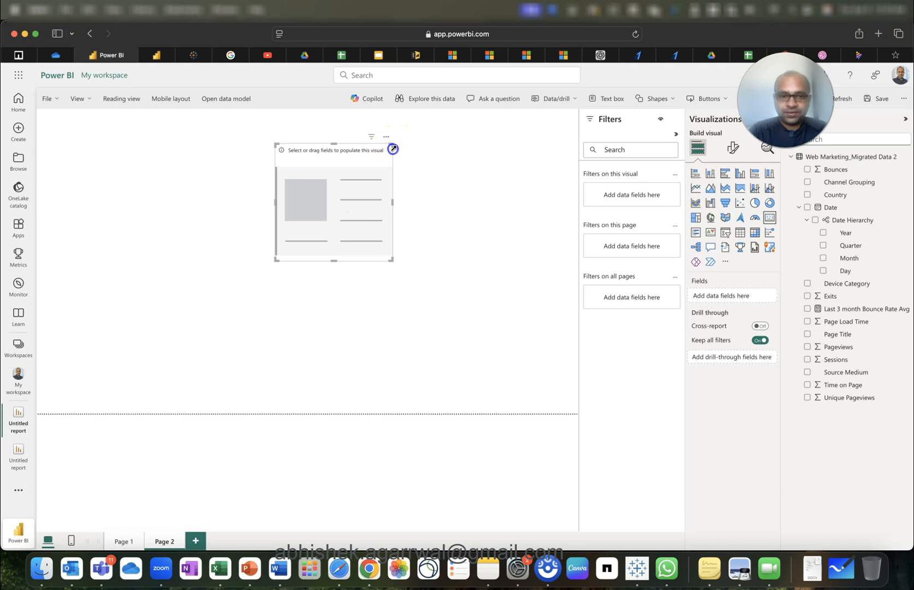
pyautogui.moveTo(391, 145); pyautogui.dragTo(384, 165)
pyautogui.moveTo(348, 219); pyautogui.dragTo(360, 186)
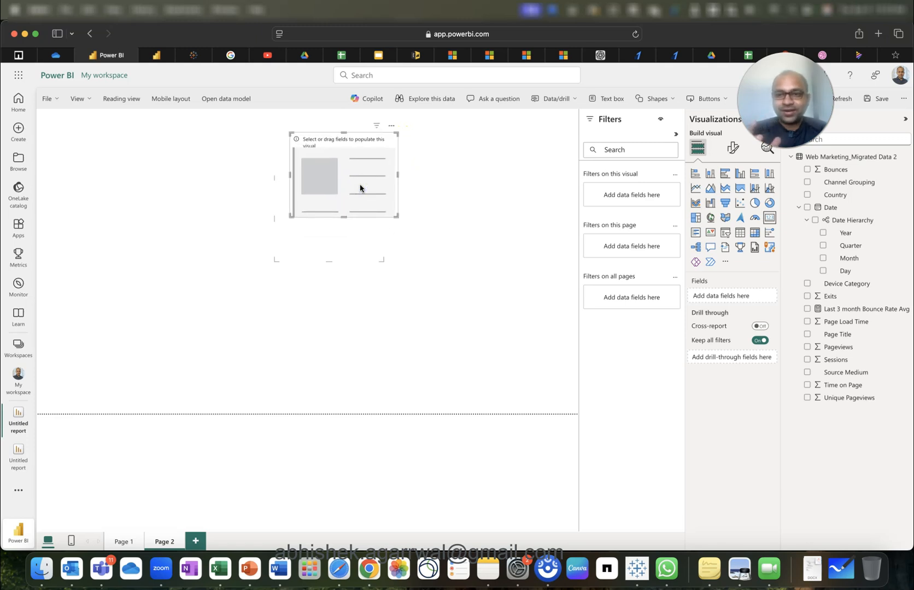
pyautogui.click(807, 310)
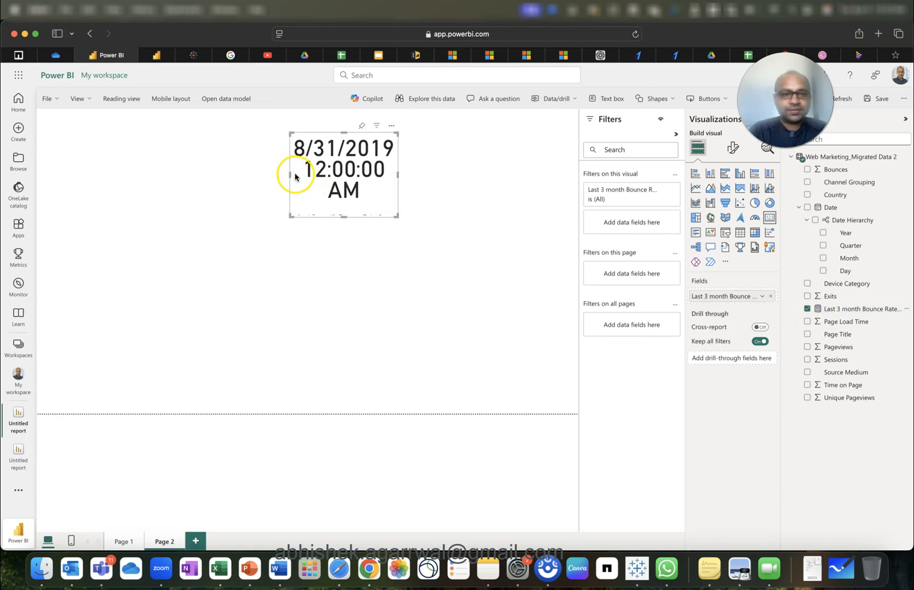
pyautogui.moveTo(289, 175); pyautogui.dragTo(139, 163)
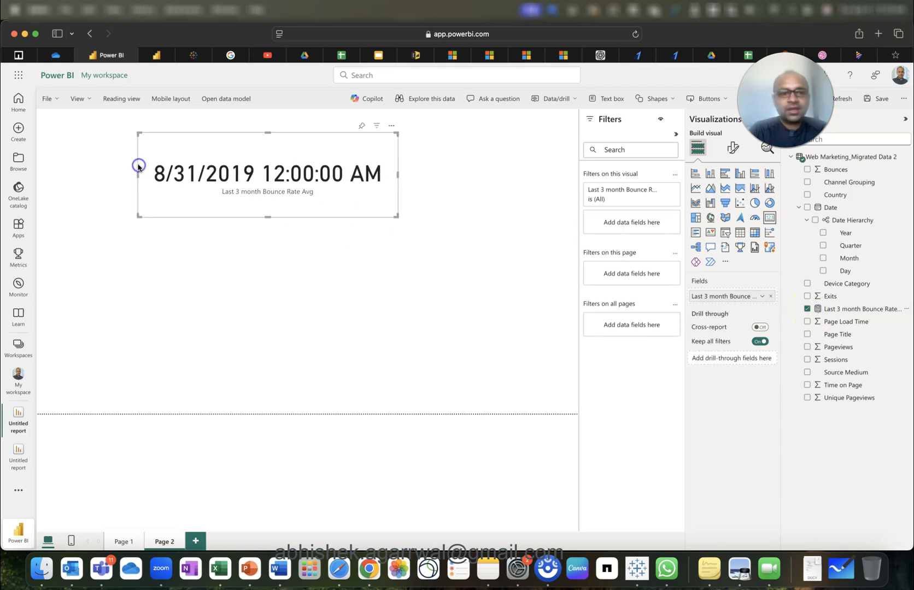
pyautogui.moveTo(244, 185); pyautogui.dragTo(289, 161)
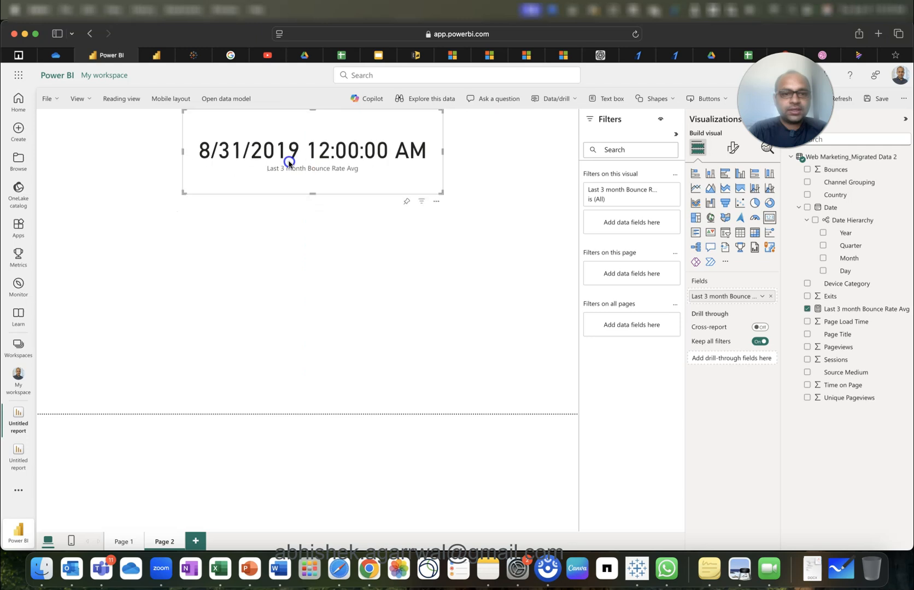
pyautogui.click(287, 259)
pyautogui.click(294, 158)
pyautogui.click(395, 286)
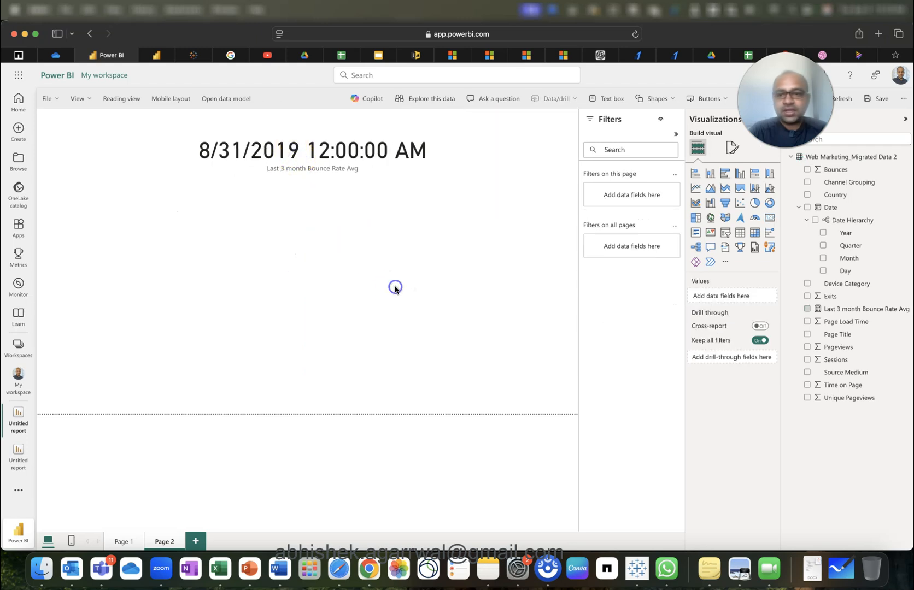
pyautogui.click(739, 234)
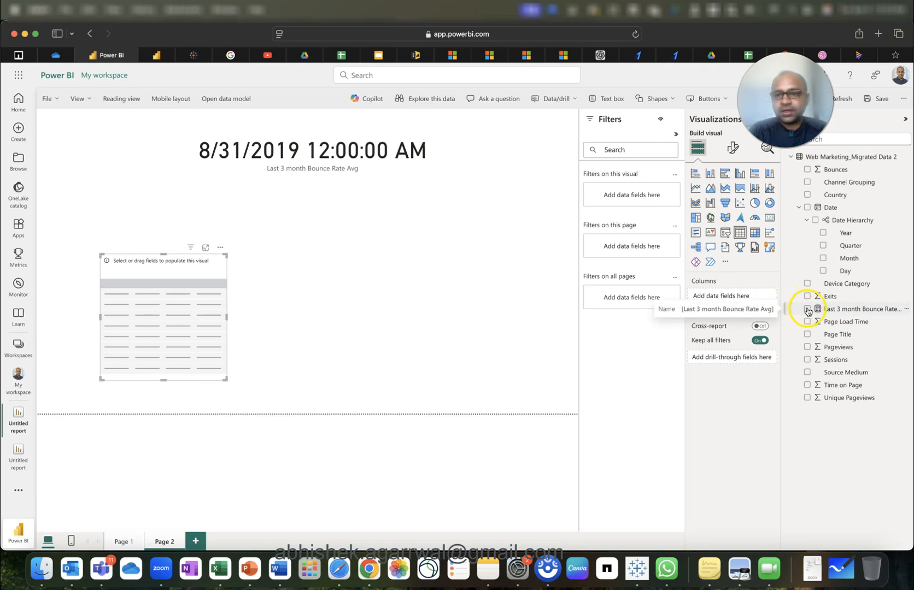
# Fill the table with plain Date values sorted ascending from May 17, 2017, narrowed and moved left.
pyautogui.click(808, 210)
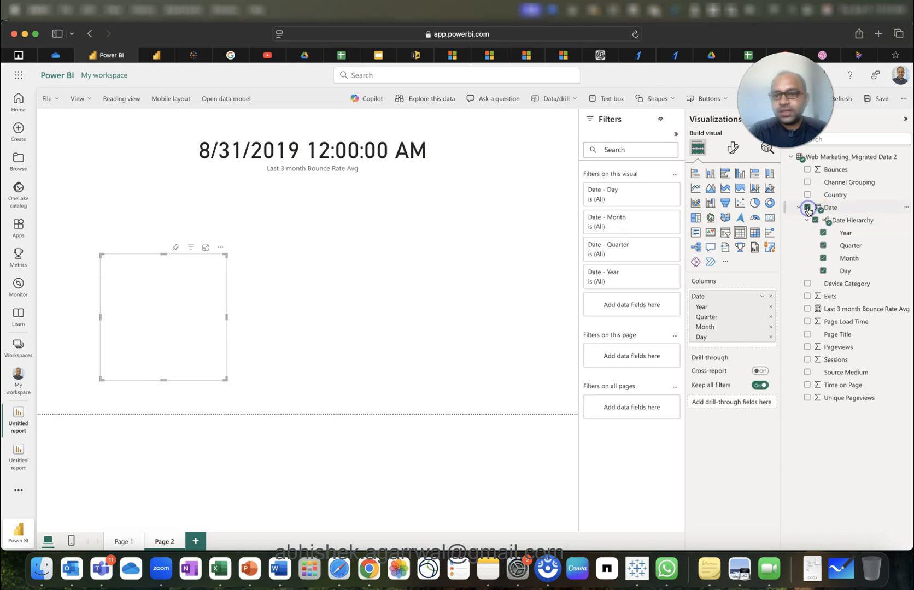
pyautogui.click(762, 298)
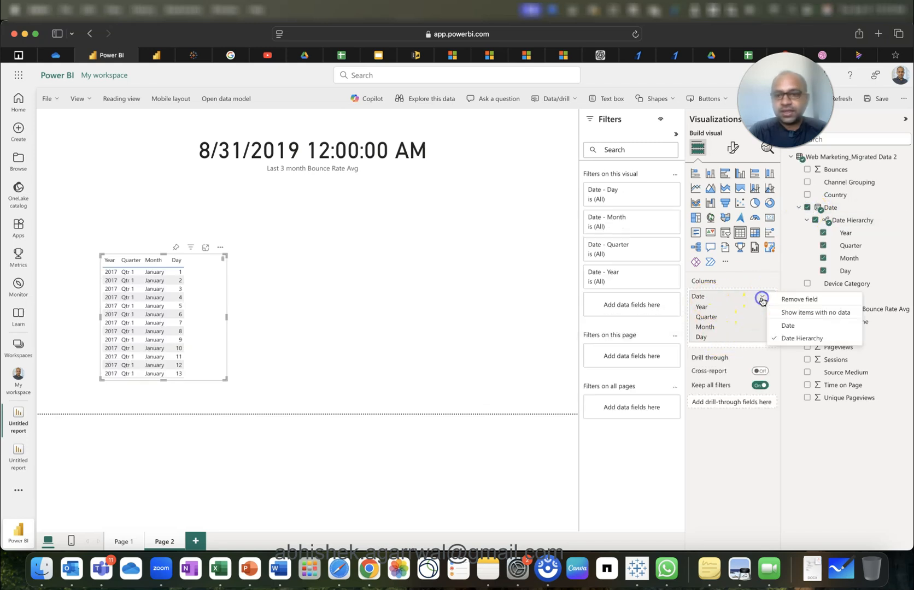
pyautogui.click(788, 325)
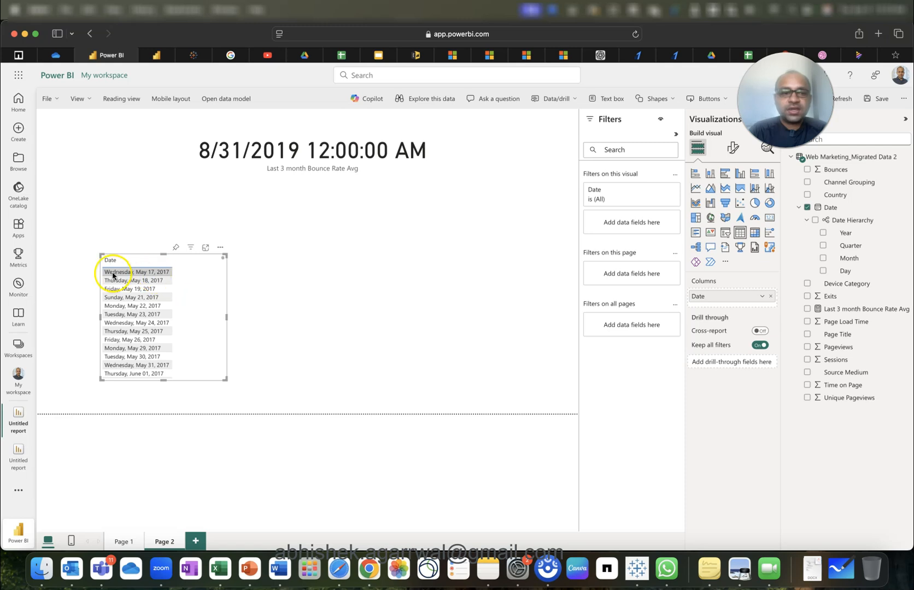
pyautogui.click(149, 262)
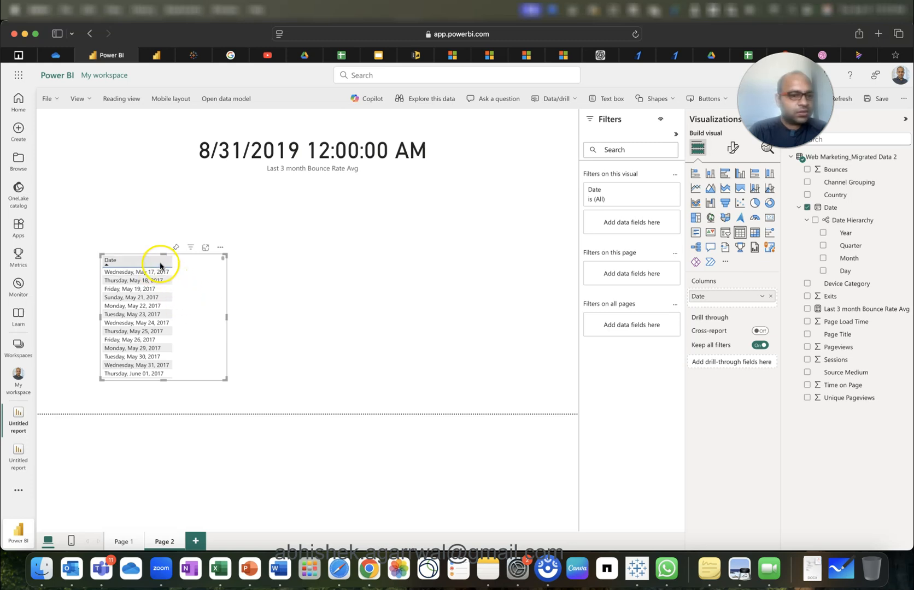
pyautogui.click(160, 264)
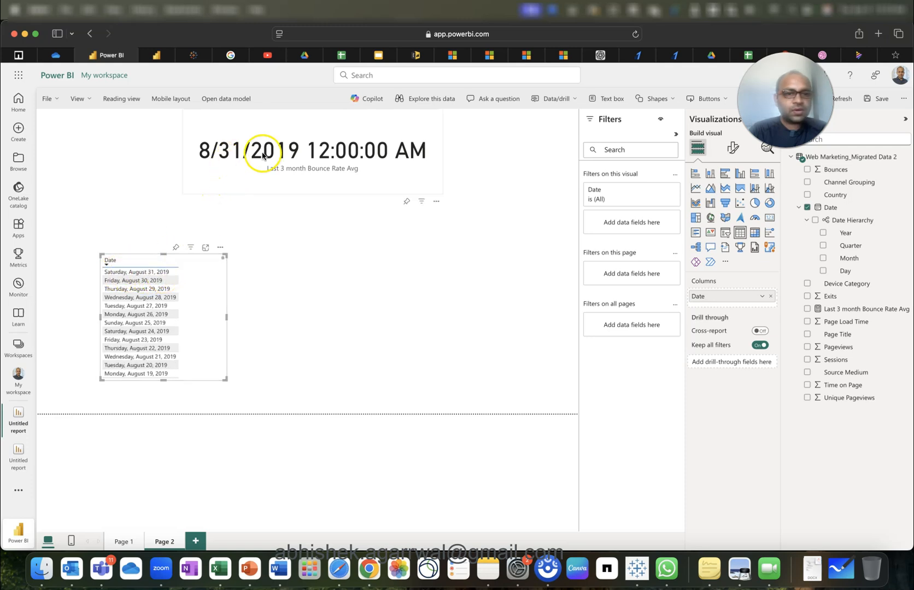
pyautogui.click(163, 261)
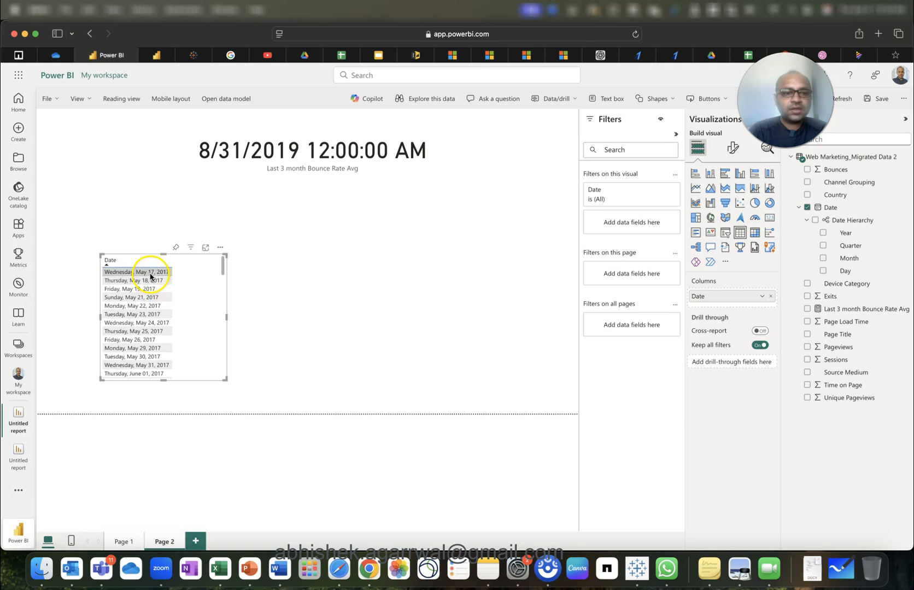
pyautogui.moveTo(227, 316); pyautogui.dragTo(141, 282)
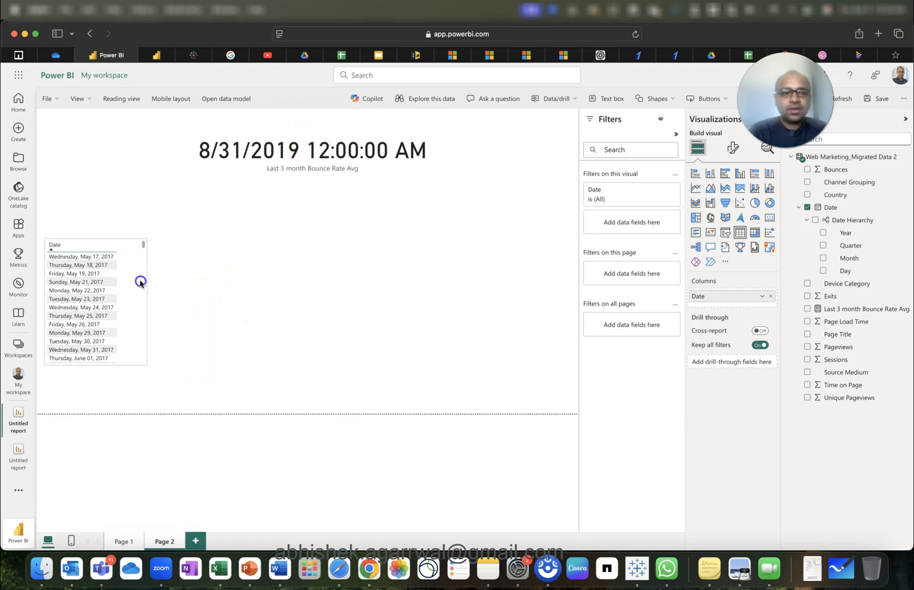
pyautogui.click(312, 270)
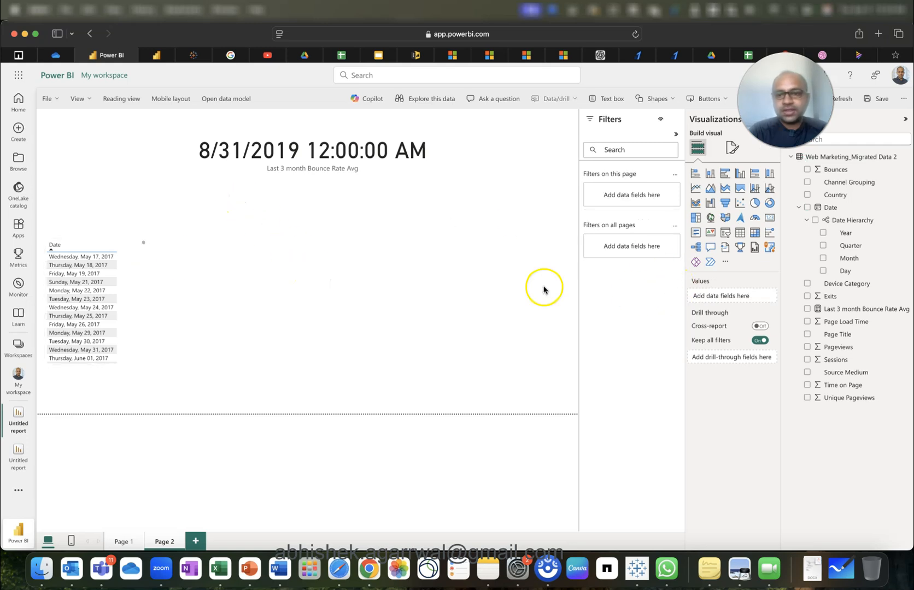
# Add a second table listing Country and extend it down the page.
pyautogui.click(357, 151)
pyautogui.click(436, 291)
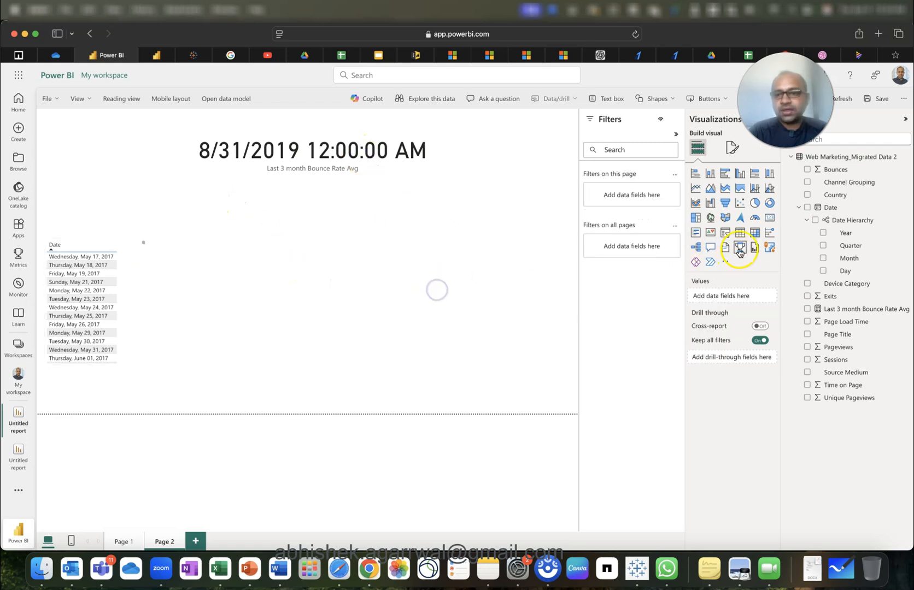
pyautogui.click(739, 232)
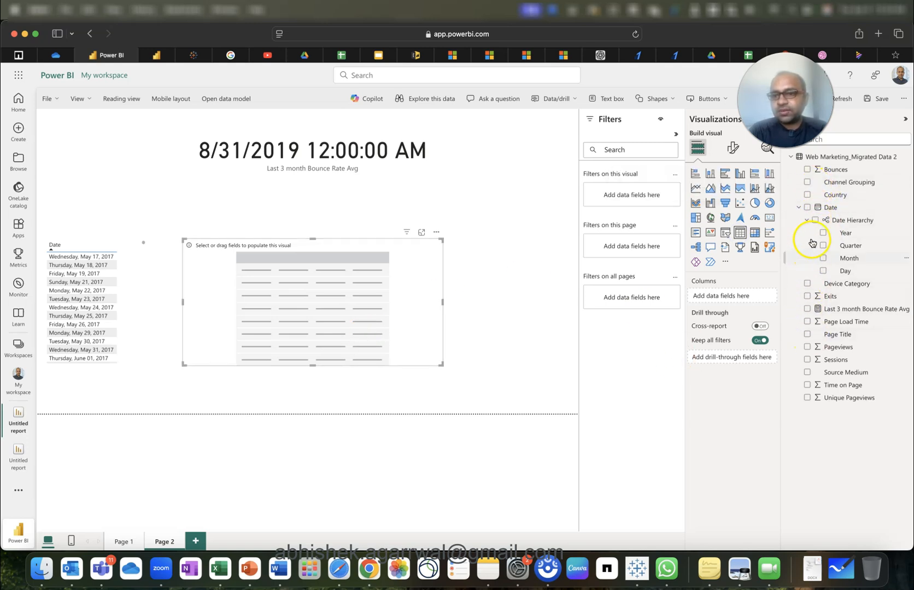
pyautogui.click(808, 195)
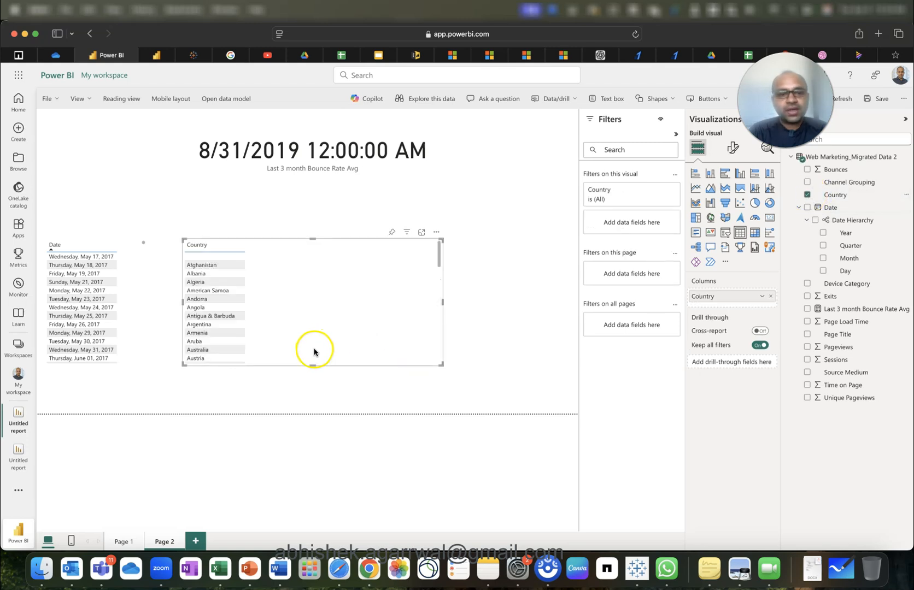
pyautogui.moveTo(312, 364); pyautogui.dragTo(312, 402)
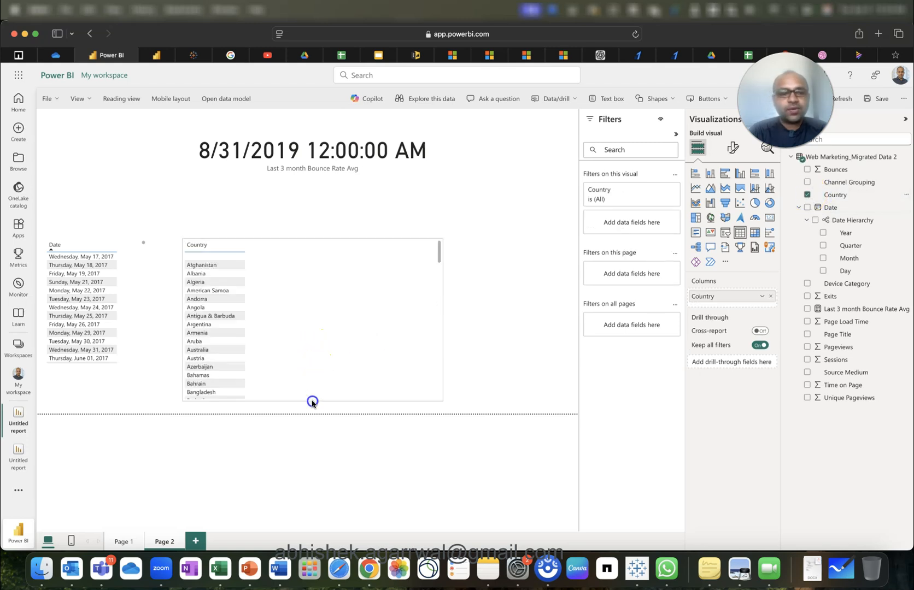
# Add Last 3 month Bounce Rate Avg to the Country table and inspect its rows.
pyautogui.click(322, 158)
pyautogui.click(318, 308)
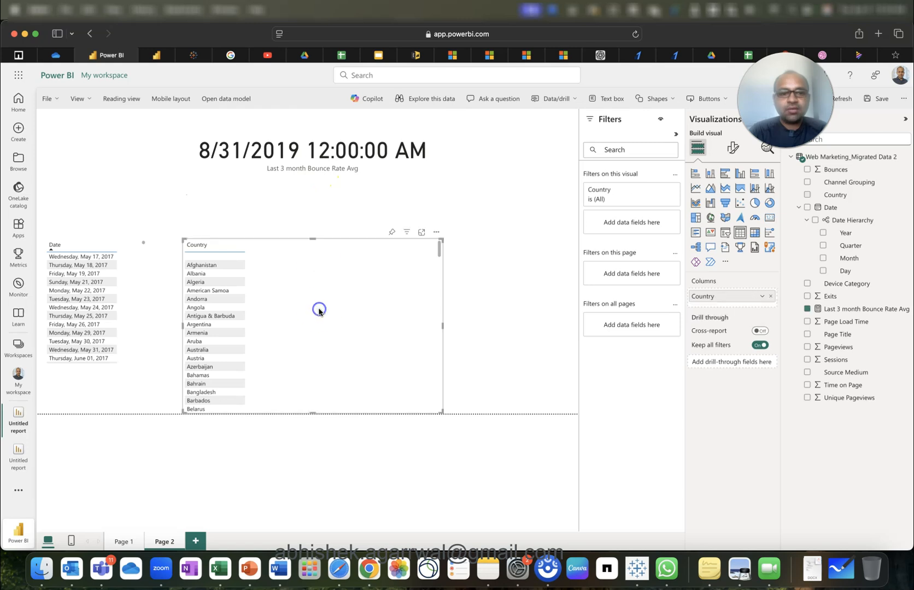
pyautogui.moveTo(852, 309); pyautogui.dragTo(732, 302)
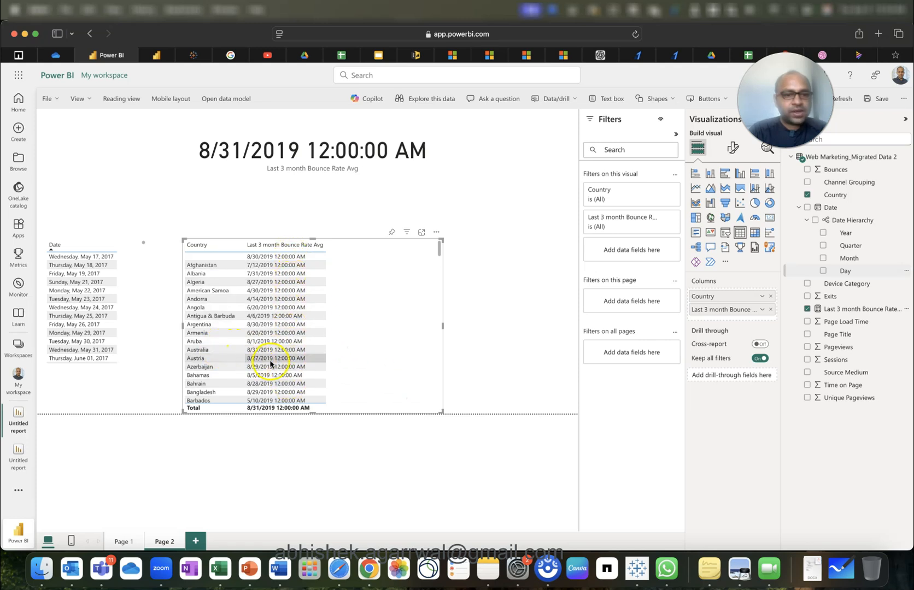
pyautogui.click(242, 265)
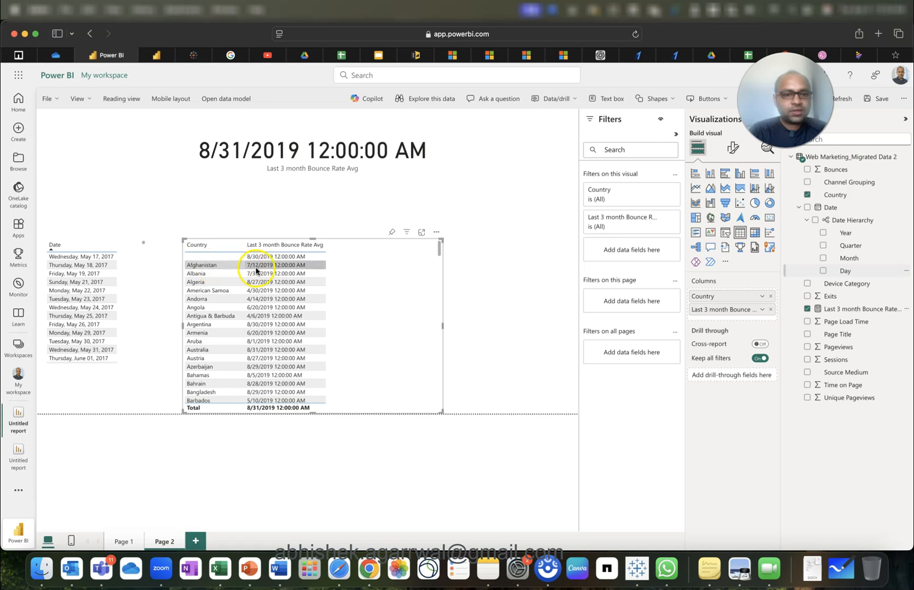
pyautogui.click(246, 266)
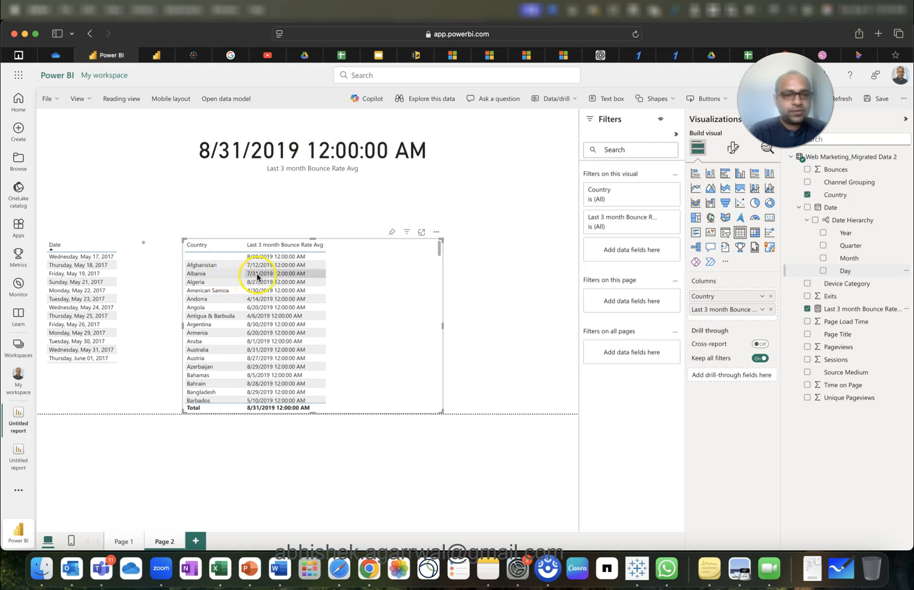
pyautogui.scroll(-5, 266, 377)
pyautogui.scroll(5, 269, 377)
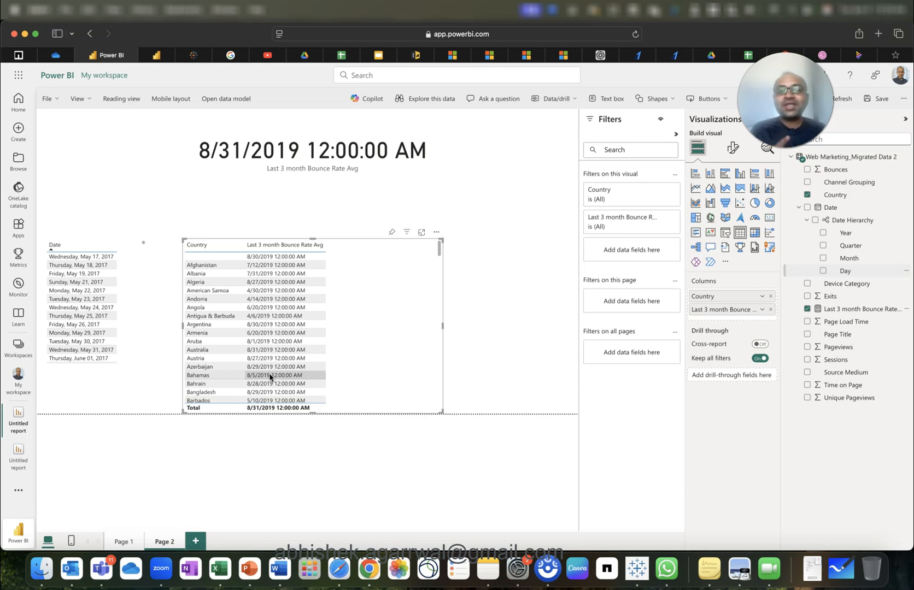
# Switch back to the model view showing the measure's DAX formula.
pyautogui.click(274, 155)
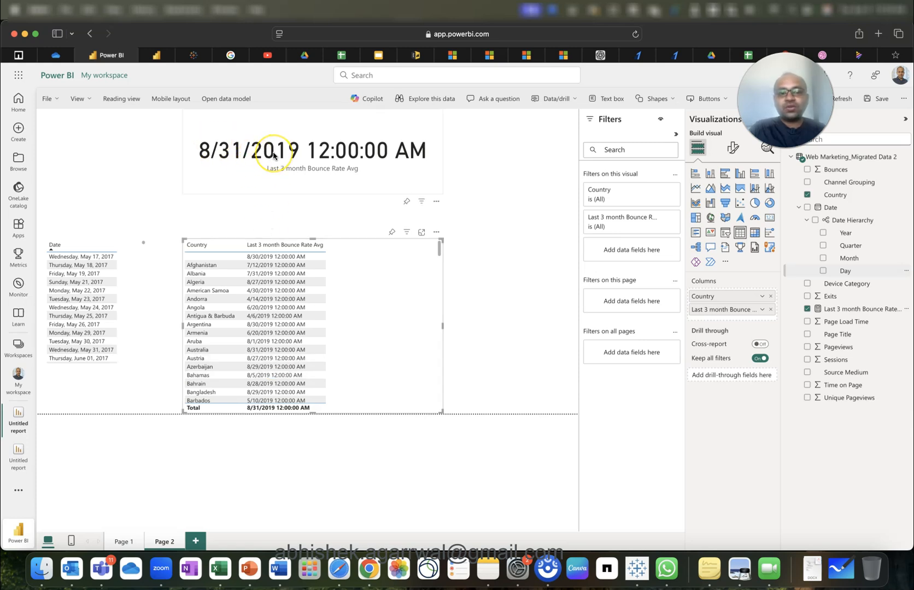
pyautogui.click(294, 175)
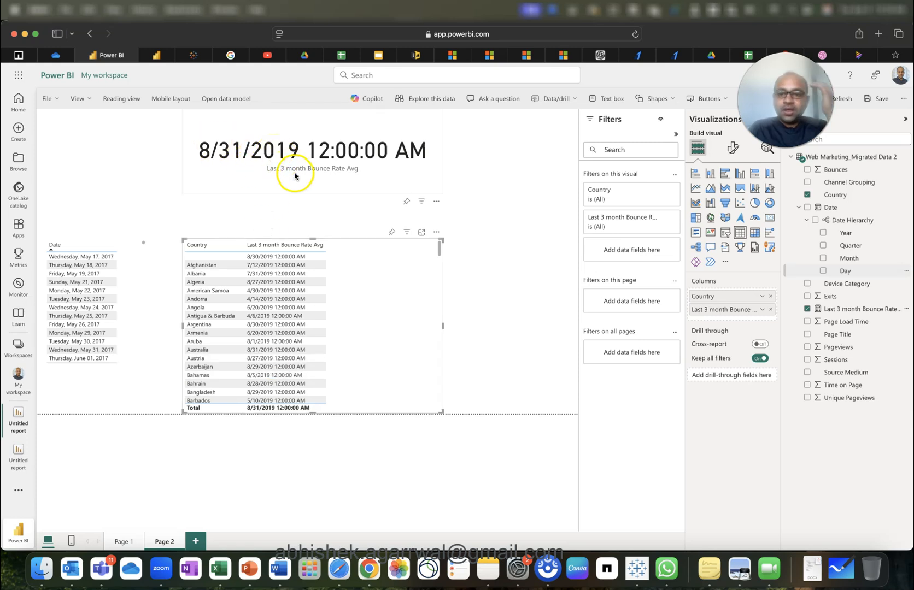
pyautogui.click(364, 311)
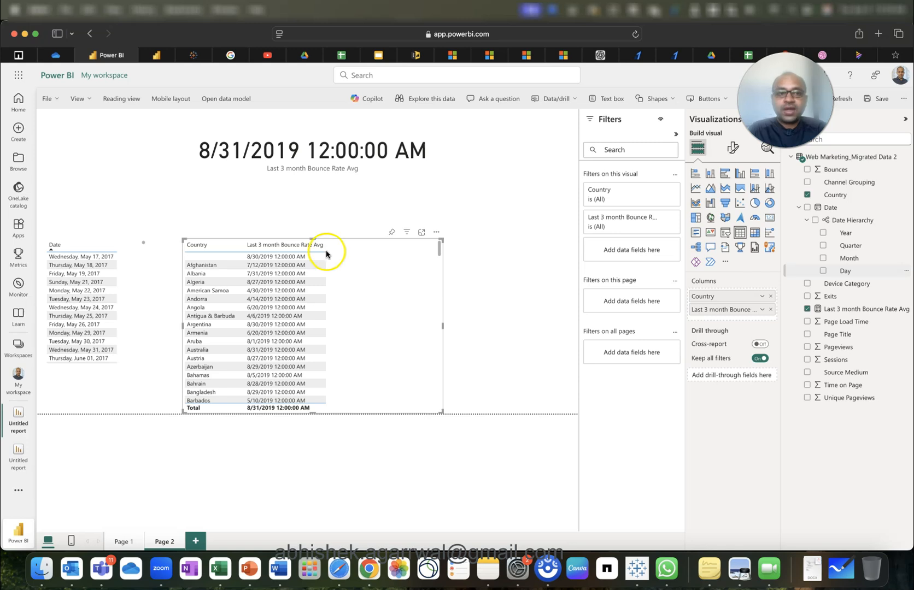
pyautogui.click(157, 54)
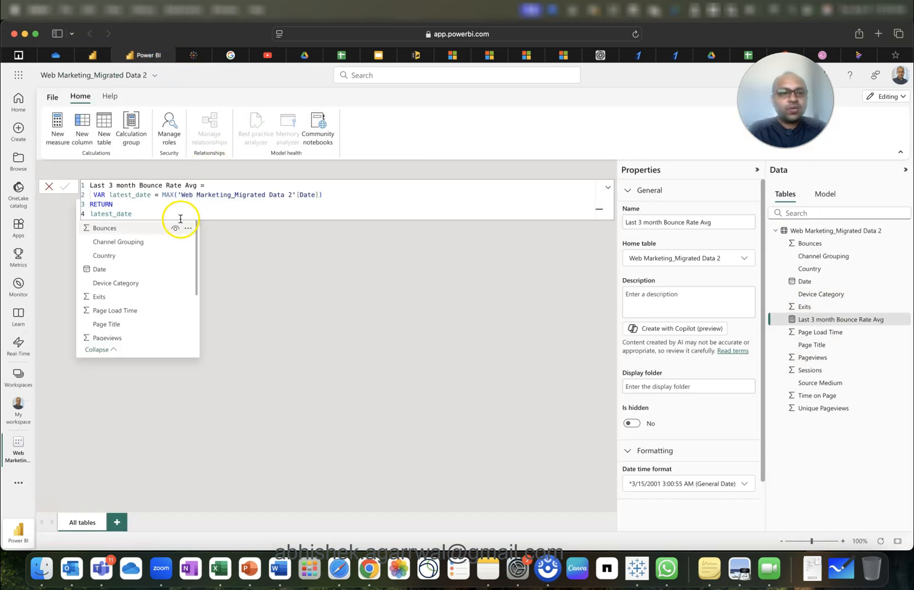
# Try rewriting line 2's MAX(Date) as a MAXX(ALL(...)) expression.
pyautogui.click(178, 196)
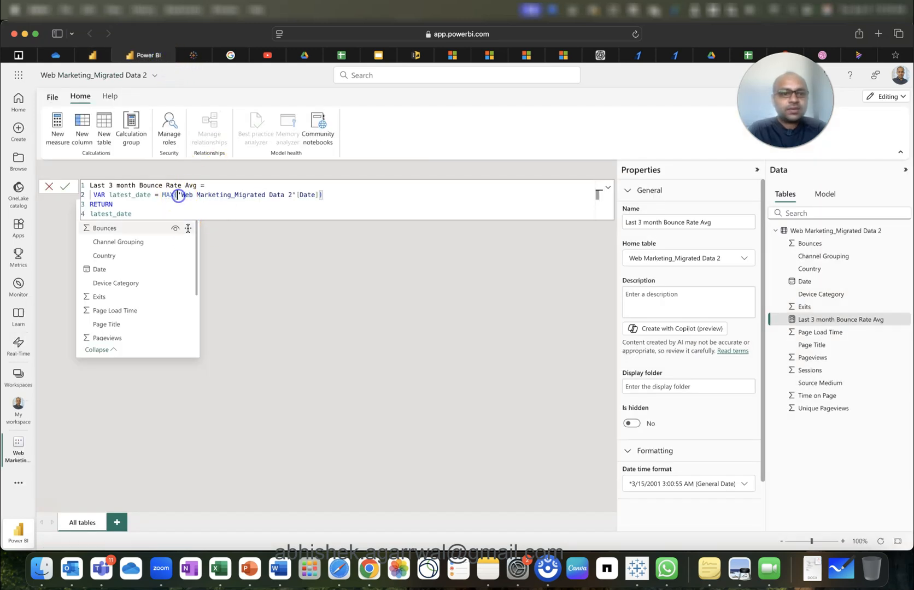
pyautogui.doubleClick(172, 196)
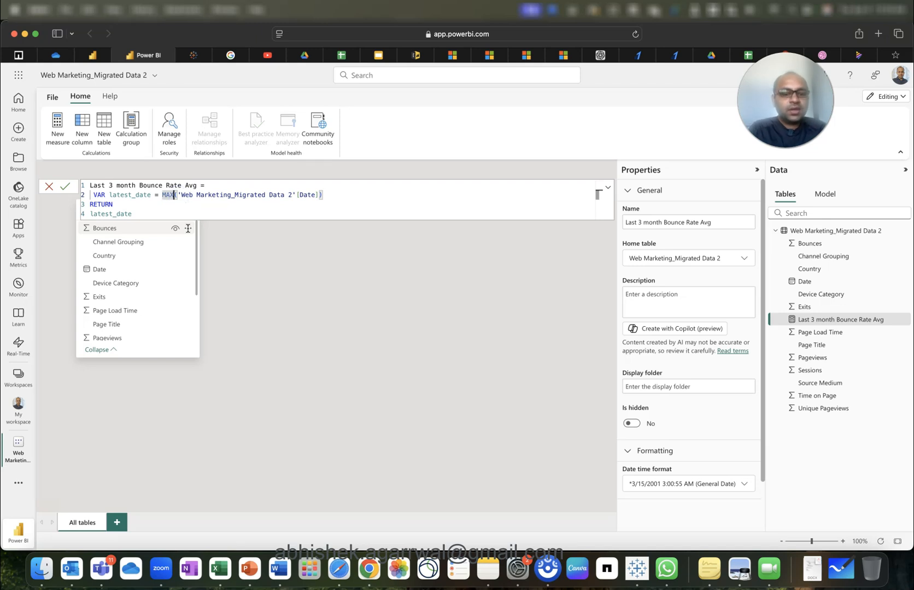
pyautogui.write('MAXX')
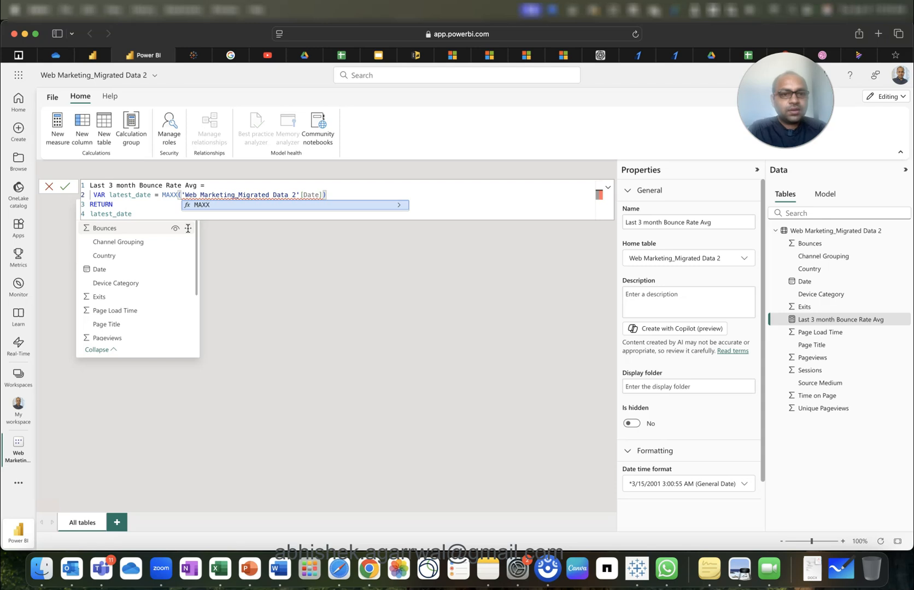
pyautogui.hotkey('shift', 'End')
pyautogui.press('BackSpace')
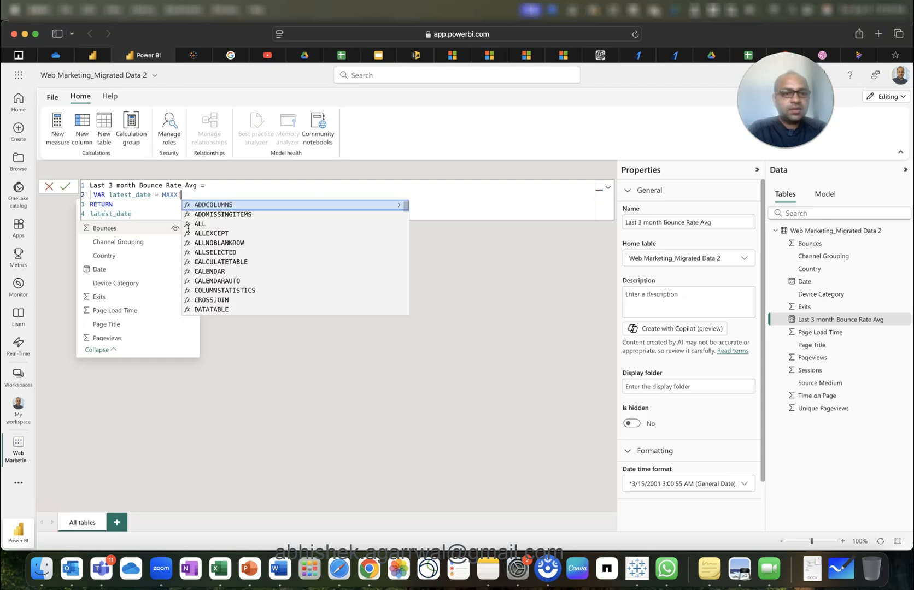
pyautogui.press('BackSpace')
pyautogui.write('(')
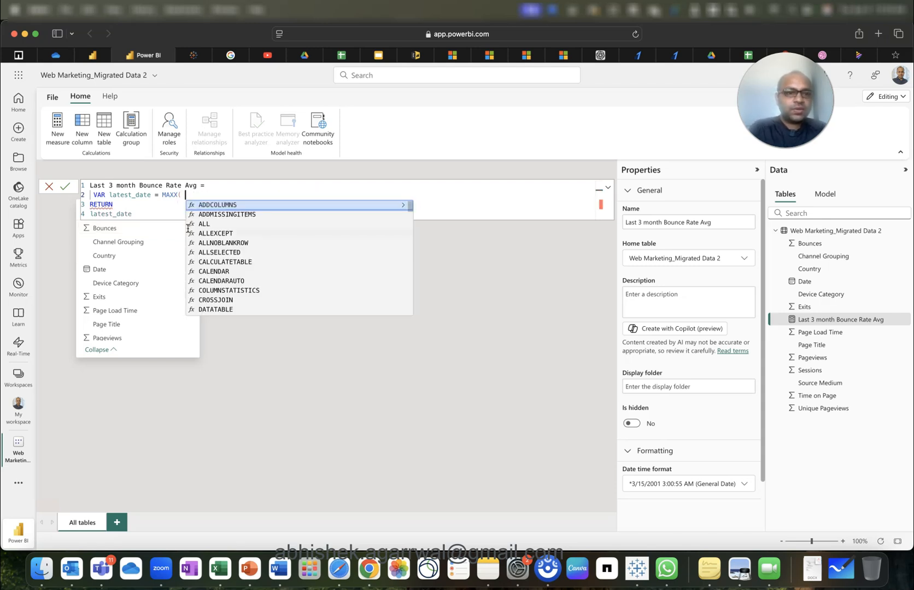
pyautogui.press('BackSpace')
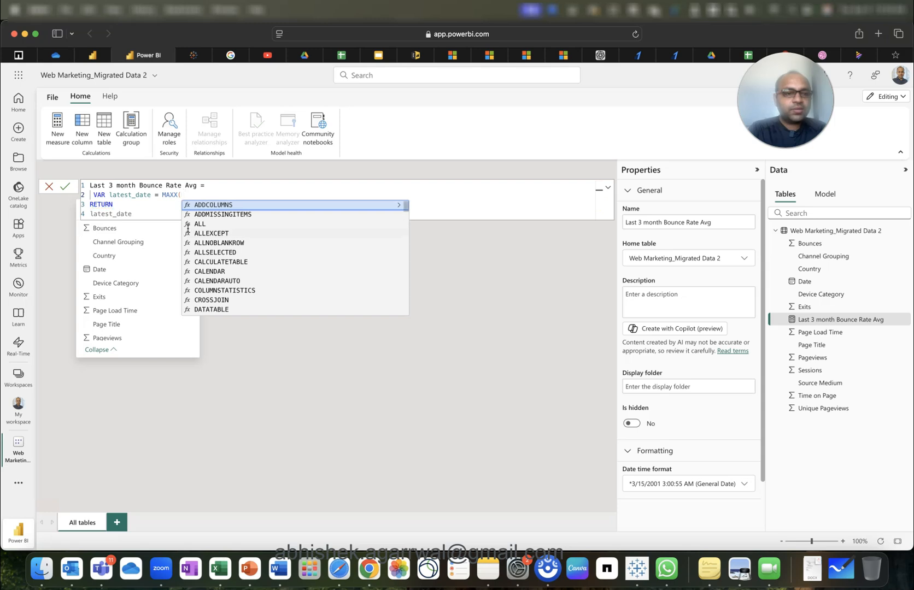
pyautogui.write("A'LL(")
pyautogui.press('BackSpace')
pyautogui.press('BackSpace')
pyautogui.press('BackSpace')
pyautogui.press('BackSpace')
pyautogui.press('BackSpace')
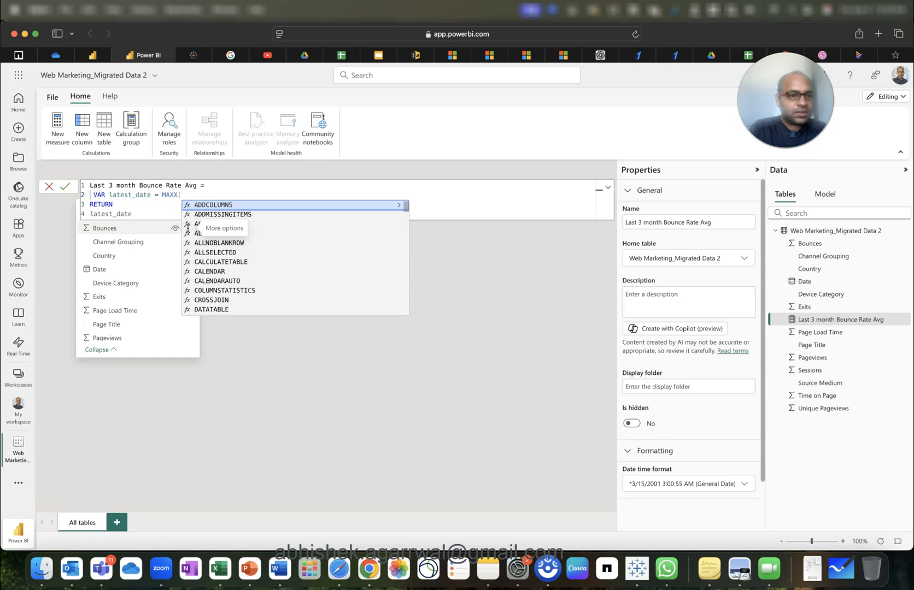
pyautogui.write('A LL ')
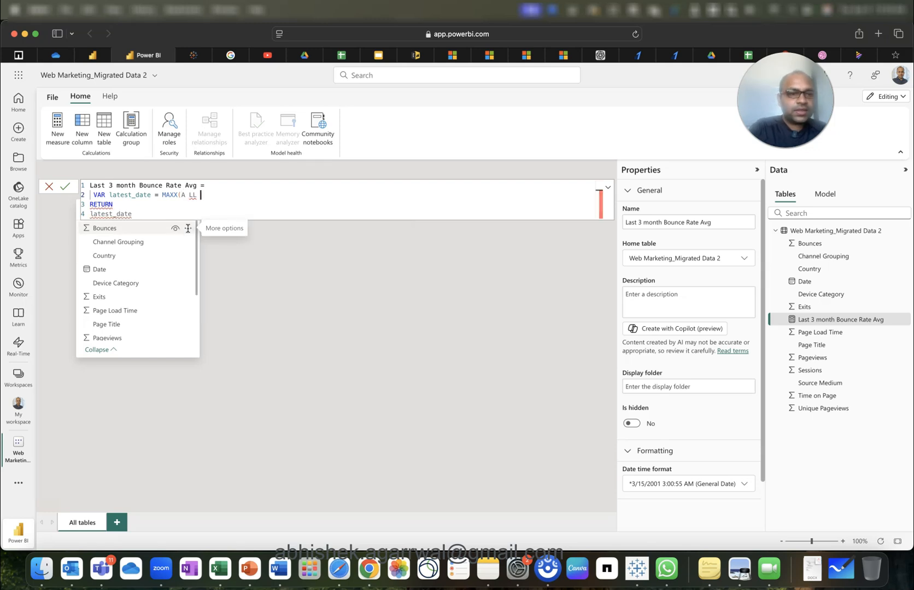
pyautogui.write('(')
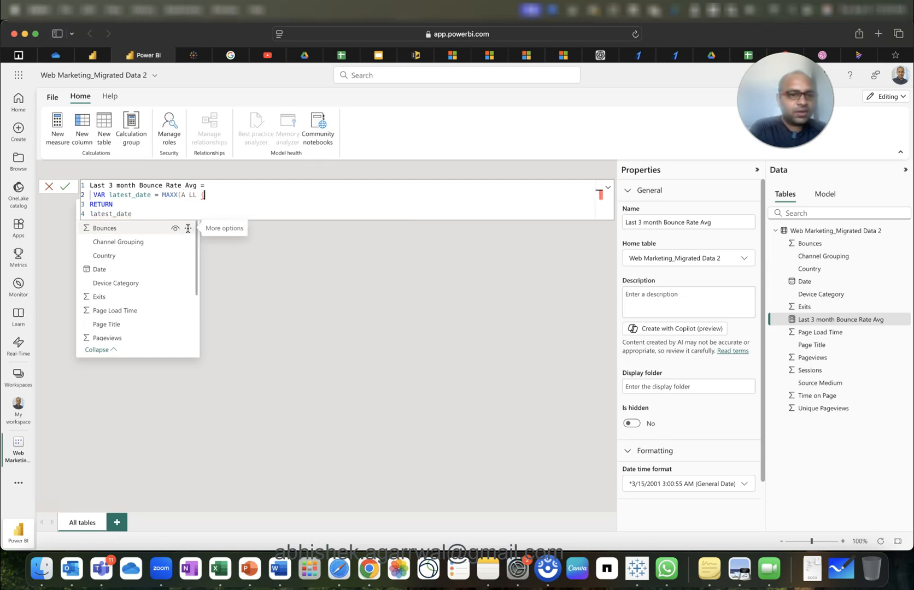
# Erase lines 2–4, leaving only 'Last 3 month Bounce Rate Avg ='.
pyautogui.press('BackSpace')
pyautogui.press('BackSpace')
pyautogui.press('BackSpace')
pyautogui.press('BackSpace')
pyautogui.press('BackSpace')
pyautogui.press('BackSpace')
pyautogui.press('BackSpace')
pyautogui.press('BackSpace')
pyautogui.press('BackSpace')
pyautogui.press('BackSpace')
pyautogui.press('BackSpace')
pyautogui.press('BackSpace')
pyautogui.press('BackSpace')
pyautogui.press('BackSpace')
pyautogui.press('BackSpace')
pyautogui.press('BackSpace')
pyautogui.press('BackSpace')
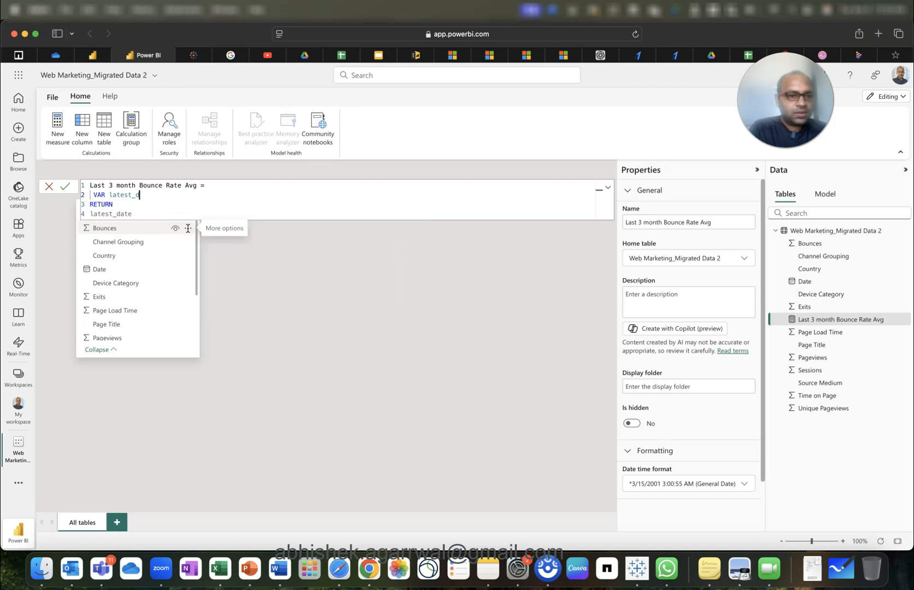
pyautogui.press('BackSpace')
pyautogui.press('BackSpace')
pyautogui.press('BackSpace')
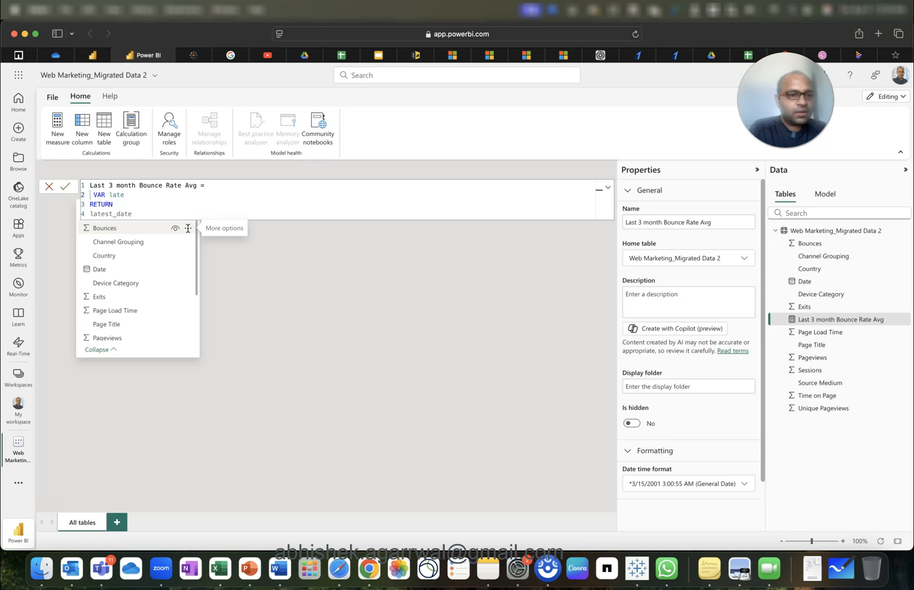
pyautogui.write('t')
pyautogui.press('Down')
pyautogui.press('Down')
pyautogui.press('Right')
pyautogui.press('BackSpace')
pyautogui.press('BackSpace')
pyautogui.press('BackSpace')
pyautogui.press('BackSpace')
pyautogui.press('BackSpace')
pyautogui.press('BackSpace')
pyautogui.press('BackSpace')
pyautogui.press('BackSpace')
pyautogui.press('BackSpace')
pyautogui.press('BackSpace')
pyautogui.press('BackSpace')
pyautogui.press('BackSpace')
pyautogui.press('BackSpace')
pyautogui.press('BackSpace')
pyautogui.press('BackSpace')
pyautogui.press('BackSpace')
pyautogui.press('BackSpace')
pyautogui.press('BackSpace')
pyautogui.press('BackSpace')
pyautogui.press('BackSpace')
pyautogui.press('BackSpace')
pyautogui.press('BackSpace')
pyautogui.press('BackSpace')
pyautogui.press('BackSpace')
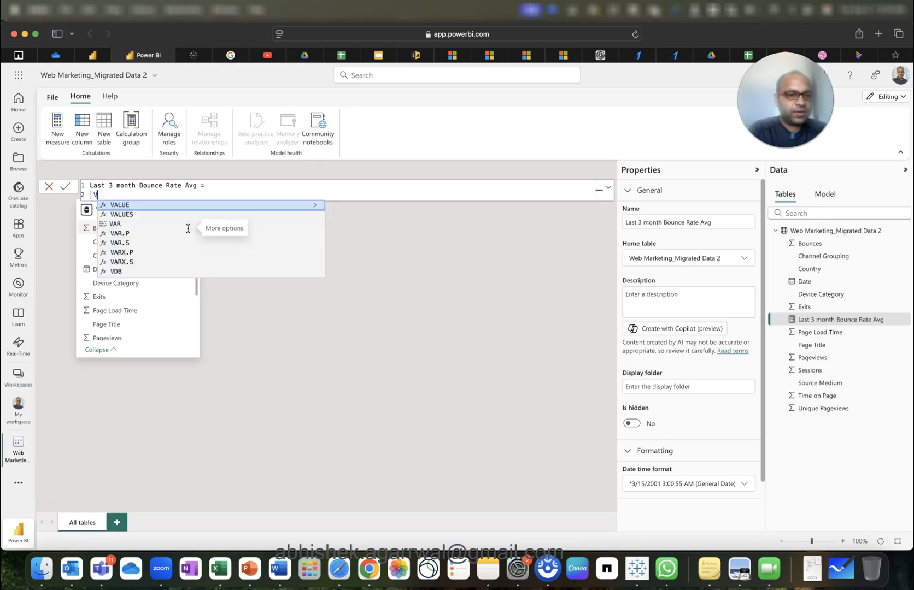
pyautogui.press('BackSpace')
pyautogui.press('BackSpace')
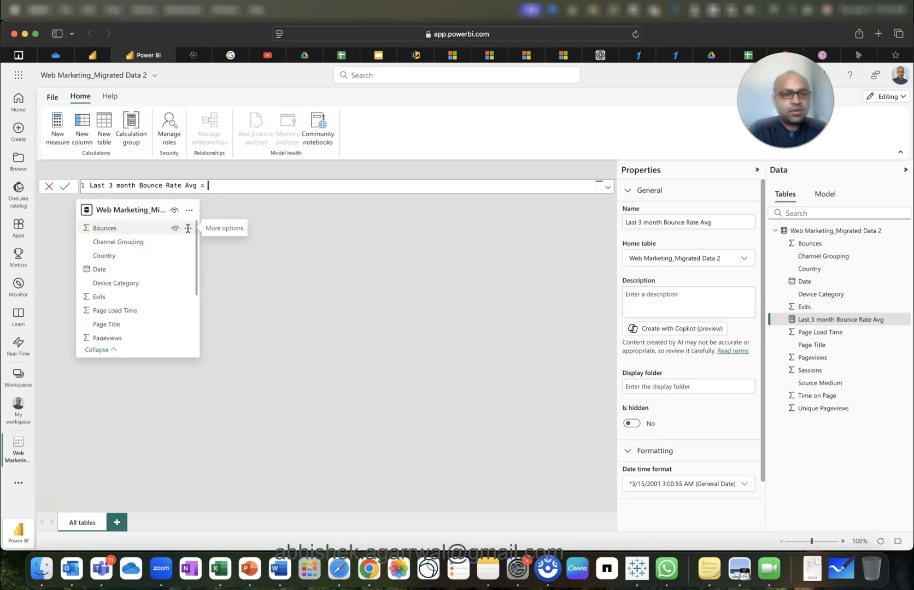
# Add line 2: VAR latest_date = MAXX(ALL('Web Marketing_Migrated Data 2'), MAX(...[Date])).
pyautogui.hotkey('shift', 'Return')
pyautogui.write('VAR ')
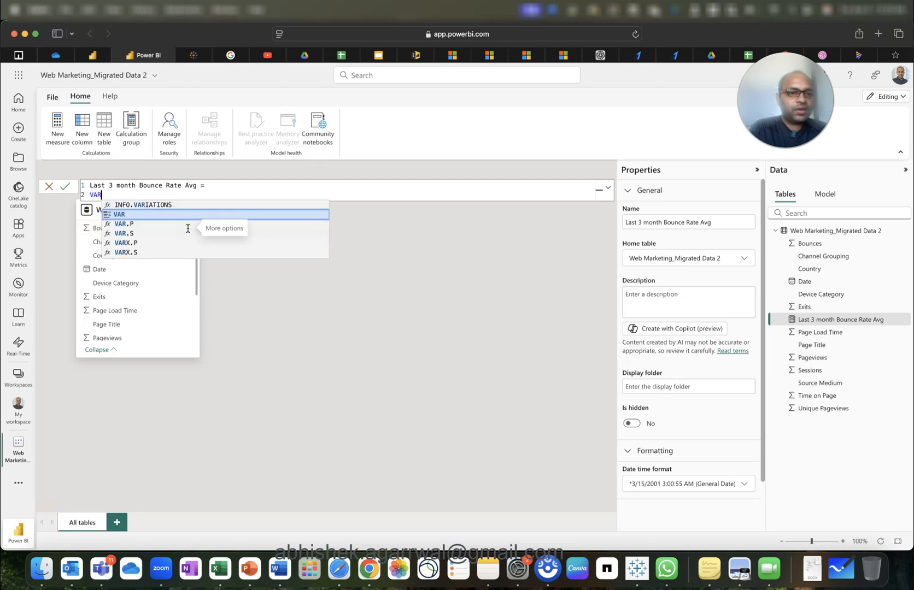
pyautogui.write('latest')
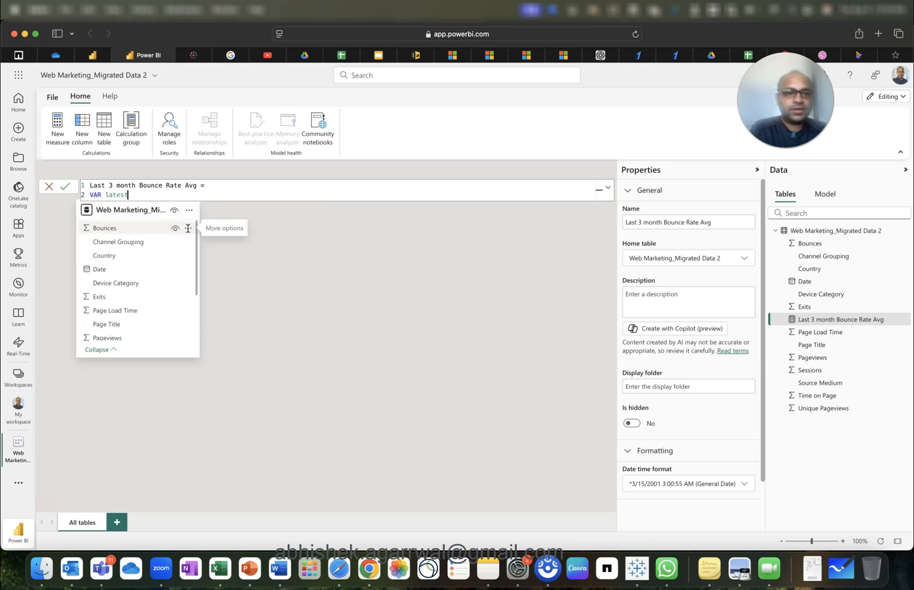
pyautogui.write('_date = ')
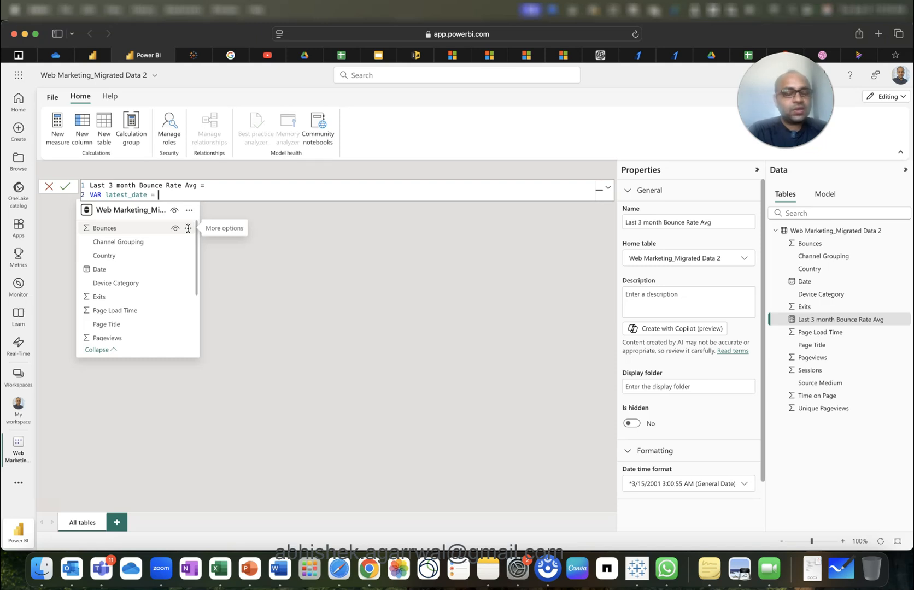
pyautogui.write('MAXX(')
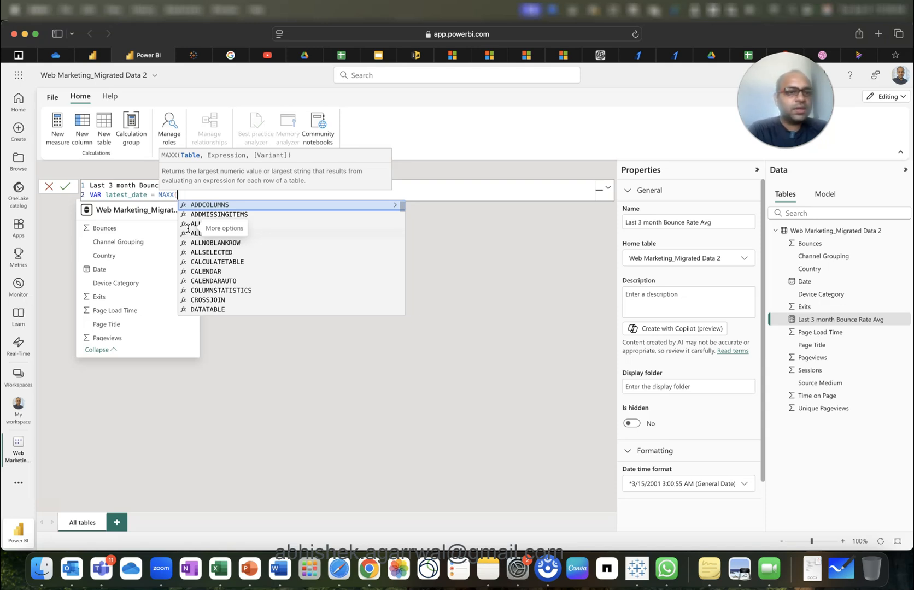
pyautogui.write('ALL(we')
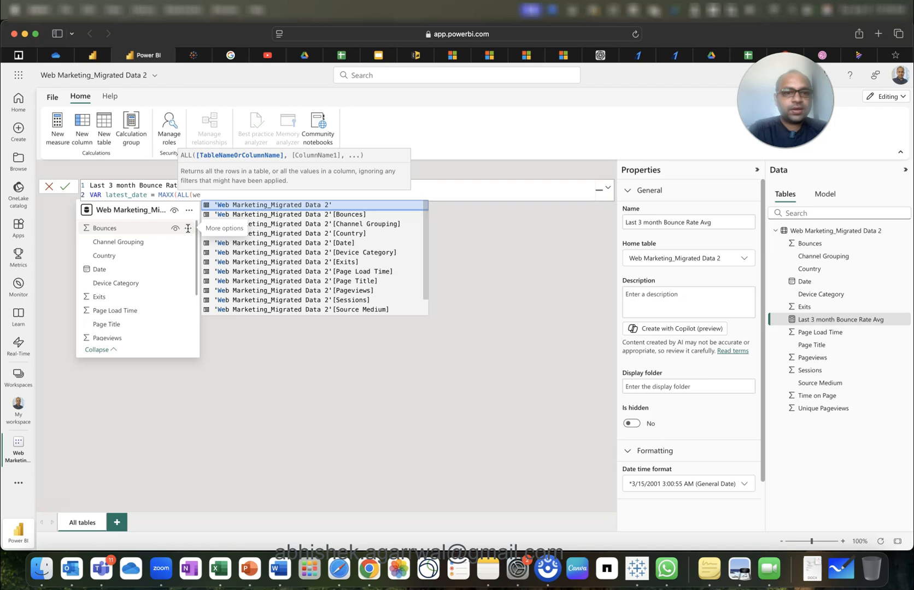
pyautogui.press('Tab')
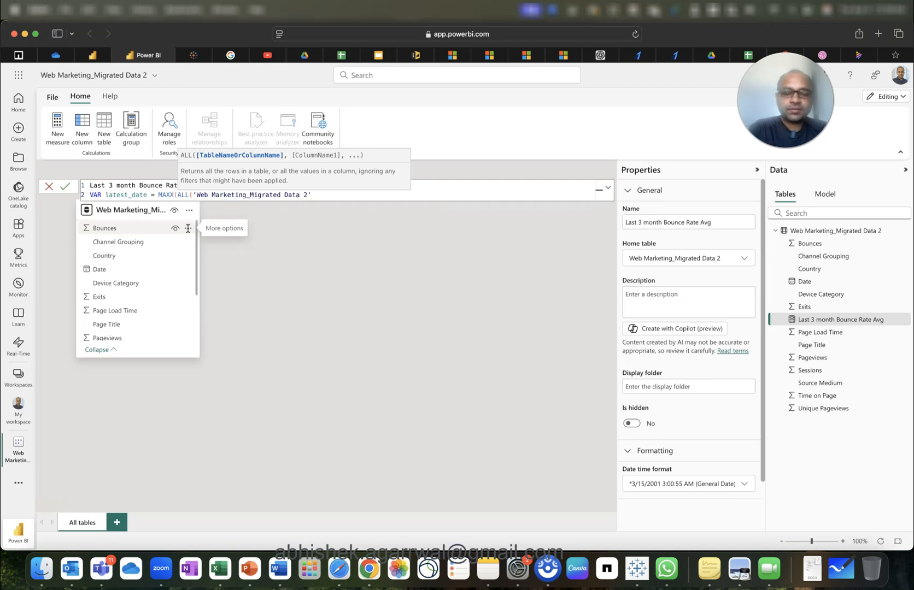
pyautogui.write('),')
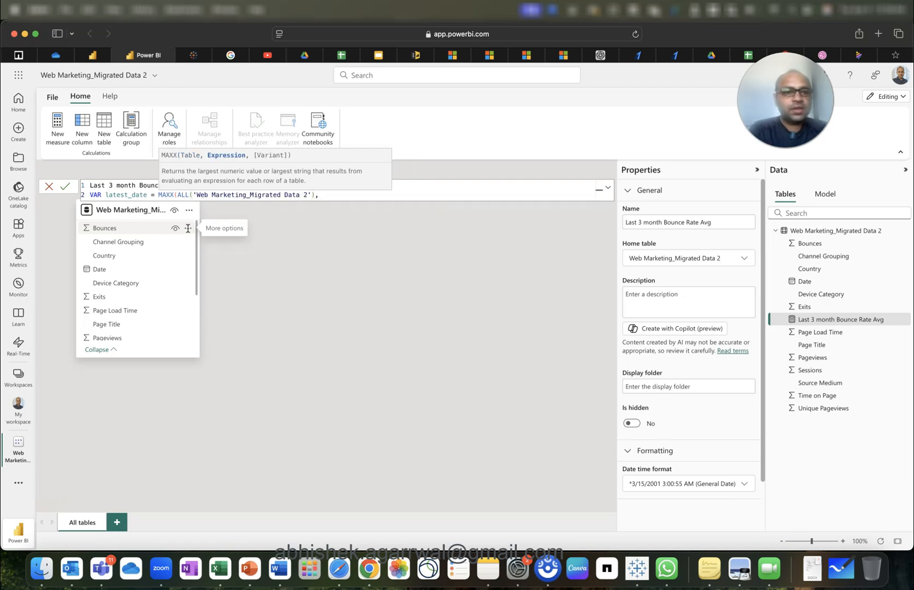
pyautogui.write('MAX')
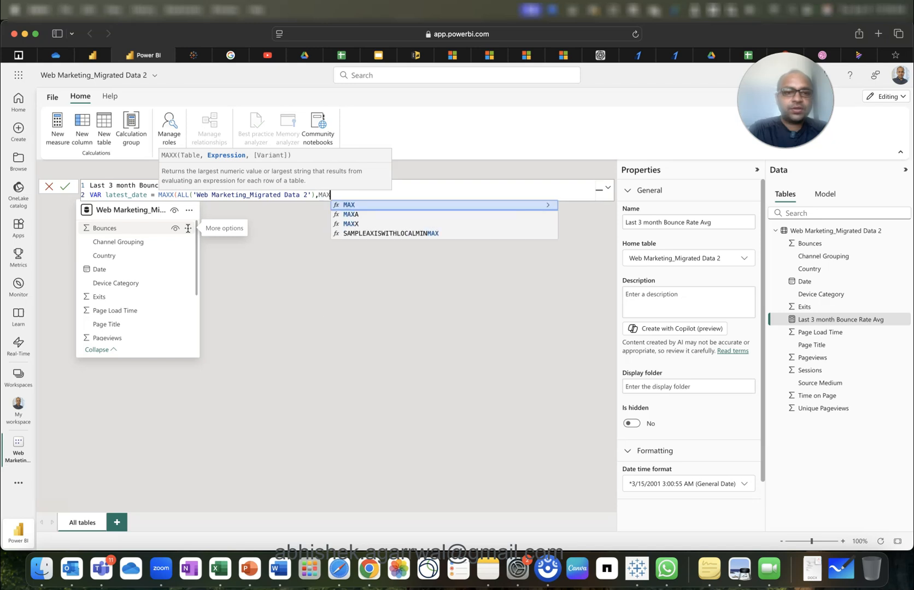
pyautogui.write('(date')
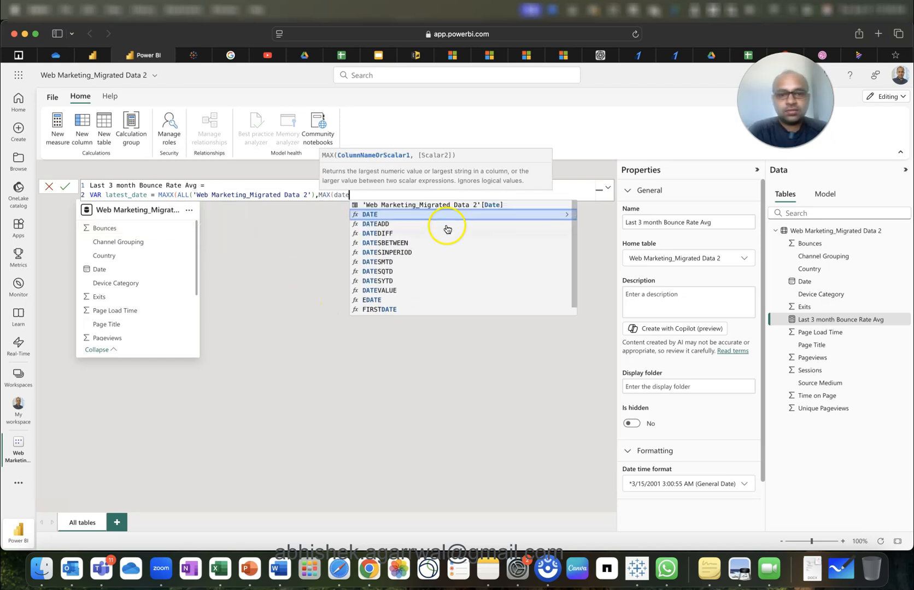
pyautogui.click(457, 206)
pyautogui.write(']))')
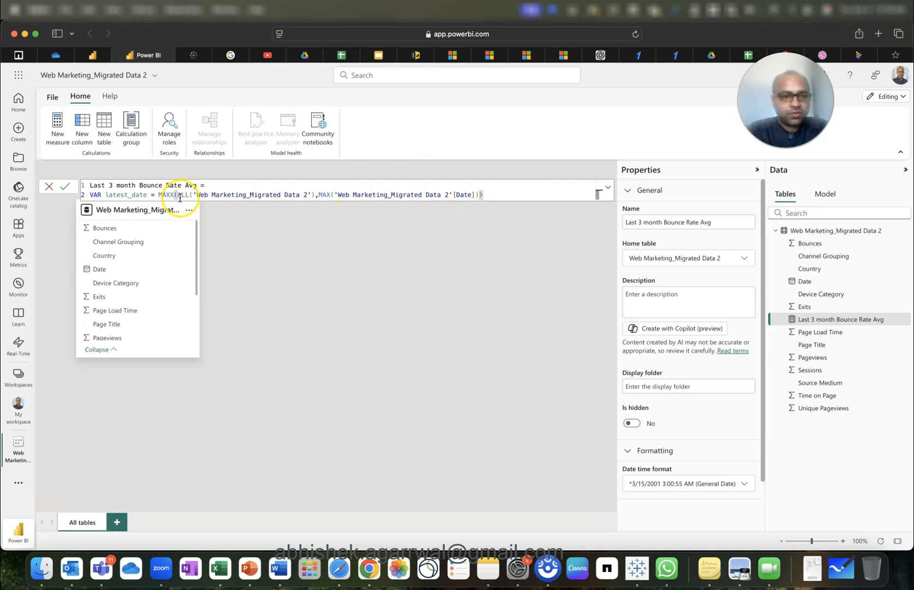
pyautogui.moveTo(178, 196); pyautogui.dragTo(317, 197)
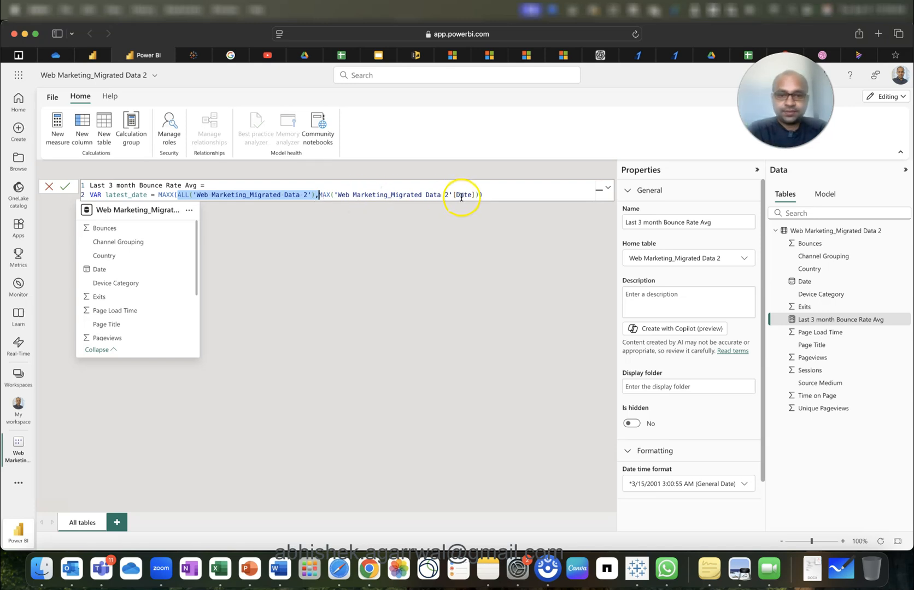
pyautogui.click(501, 194)
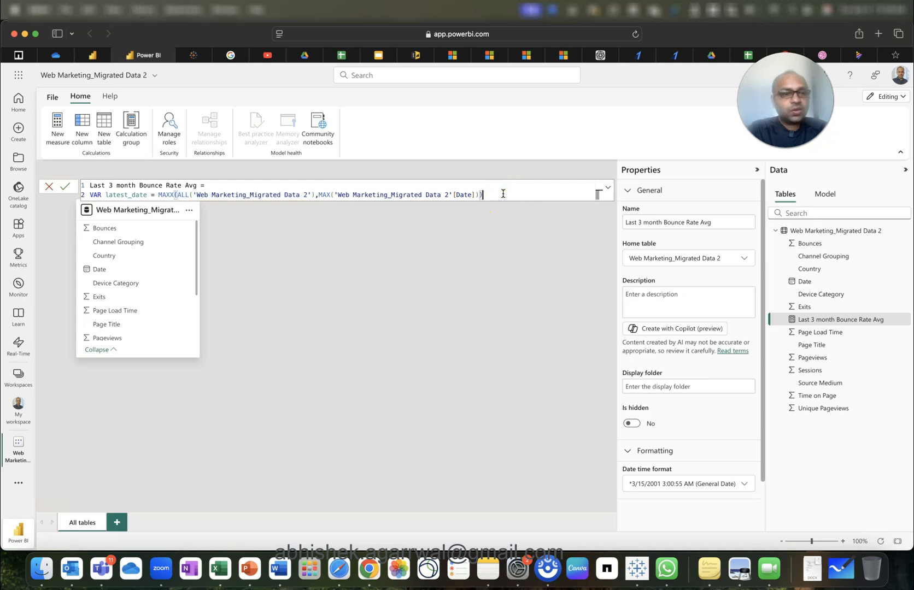
pyautogui.hotkey('shift', 'Return')
# Type line 3 as VAR last_3_month = DATEADD(latest_date,-3,MONTH).
pyautogui.write('VAR ')
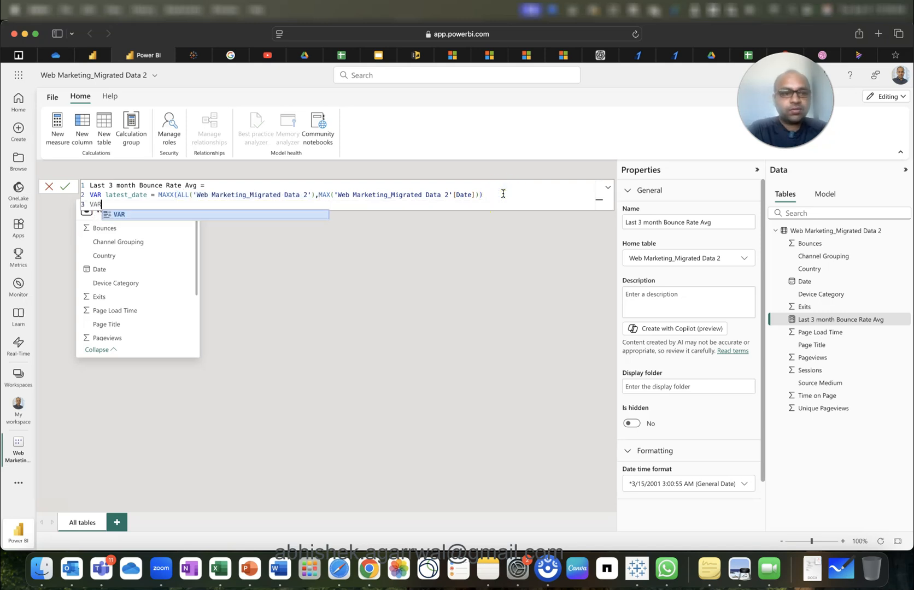
pyautogui.write('last 3')
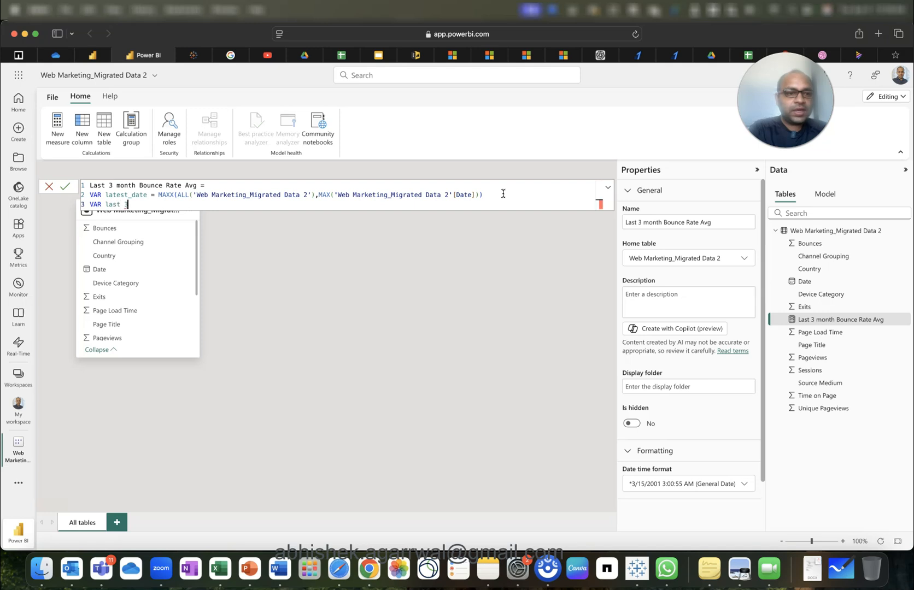
pyautogui.press('BackSpace')
pyautogui.press('BackSpace')
pyautogui.write('_3_month = datea')
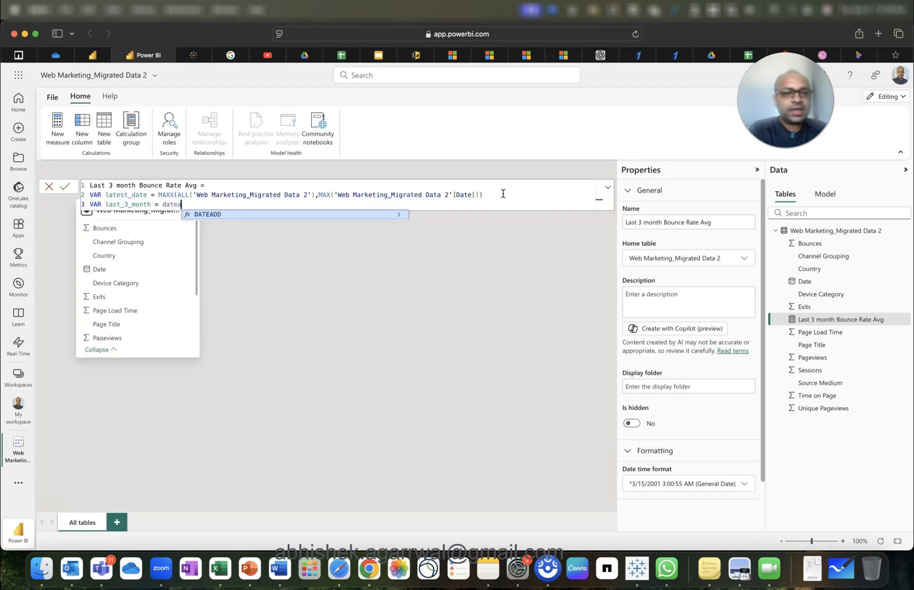
pyautogui.press('Tab')
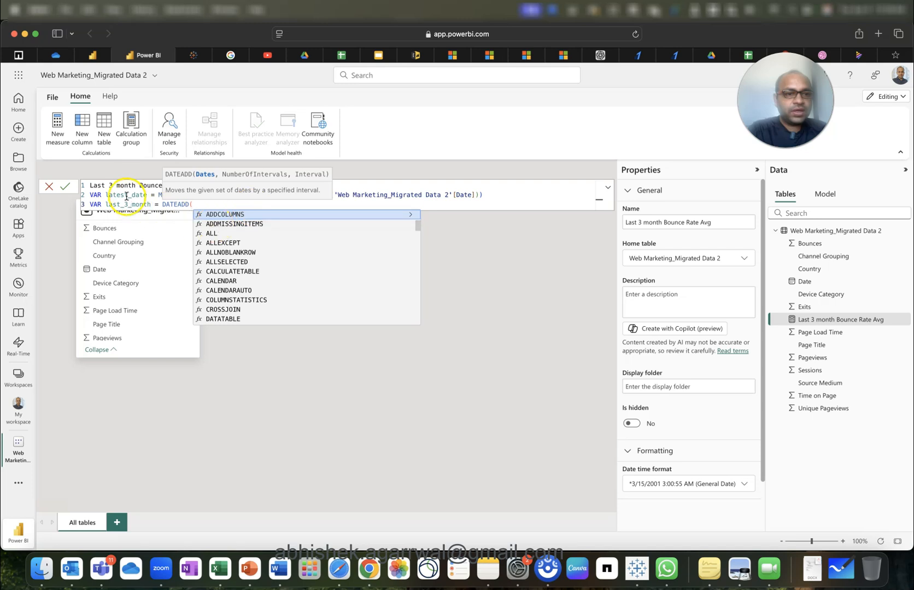
pyautogui.write('late')
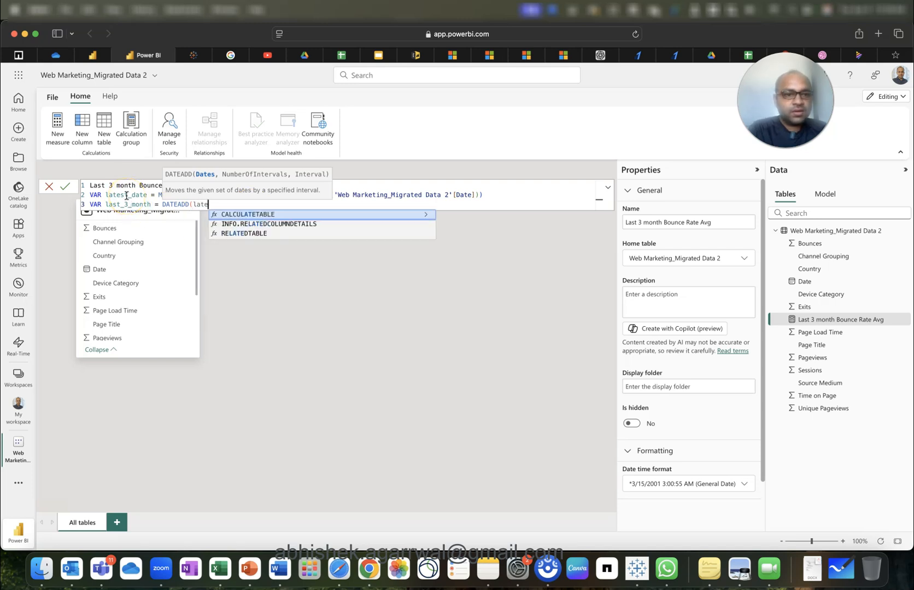
pyautogui.write('st')
pyautogui.write('_date')
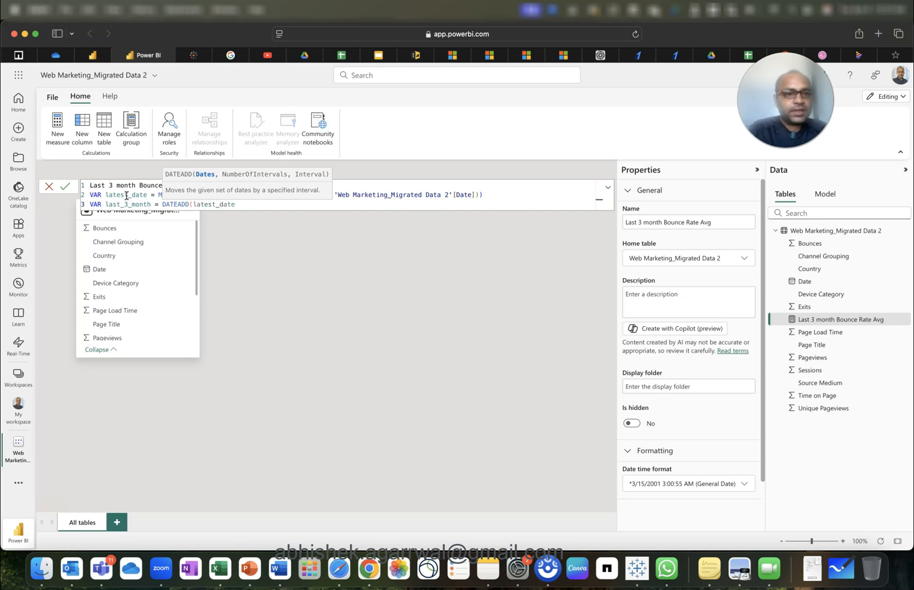
pyautogui.write(',')
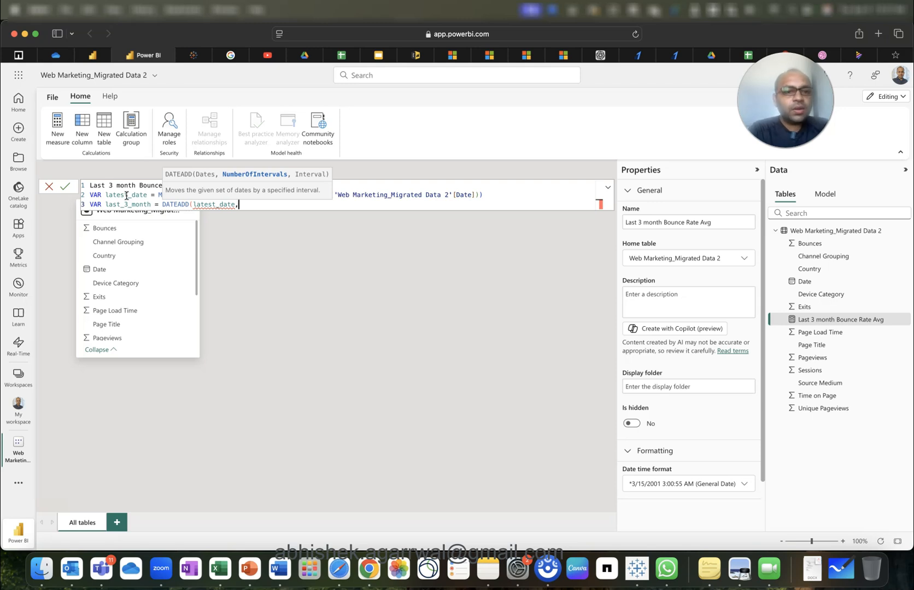
pyautogui.write('-3')
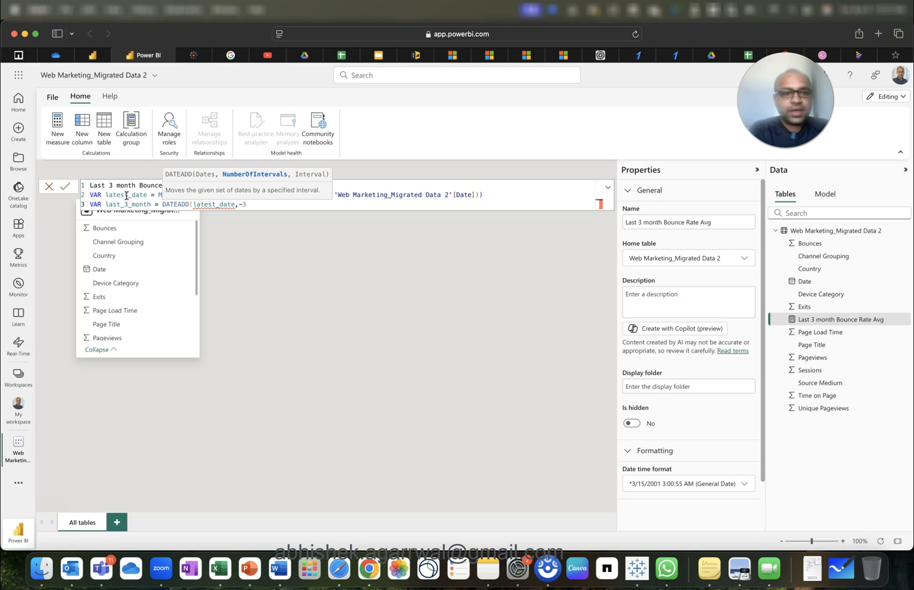
pyautogui.write(',MONTH')
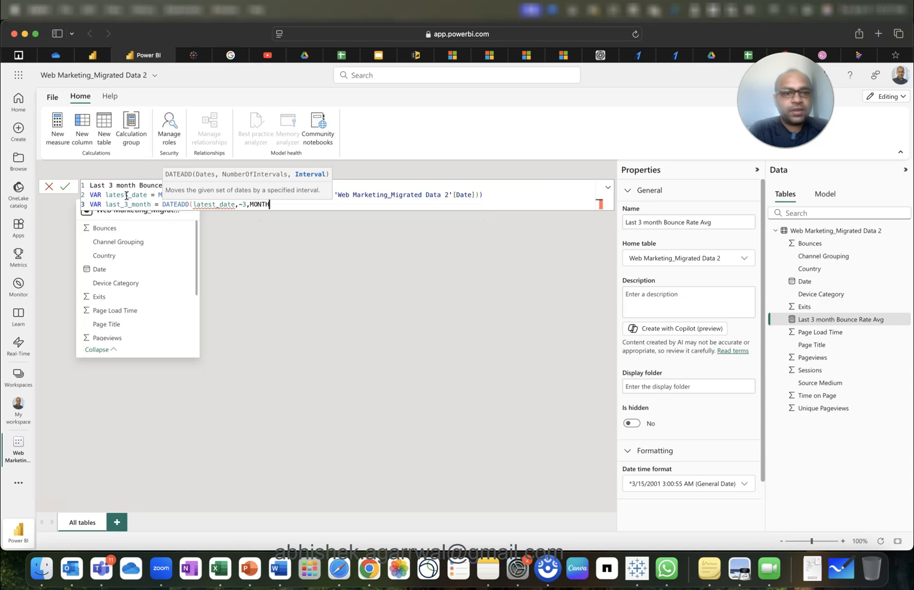
pyautogui.write(')')
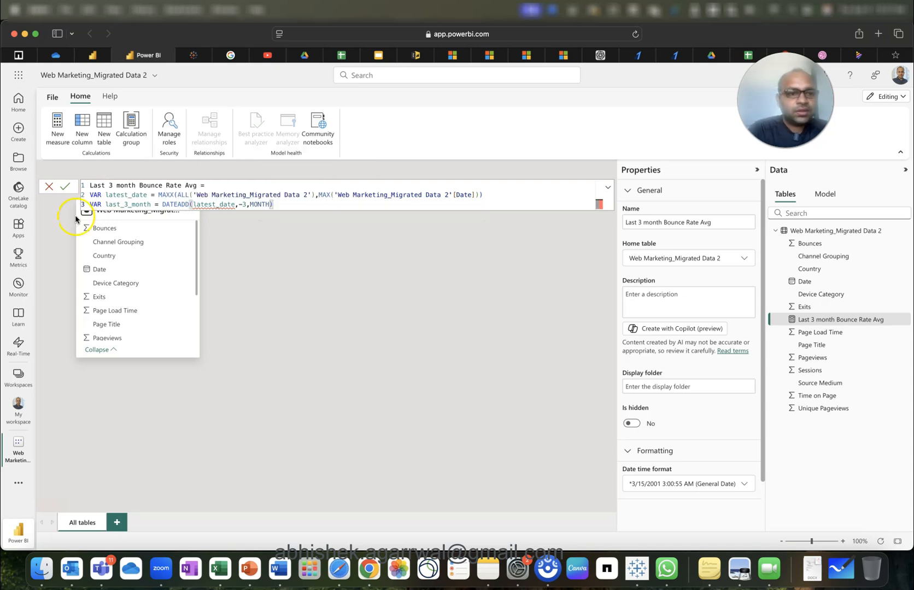
# Select the latest_date MAXX expression on line 2 and begin replacing it.
pyautogui.click(244, 208)
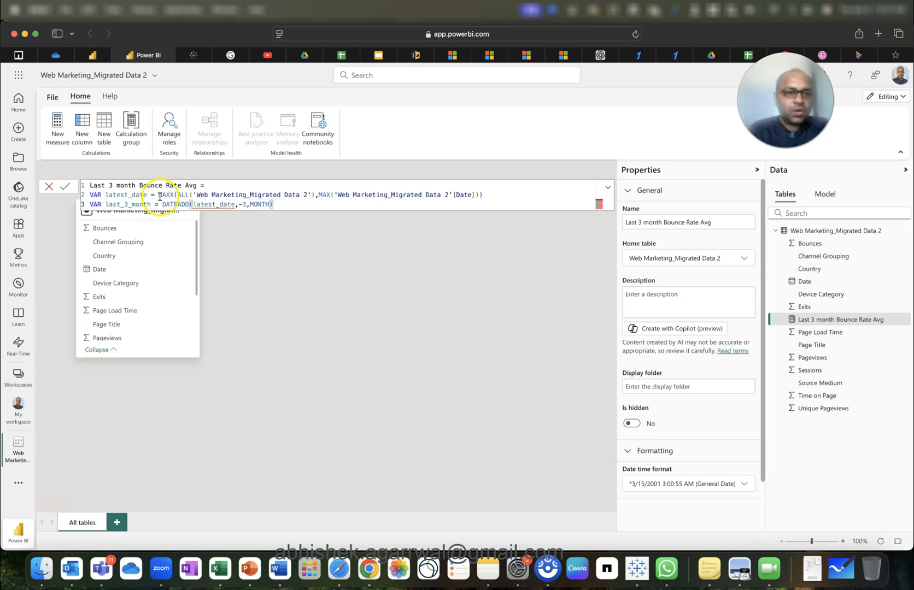
pyautogui.moveTo(159, 195); pyautogui.dragTo(224, 195)
pyautogui.moveTo(286, 203); pyautogui.dragTo(461, 195)
pyautogui.hotkey('shift', 'End')
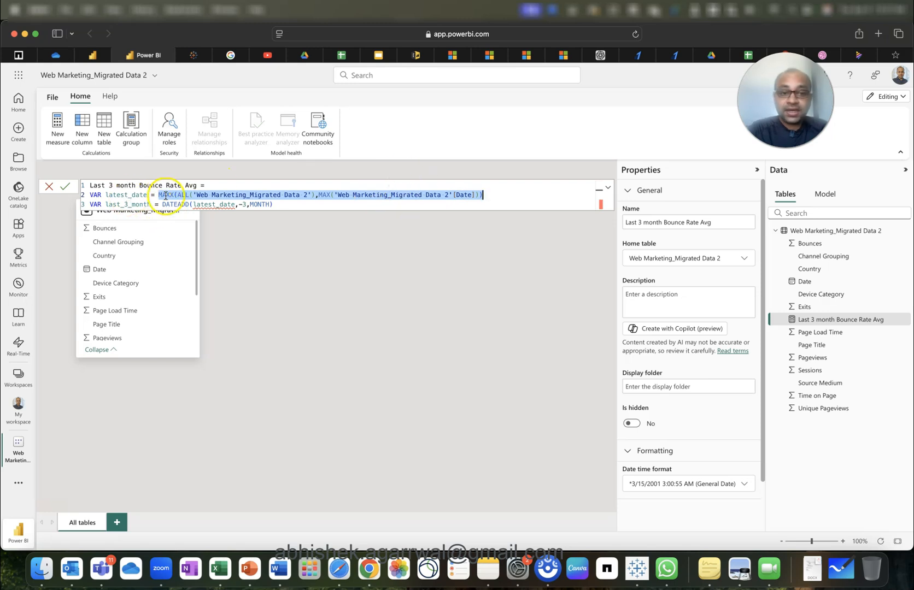
pyautogui.moveTo(210, 208)
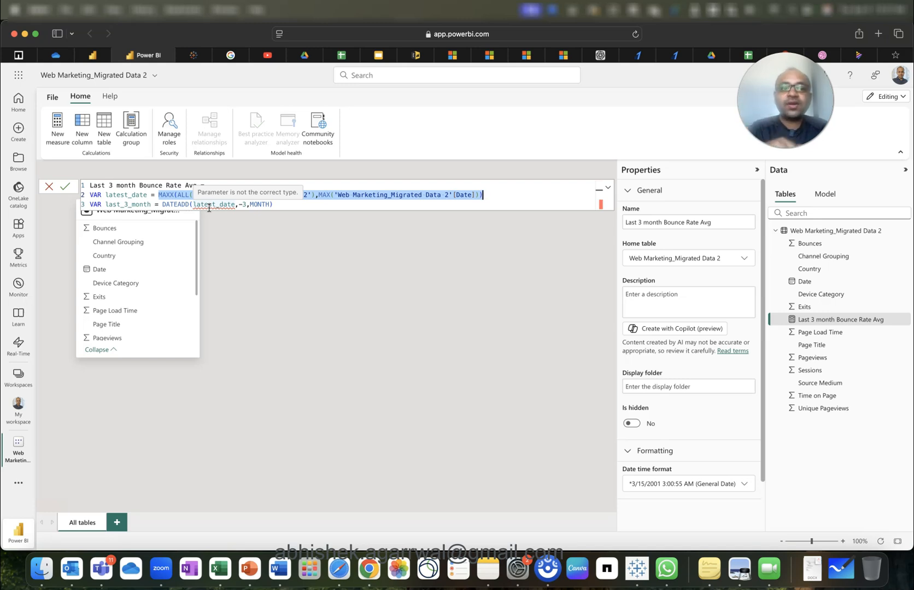
pyautogui.write('la')
pyautogui.press('BackSpace')
pyautogui.press('BackSpace')
pyautogui.press('BackSpace')
pyautogui.write('la')
# Delete the last_3_month and latest_date lines and start VAR latest_date = LASTDATE( anew.
pyautogui.moveTo(278, 204); pyautogui.dragTo(85, 211)
pyautogui.press('BackSpace')
pyautogui.press('BackSpace')
pyautogui.press('BackSpace')
pyautogui.press('BackSpace')
pyautogui.press('BackSpace')
pyautogui.press('BackSpace')
pyautogui.press('BackSpace')
pyautogui.press('BackSpace')
pyautogui.press('BackSpace')
pyautogui.press('BackSpace')
pyautogui.press('BackSpace')
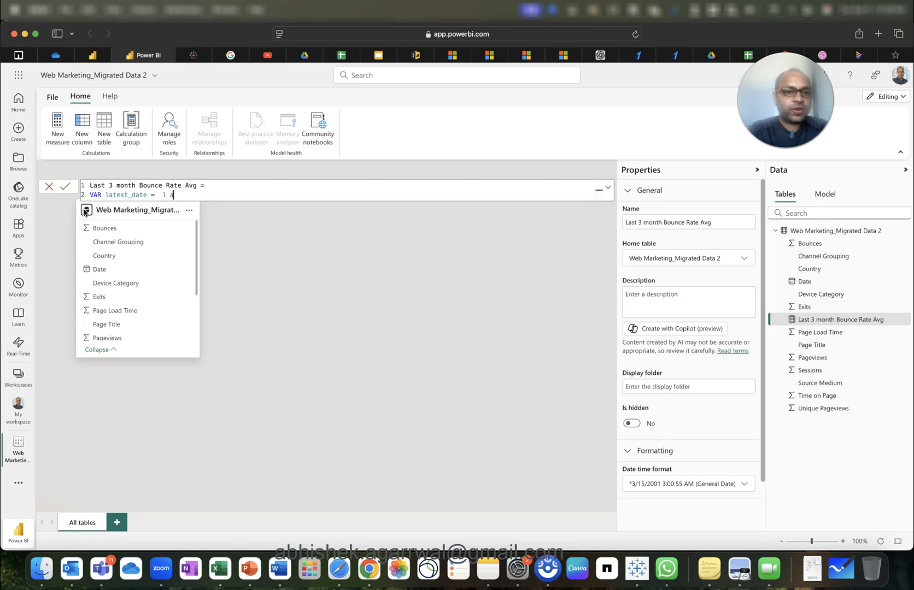
pyautogui.press('BackSpace')
pyautogui.press('BackSpace')
pyautogui.press('BackSpace')
pyautogui.press('BackSpace')
pyautogui.press('BackSpace')
pyautogui.press('BackSpace')
pyautogui.press('BackSpace')
pyautogui.press('BackSpace')
pyautogui.press('BackSpace')
pyautogui.press('BackSpace')
pyautogui.press('BackSpace')
pyautogui.press('BackSpace')
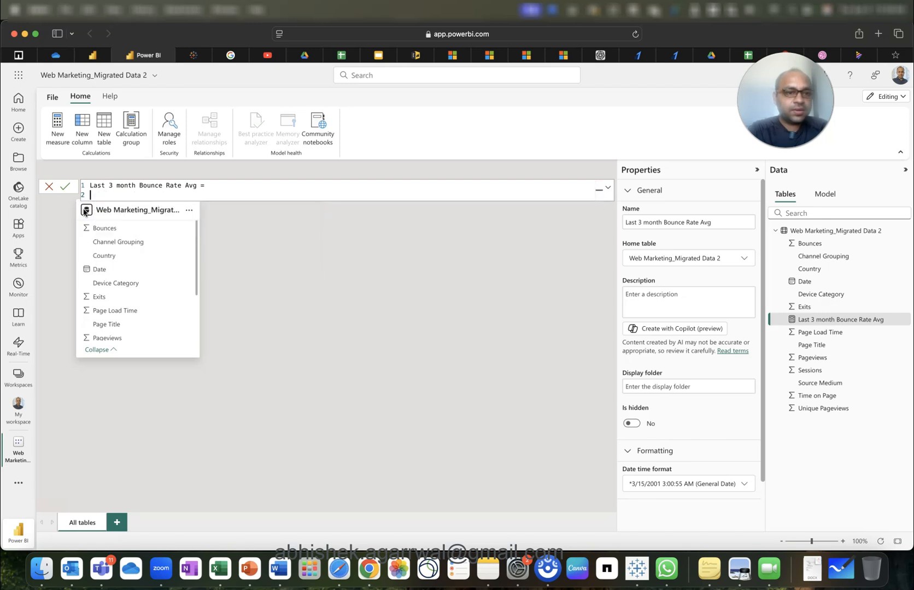
pyautogui.hotkey('shift', 'Return')
pyautogui.write('VAR late')
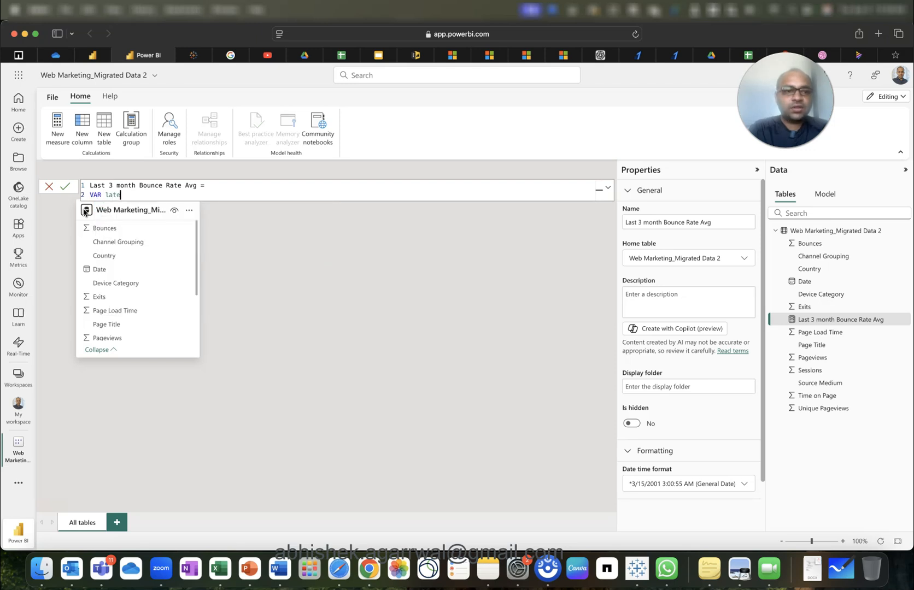
pyautogui.write('st_date = LASTDATE(')
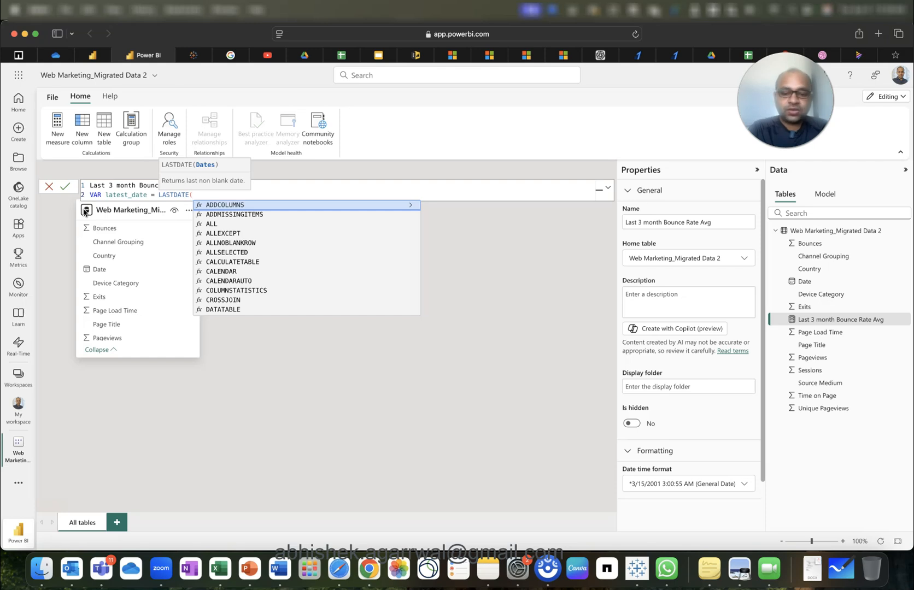
# Complete line 2 as VAR latest_date = LASTDATE(ALL('Web Marketing_Migrated Data 2'[Date])).
pyautogui.write('ALL')
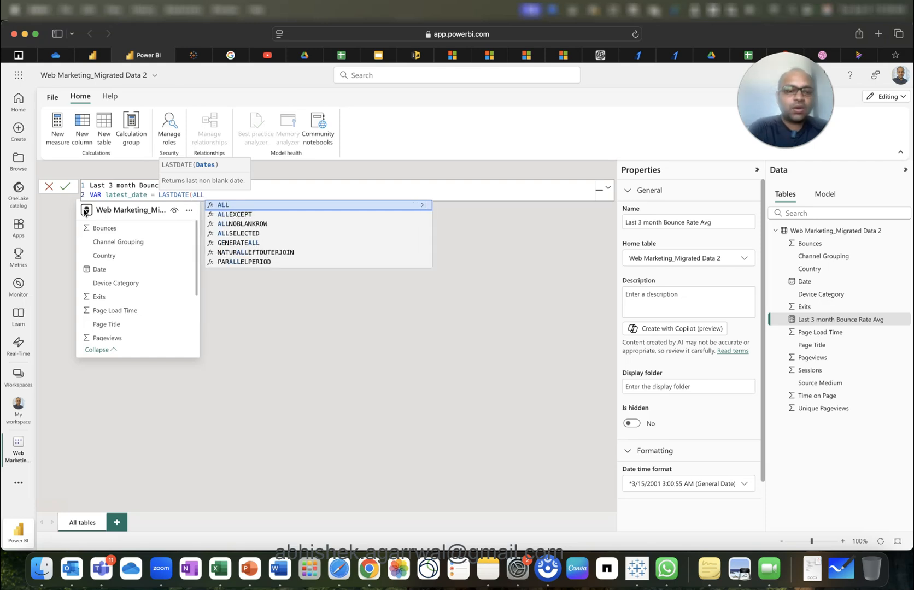
pyautogui.write('(')
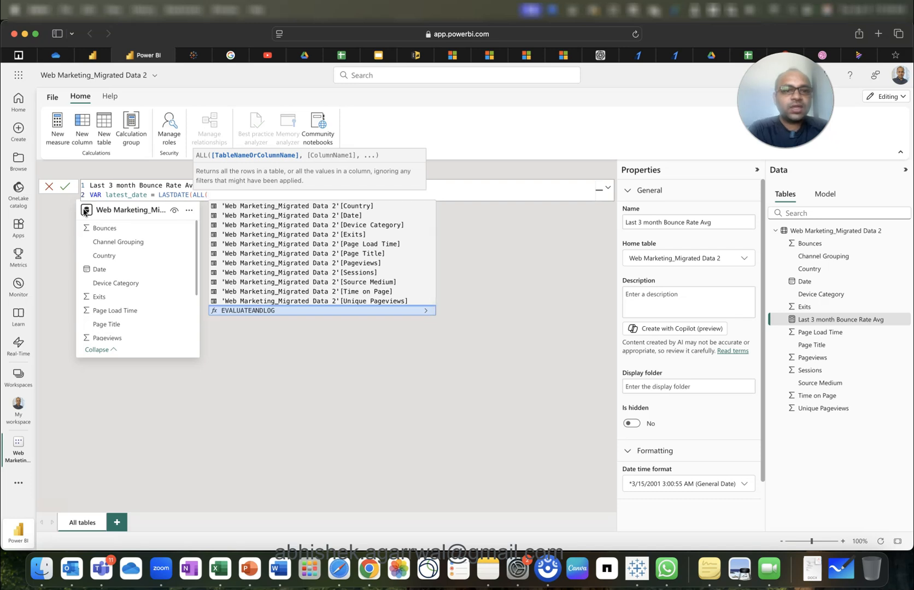
pyautogui.write("'Web Marketing_Migrated Data 2'[Date]")
pyautogui.press('Tab')
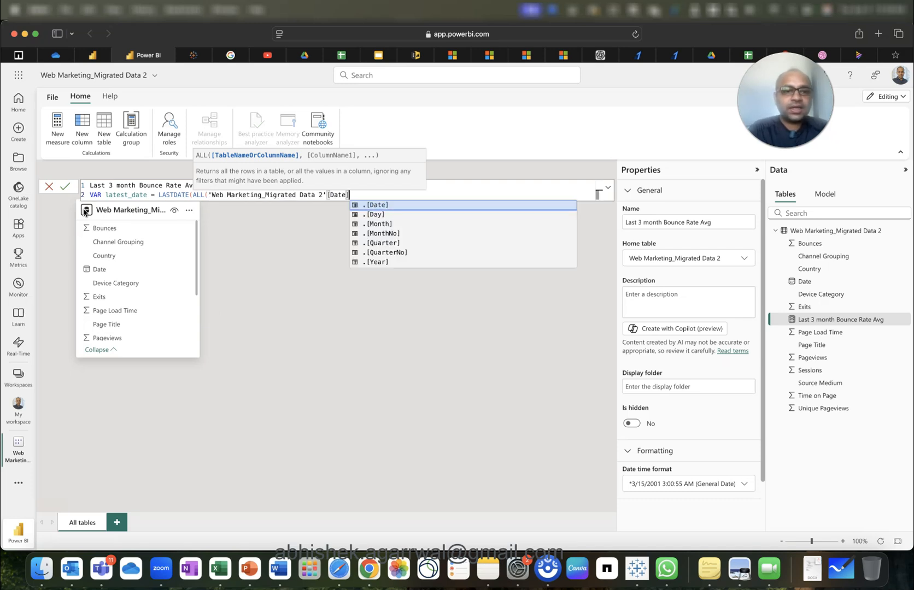
pyautogui.write('))')
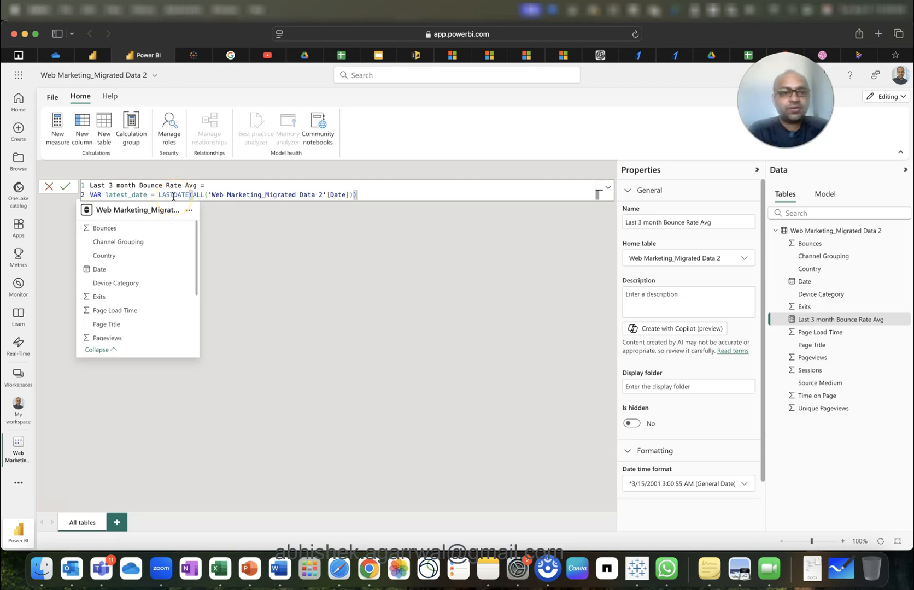
pyautogui.hotkey('shift', 'Return')
# Write line 3 as VAR last_3_month = DATEADD(latest_date,-3,MONTH) and begin a new line.
pyautogui.write('VAR ')
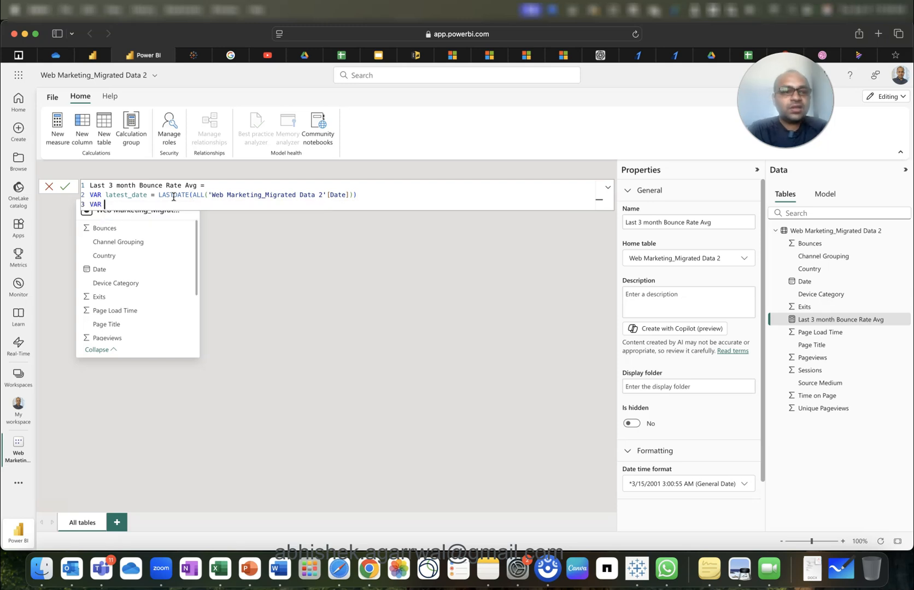
pyautogui.write('last_3_month')
pyautogui.press('BackSpace')
pyautogui.press('BackSpace')
pyautogui.press('BackSpace')
pyautogui.write('nth = ')
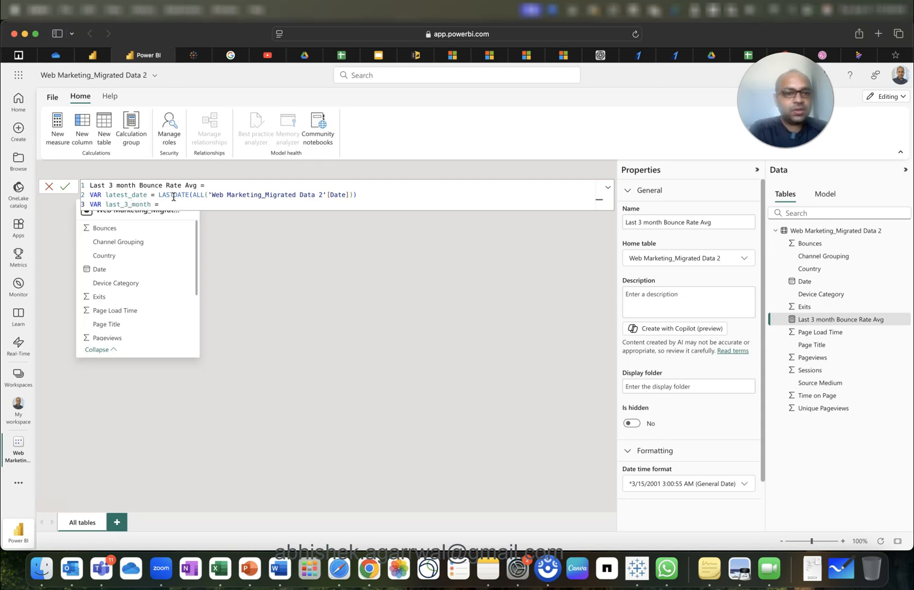
pyautogui.write('MAXX(')
pyautogui.press('BackSpace')
pyautogui.press('BackSpace')
pyautogui.press('BackSpace')
pyautogui.press('BackSpace')
pyautogui.press('BackSpace')
pyautogui.write('dateadd(')
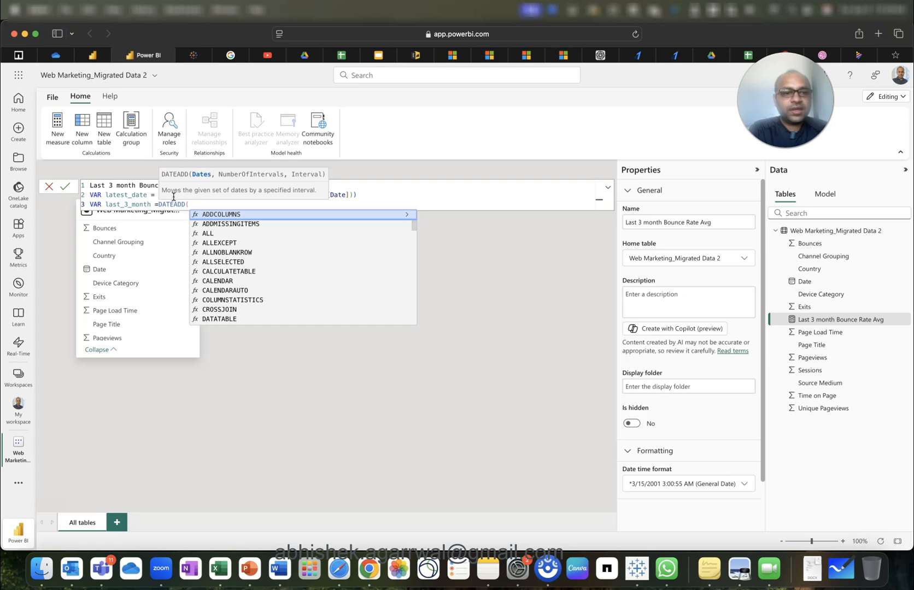
pyautogui.write('late')
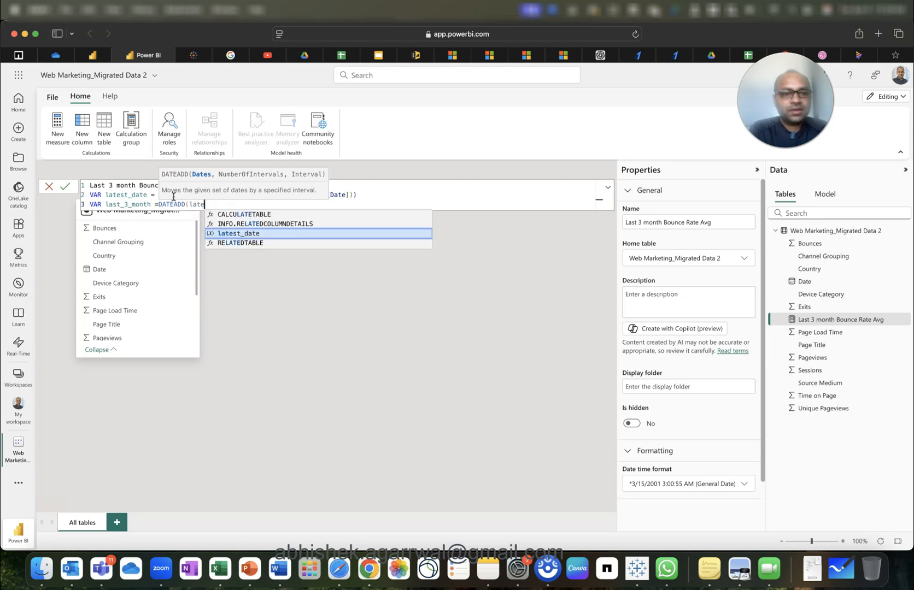
pyautogui.write('st_date,')
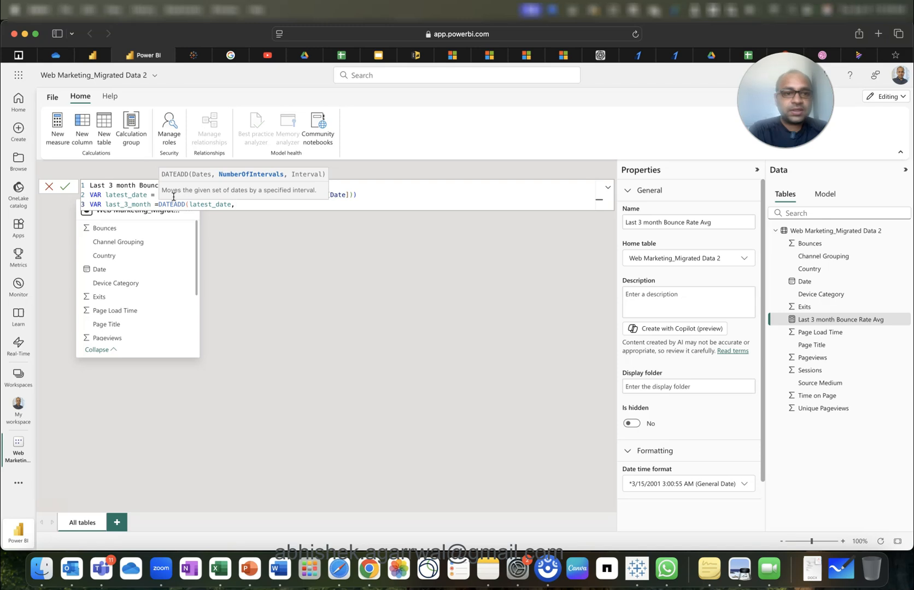
pyautogui.write('-3')
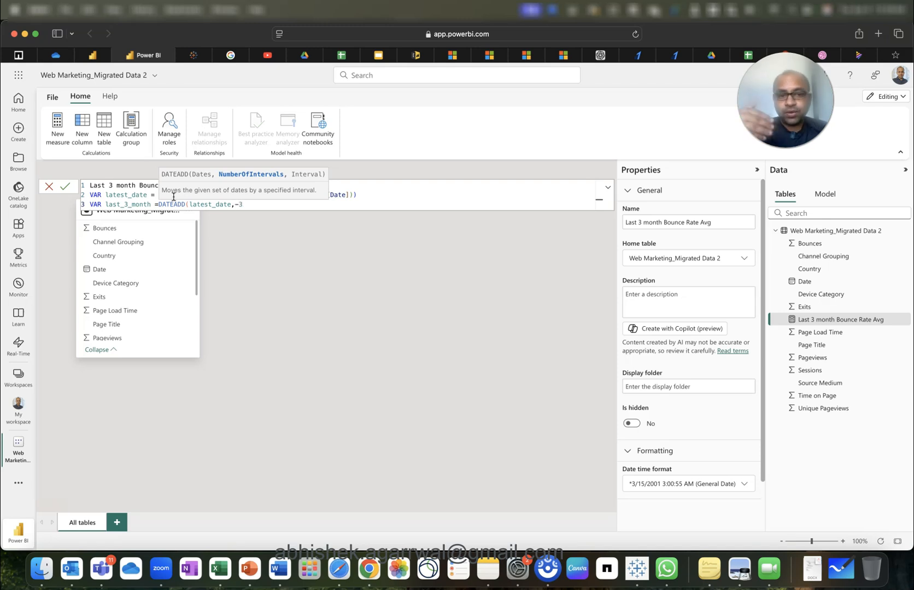
pyautogui.write(',MONTH')
pyautogui.press('Tab')
pyautogui.write(')')
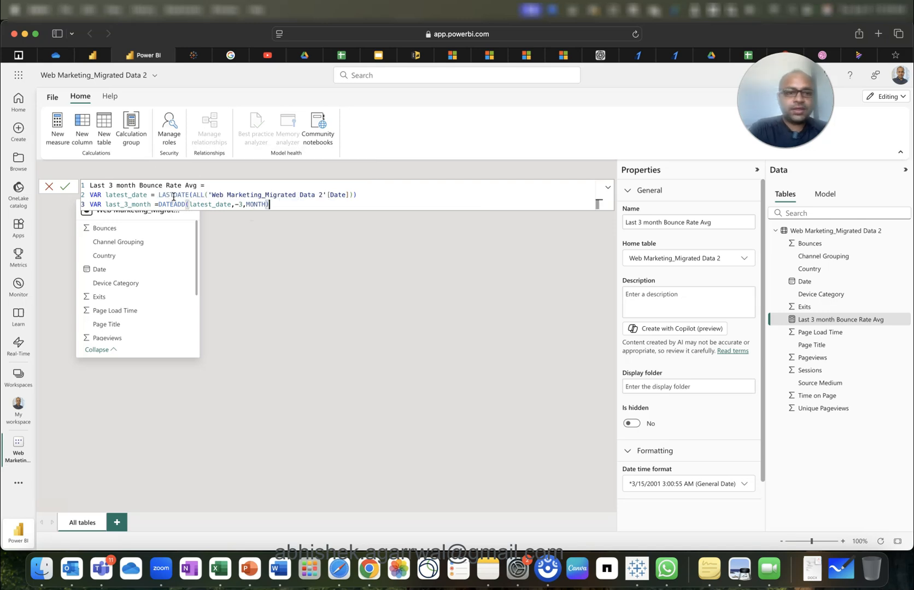
pyautogui.hotkey('shift', 'Return')
# Start the measure's RETURN line with CALCULATE(AVERAGE(Bounces)) using autocomplete.
pyautogui.write('retu')
pyautogui.press('Tab')
pyautogui.hotkey('shift', 'Return')
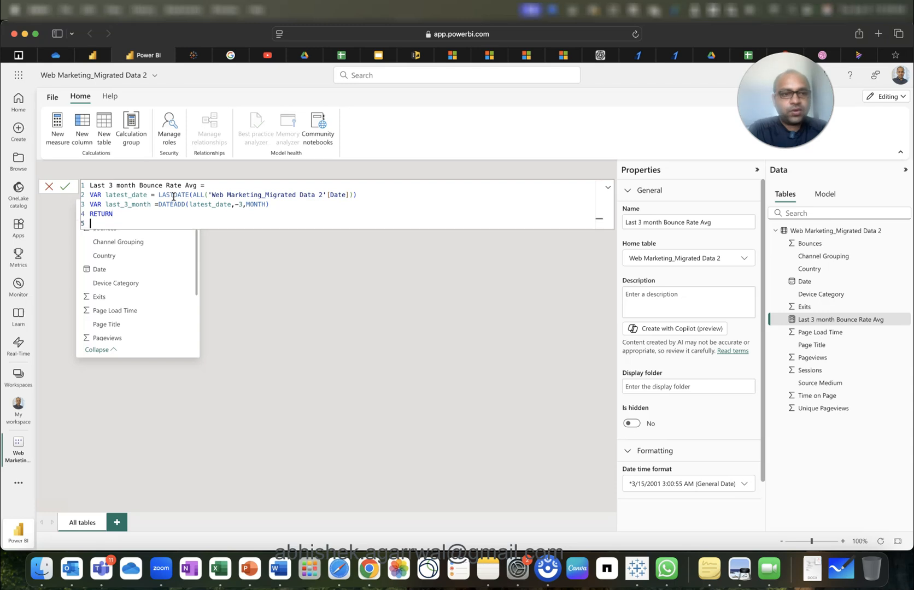
pyautogui.write('cal')
pyautogui.press('Tab')
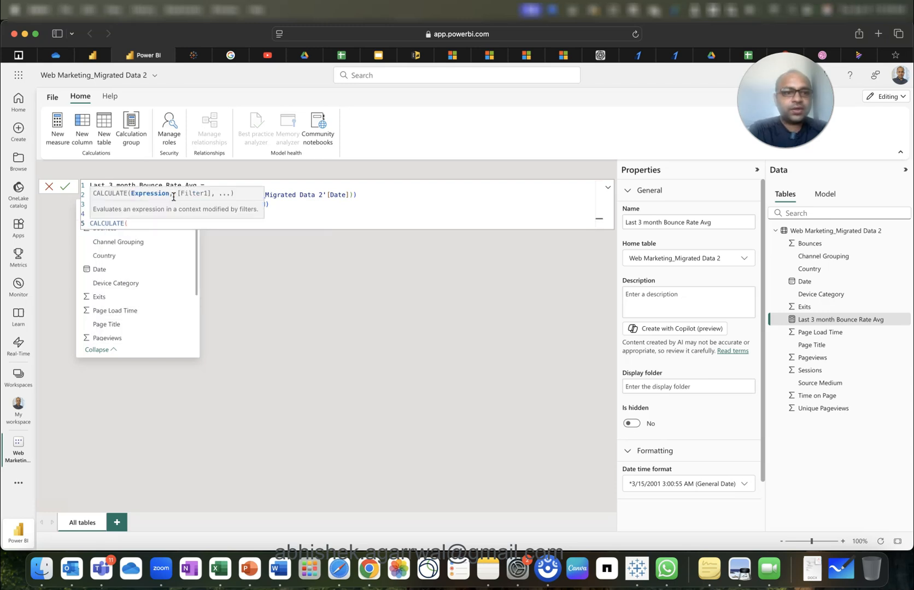
pyautogui.write('ave')
pyautogui.press('Tab')
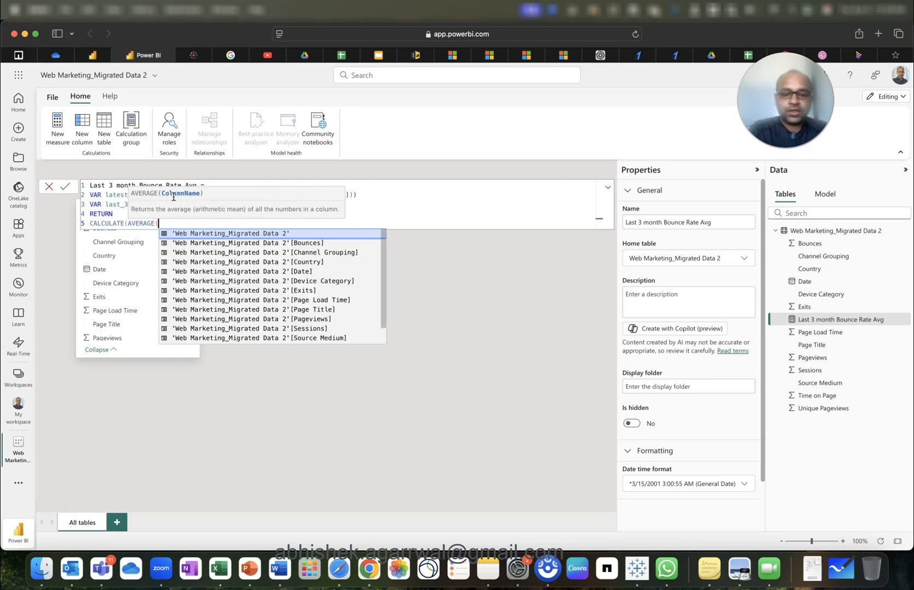
pyautogui.write('bou')
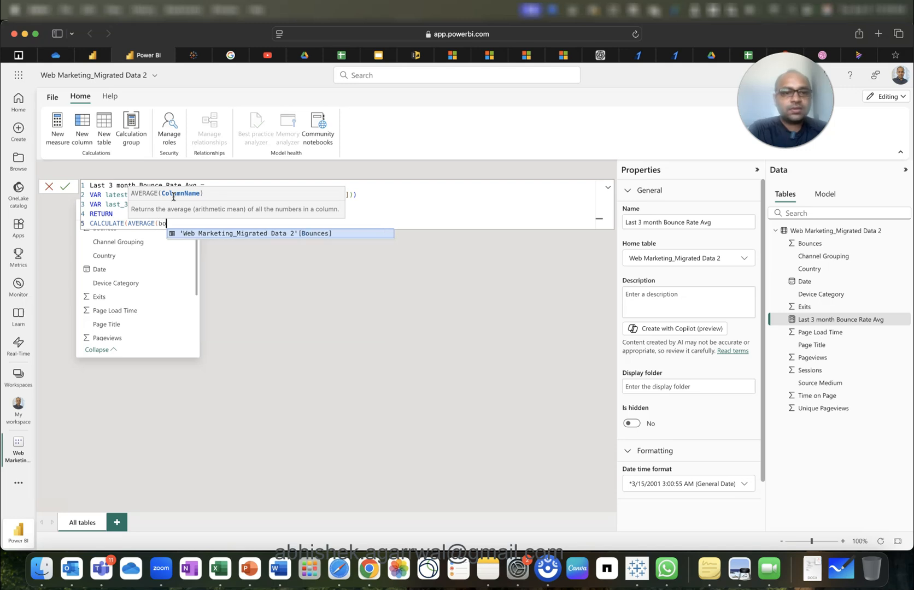
pyautogui.press('Tab')
# Filter CALCULATE to Date >= last_3_month && Date <= latest_date and close the formula.
pyautogui.write(')')
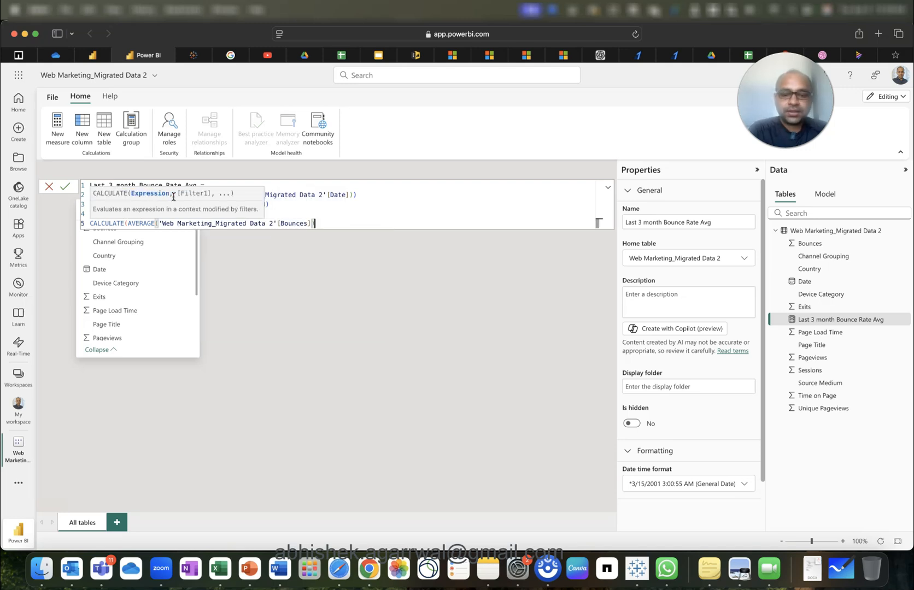
pyautogui.write(',')
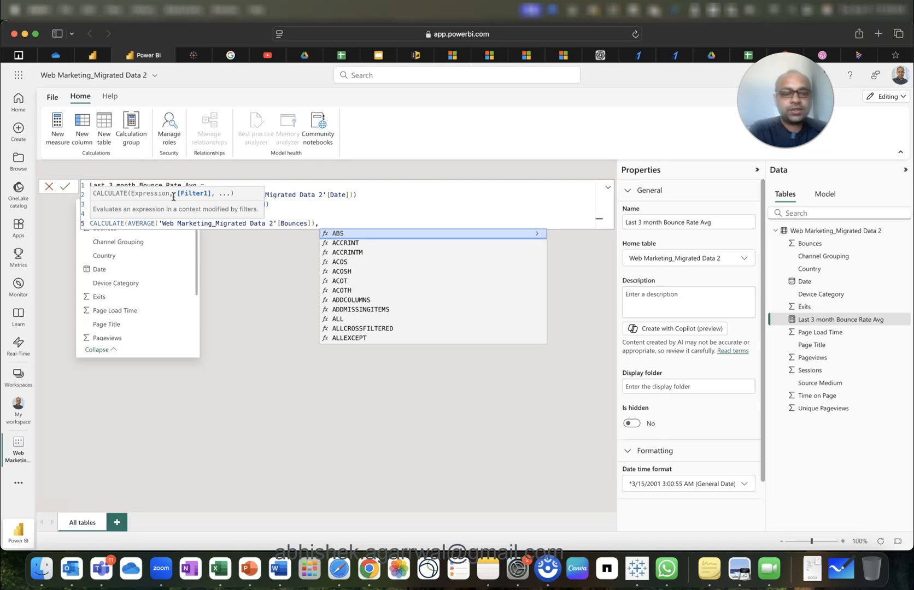
pyautogui.write('date')
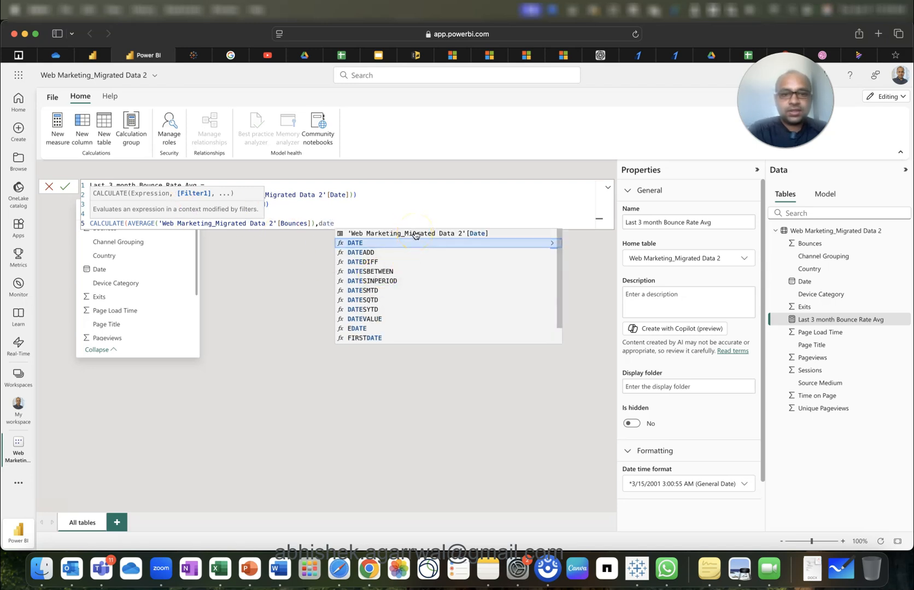
pyautogui.click(415, 234)
pyautogui.write('>=')
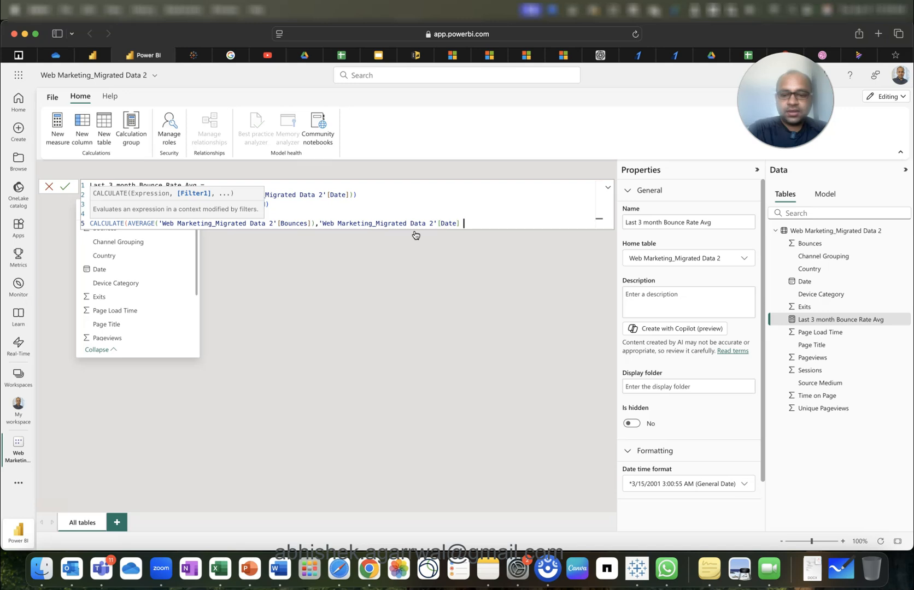
pyautogui.write(' last')
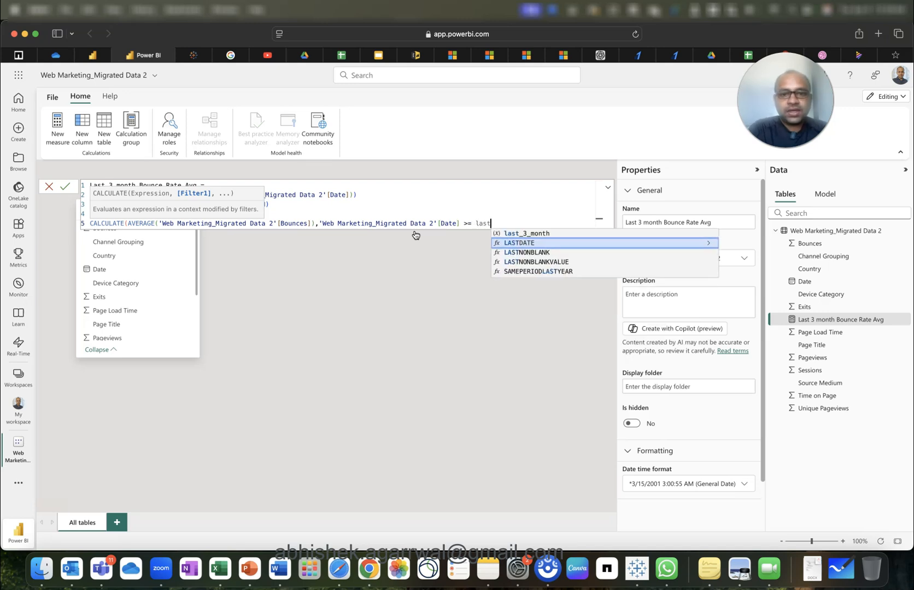
pyautogui.press('Up')
pyautogui.press('Return')
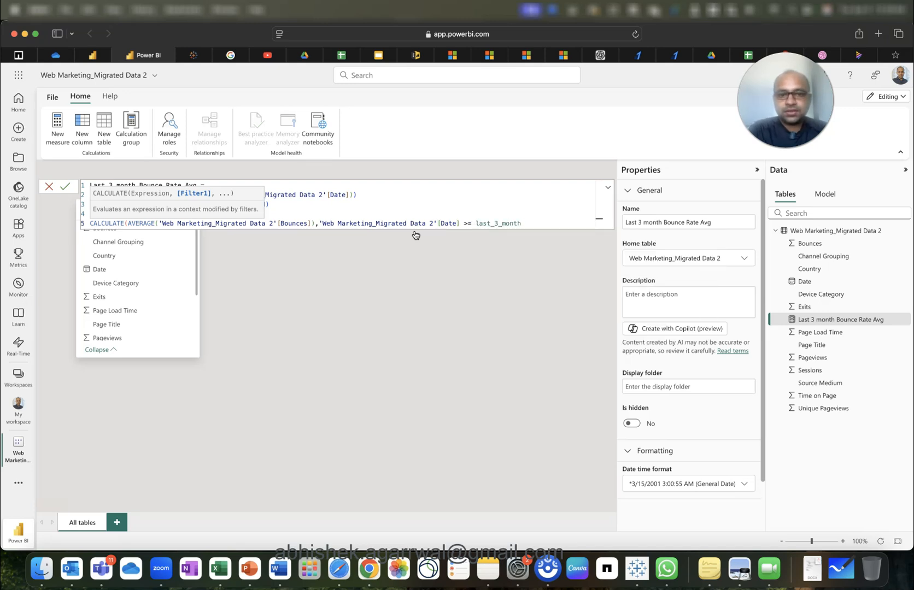
pyautogui.write('&& ')
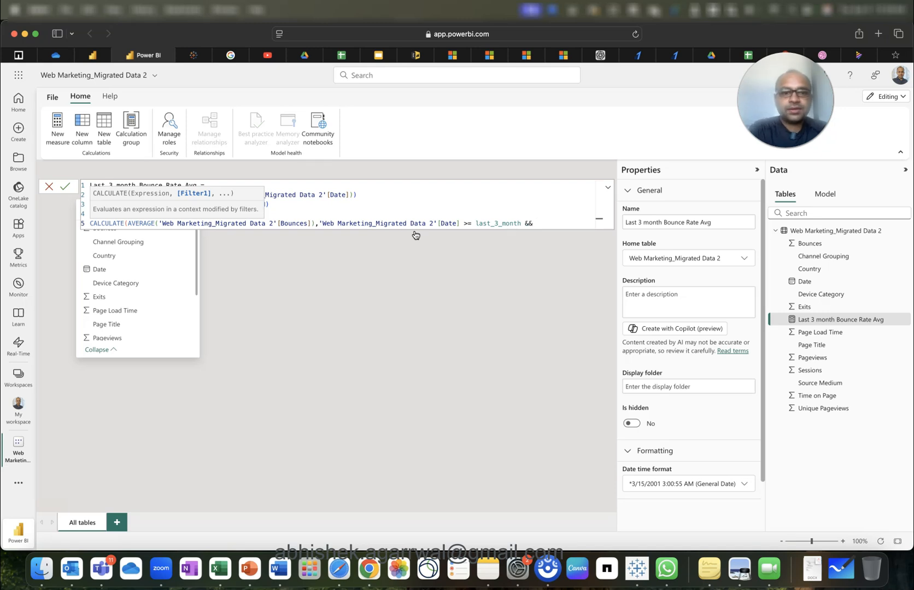
pyautogui.write('web')
pyautogui.press('Down')
pyautogui.press('Down')
pyautogui.press('Down')
pyautogui.press('Down')
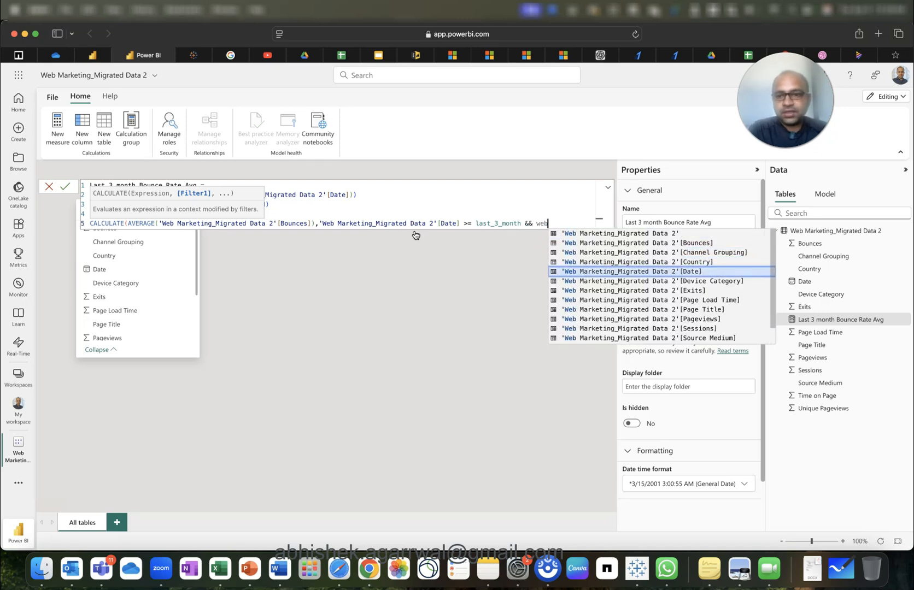
pyautogui.press('Return')
pyautogui.write('<= ')
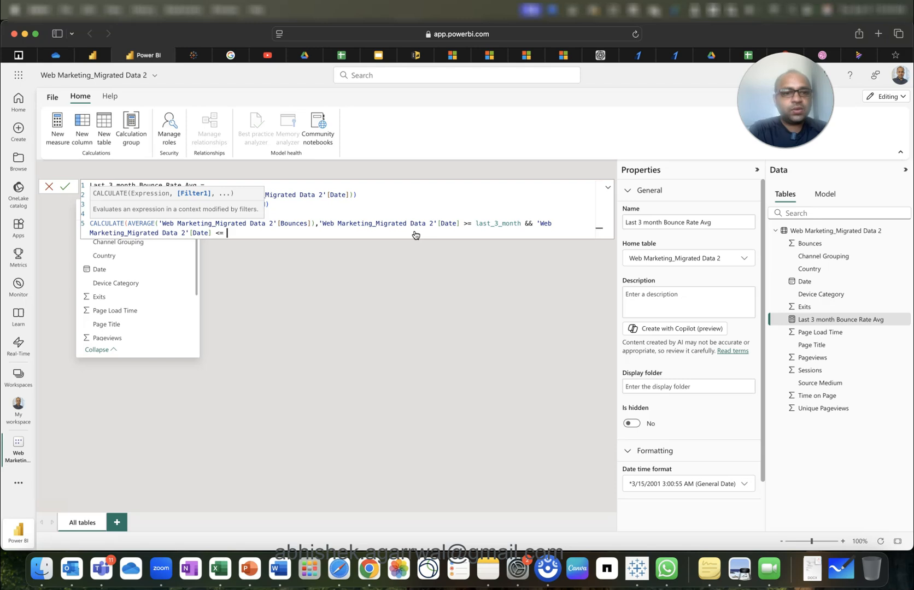
pyautogui.write('late')
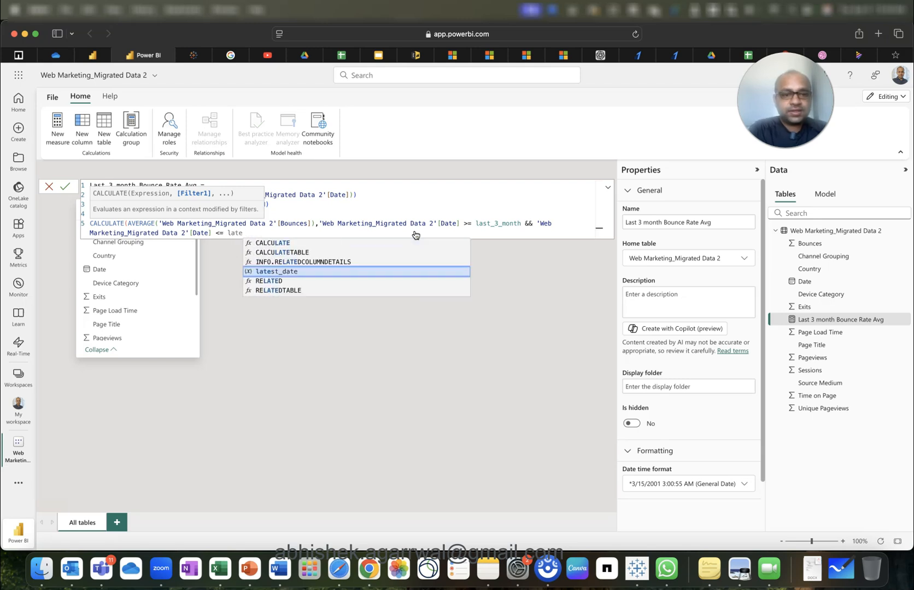
pyautogui.press('Return')
pyautogui.write(')')
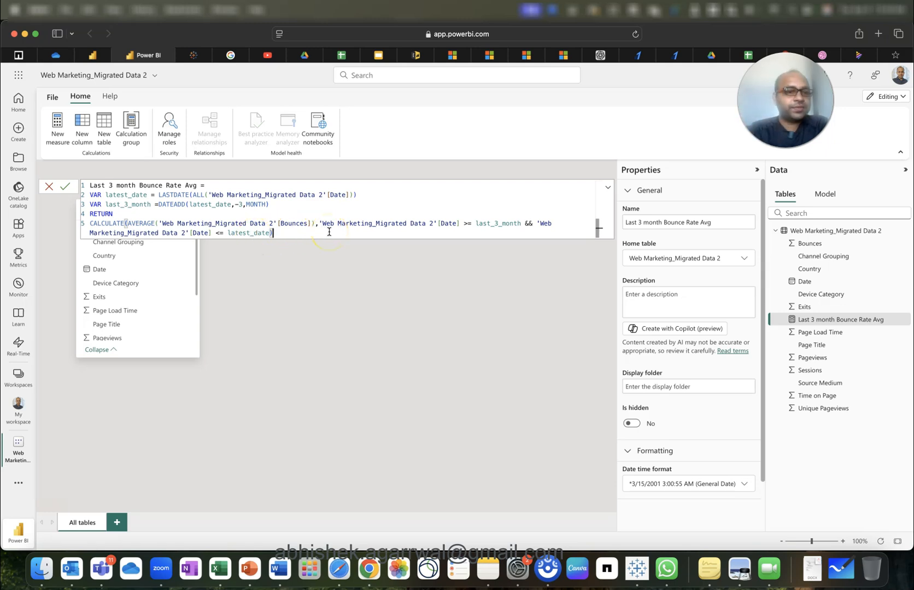
# Commit the Last 3 month Bounce Rate Avg measure and review the fields in the Data pane.
pyautogui.click(66, 187)
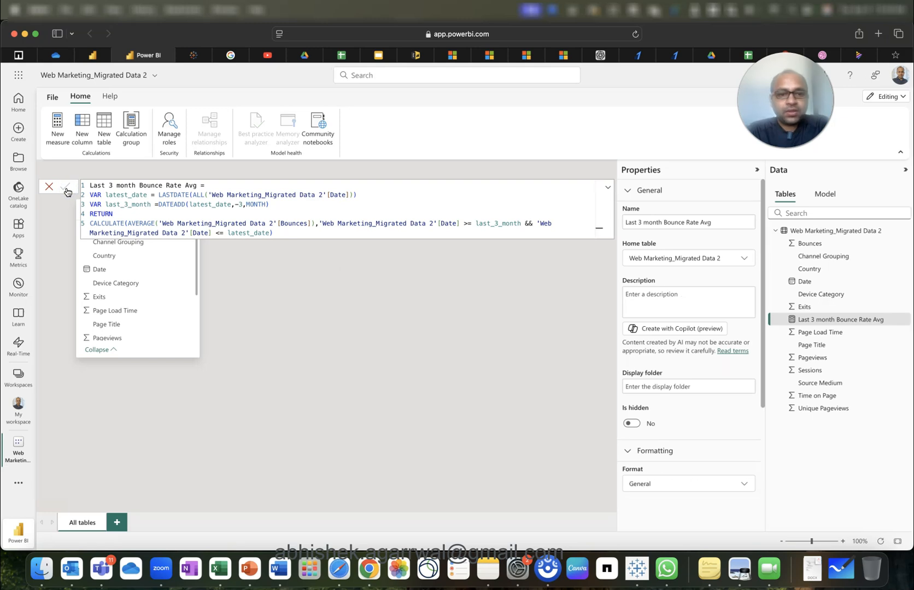
pyautogui.click(164, 189)
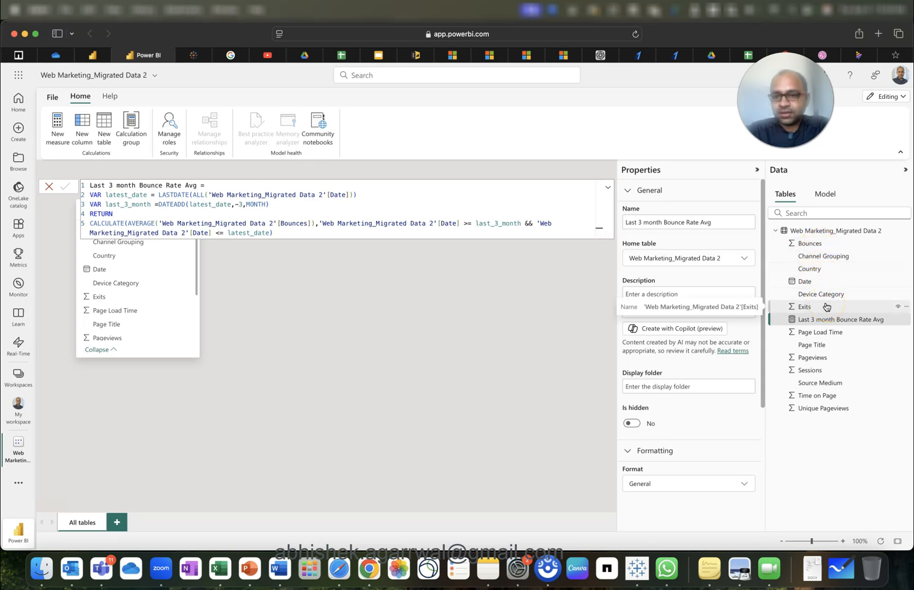
pyautogui.click(823, 371)
pyautogui.click(826, 397)
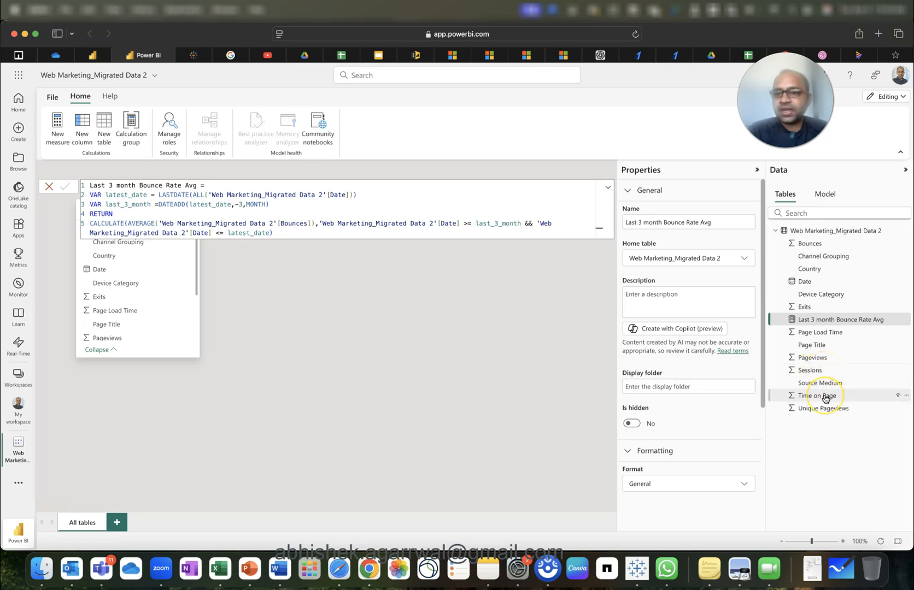
pyautogui.click(821, 411)
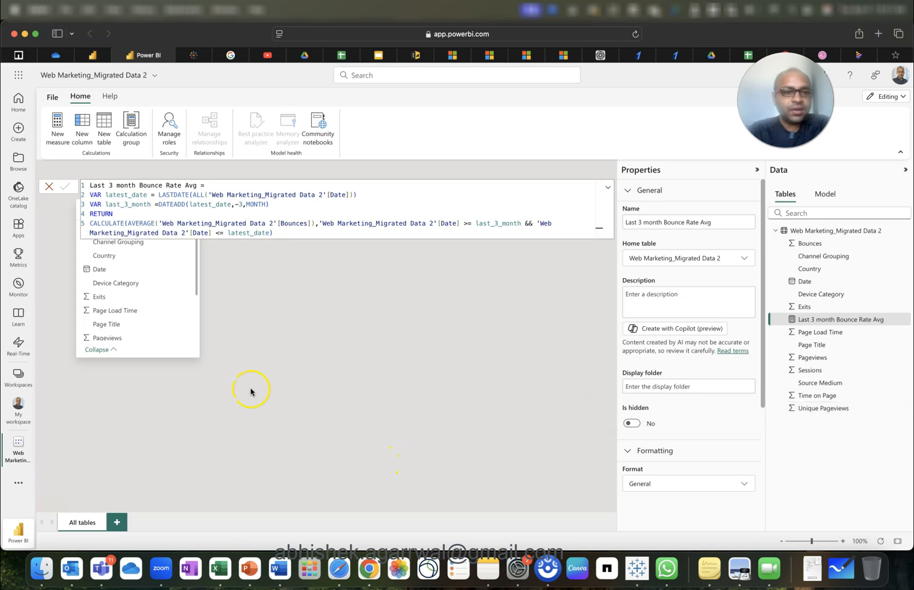
# On report Page 1, set Last 3 month Bounce Rate Avg as the Average of Bounces KPI's target.
pyautogui.click(360, 324)
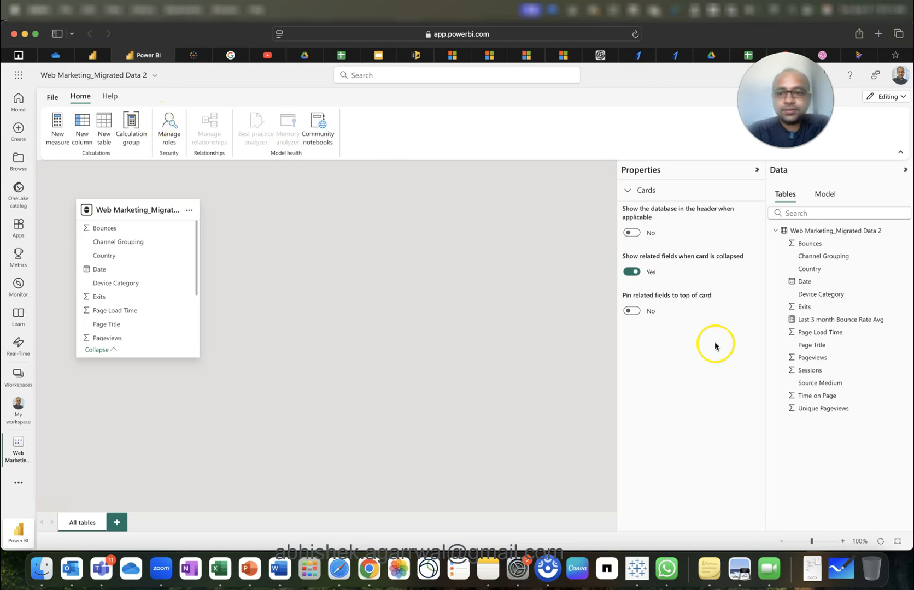
pyautogui.click(94, 55)
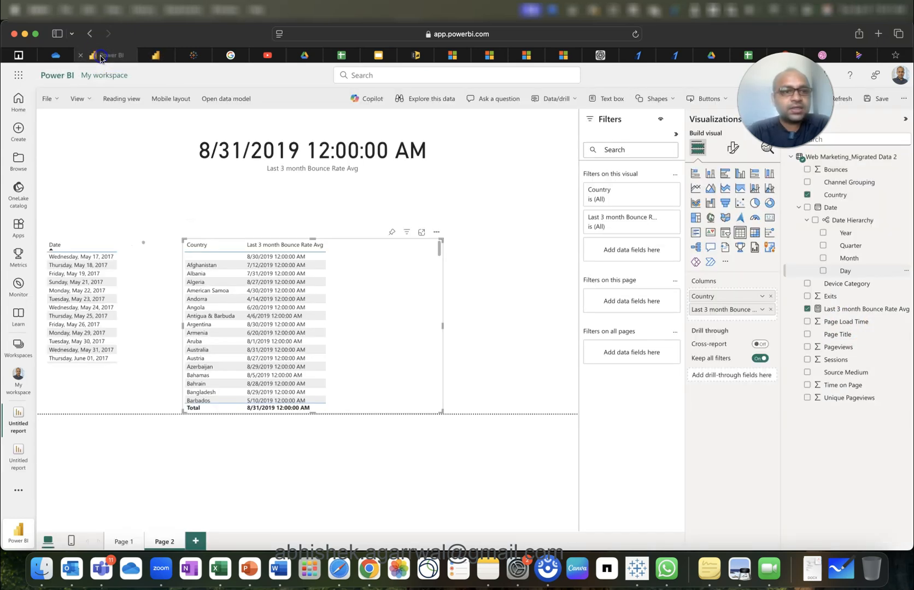
pyautogui.click(123, 541)
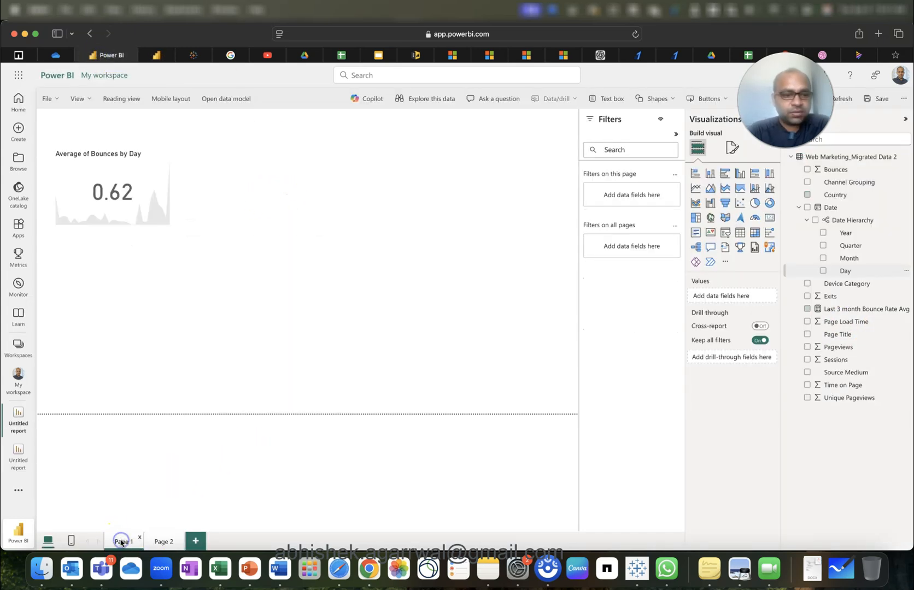
pyautogui.click(135, 186)
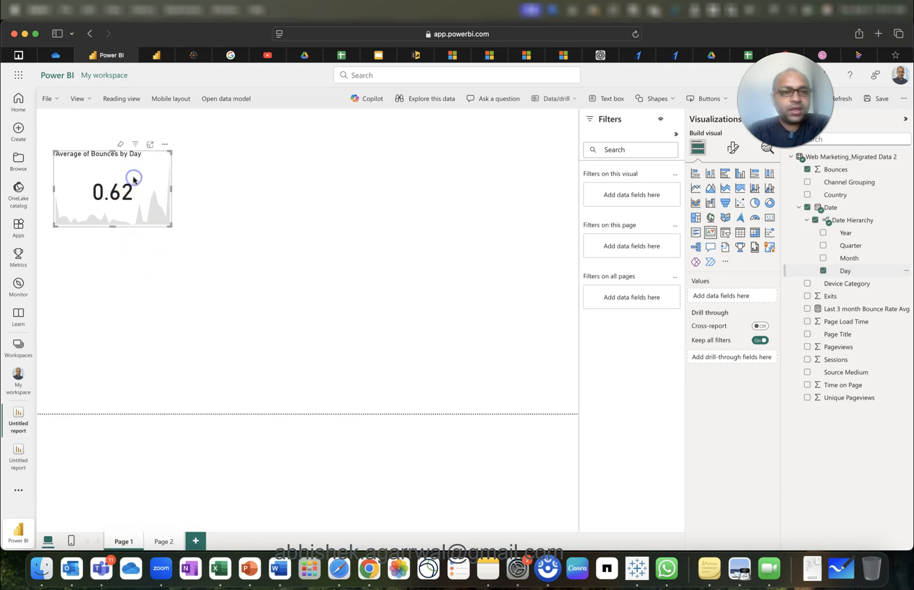
pyautogui.moveTo(863, 307); pyautogui.dragTo(736, 373)
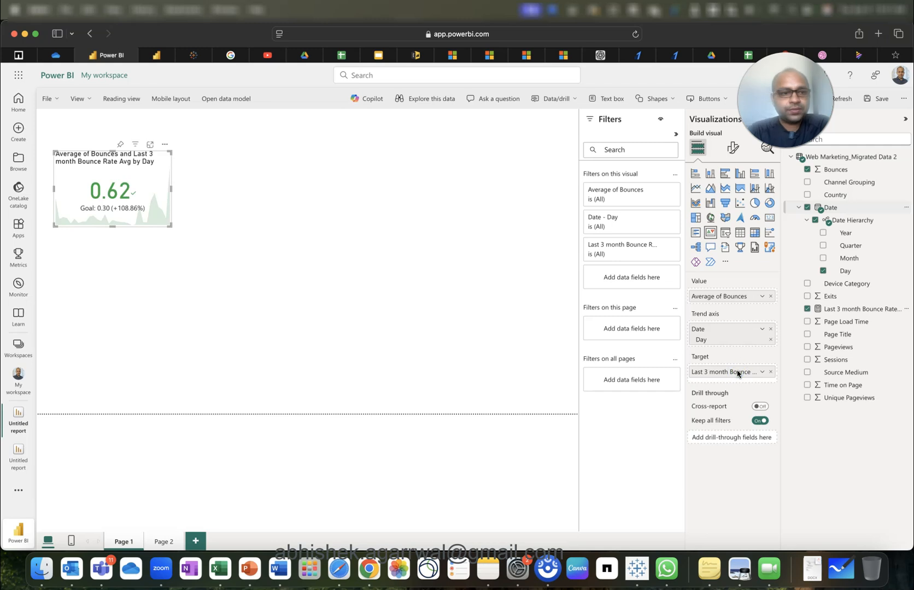
pyautogui.click(99, 213)
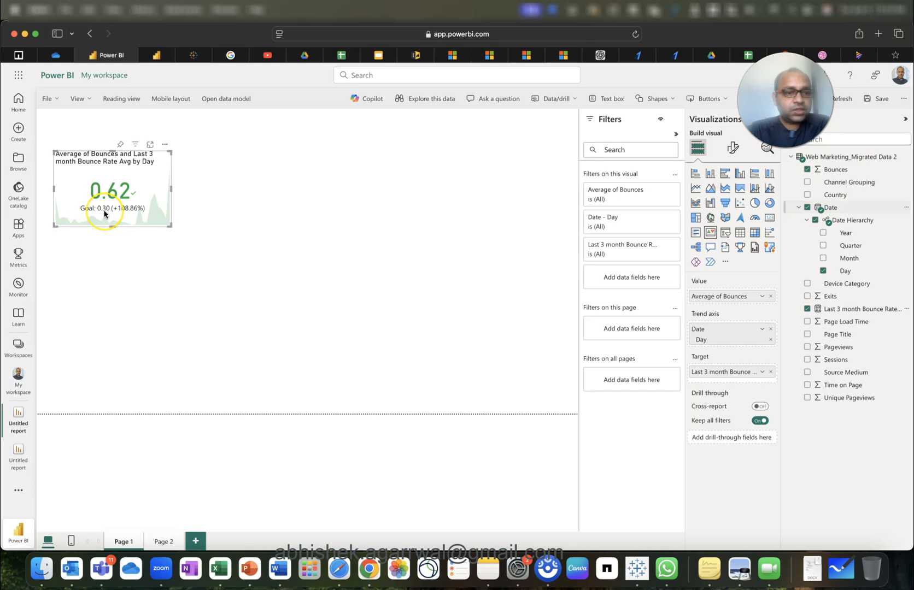
pyautogui.click(109, 199)
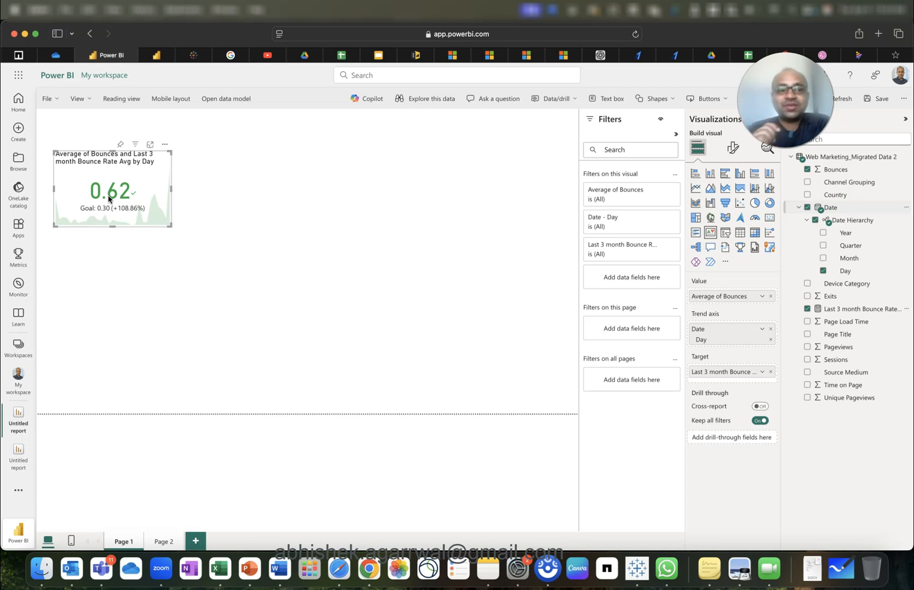
# Change the KPI card's target label text from 'Goal' to '3 Month Avg'.
pyautogui.click(144, 224)
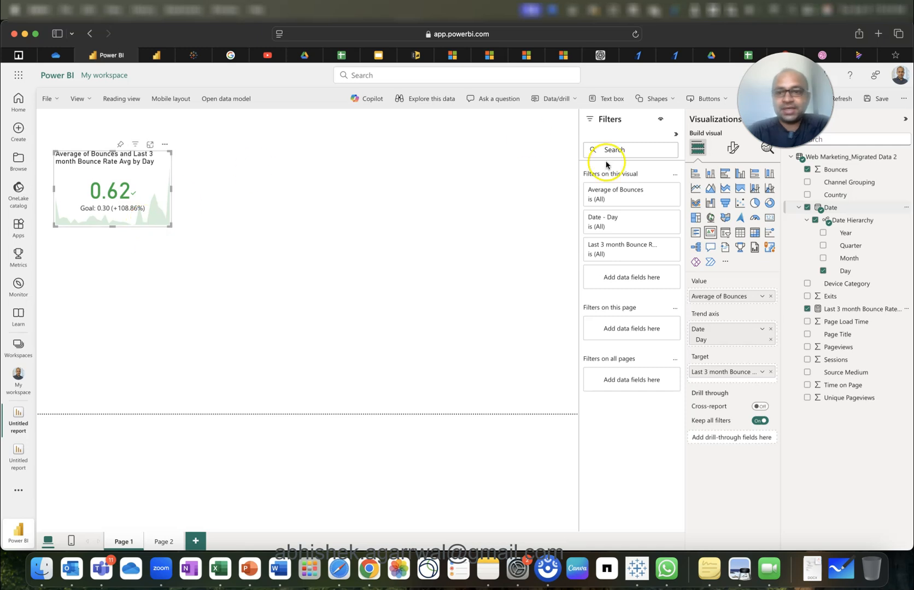
pyautogui.click(732, 147)
pyautogui.click(717, 330)
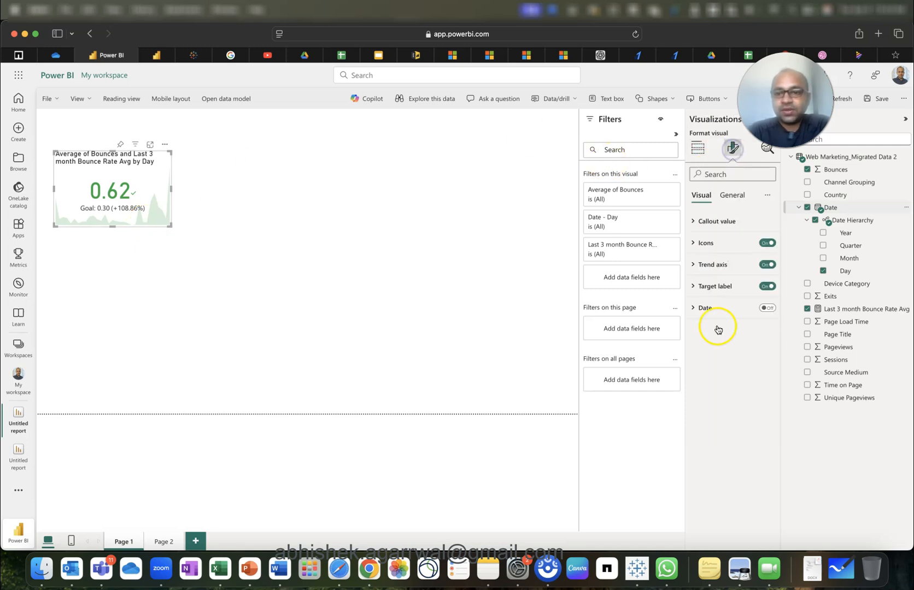
pyautogui.click(714, 288)
pyautogui.doubleClick(717, 409)
pyautogui.write('La')
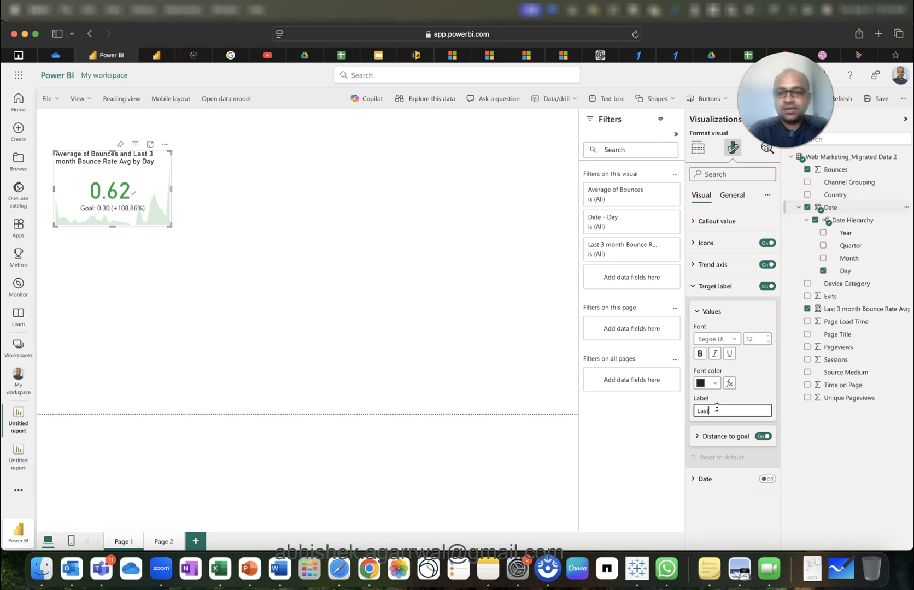
pyautogui.write('st')
pyautogui.press('BackSpace')
pyautogui.press('BackSpace')
pyautogui.press('BackSpace')
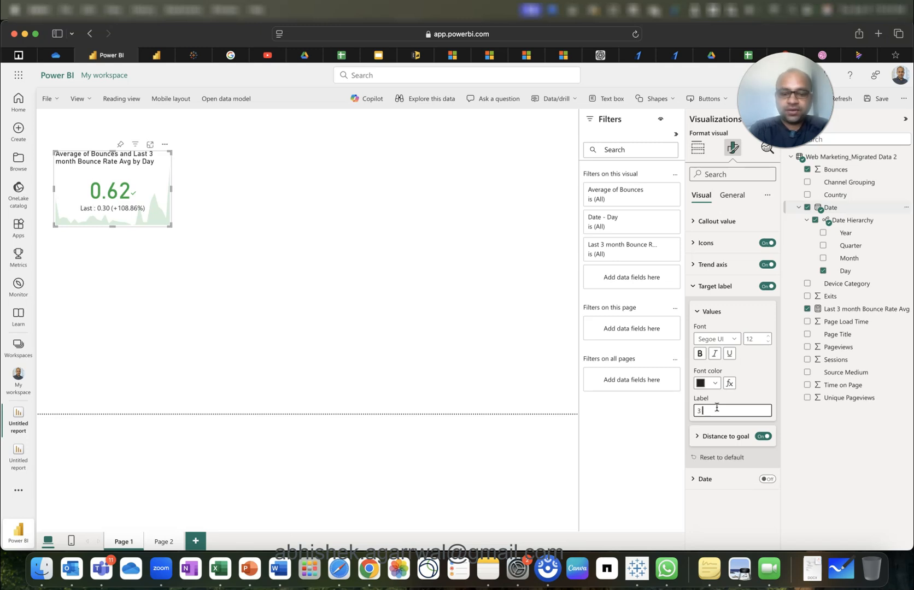
pyautogui.write('3 Month a')
pyautogui.press('BackSpace')
pyautogui.write('Av')
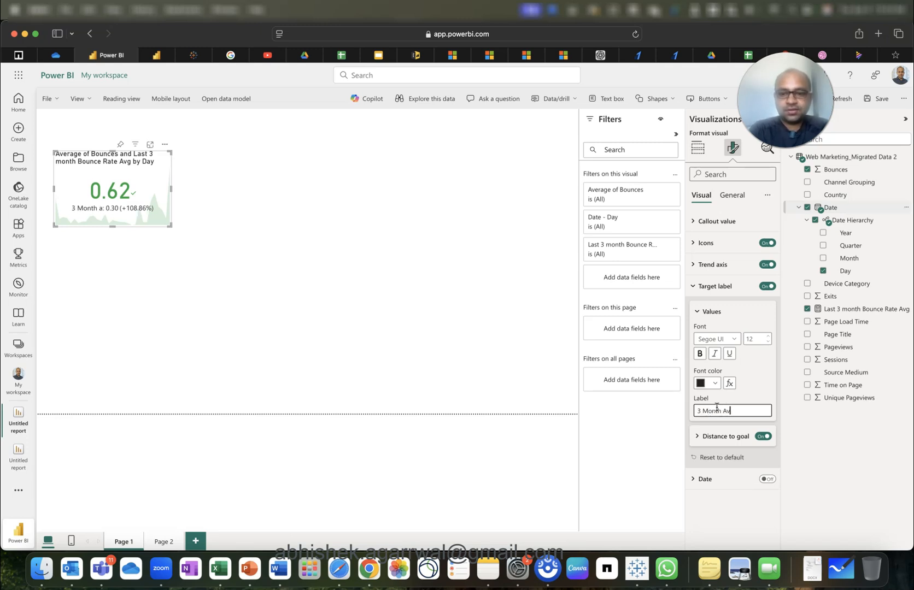
pyautogui.press('Tab')
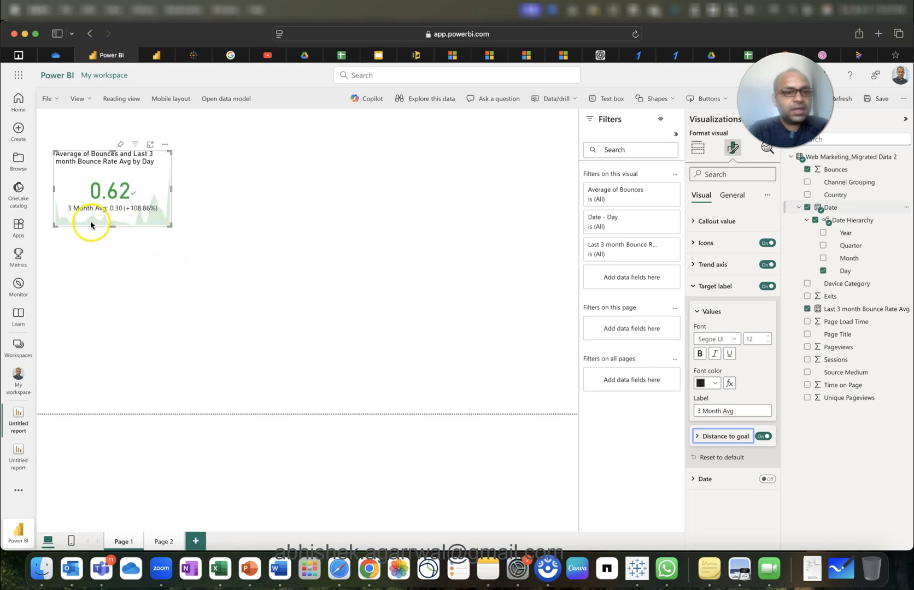
pyautogui.click(154, 282)
pyautogui.click(154, 184)
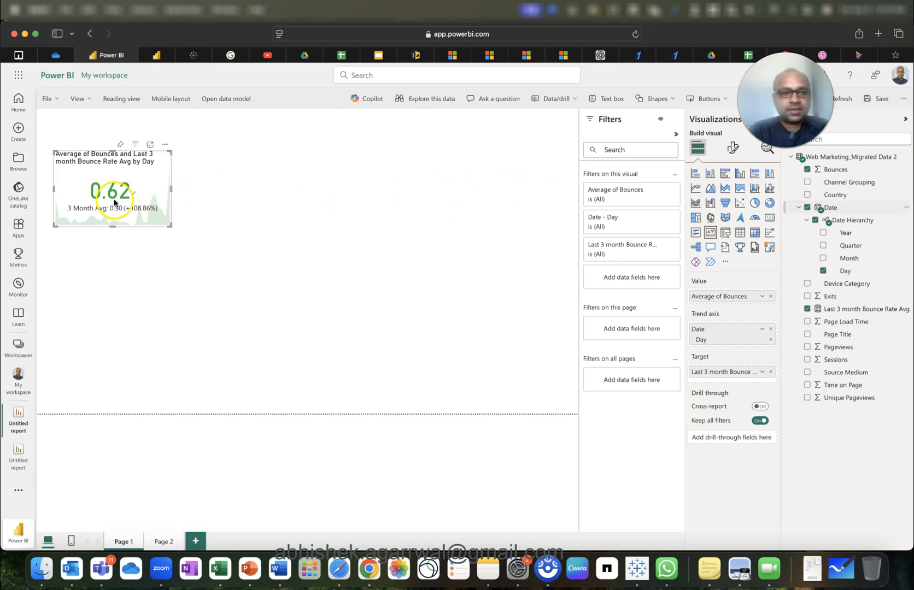
# Paste two copies of the KPI card and line them up to the right of the original.
pyautogui.hotkey('ctrl', 'c')
pyautogui.hotkey('ctrl', 'v')
pyautogui.moveTo(123, 183); pyautogui.dragTo(364, 185)
pyautogui.hotkey('ctrl', 'v')
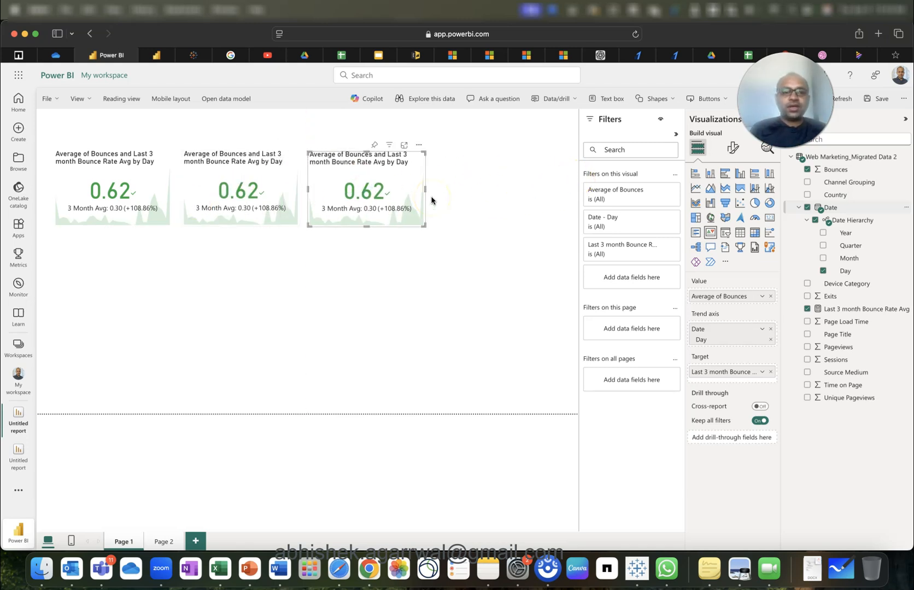
pyautogui.click(131, 181)
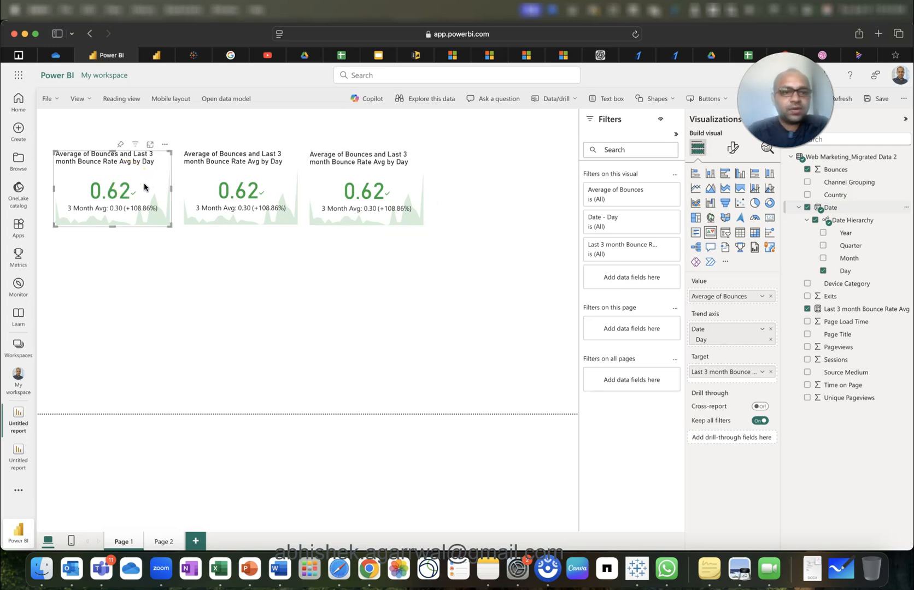
pyautogui.click(732, 148)
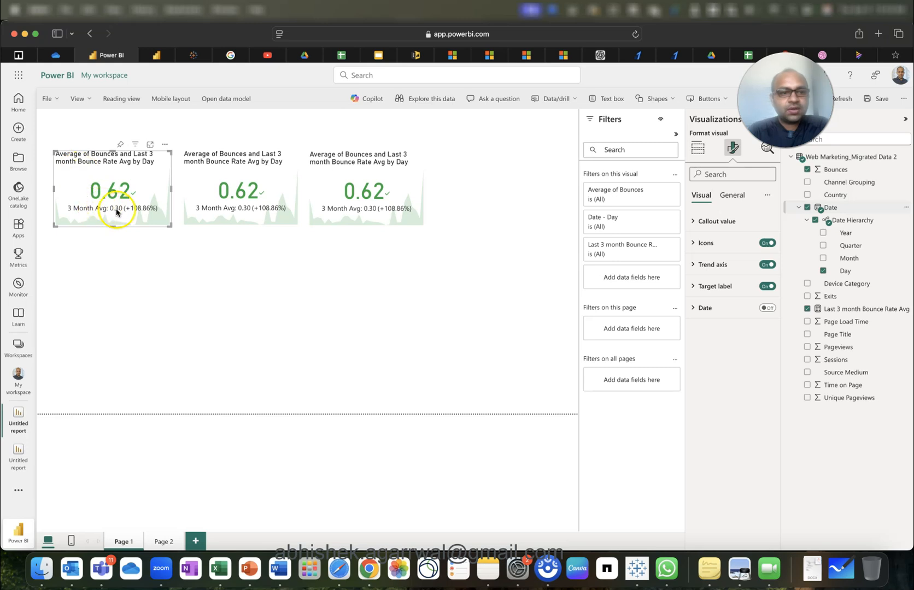
# Set the first KPI card's trend axis direction to 'Low is good'.
pyautogui.click(723, 287)
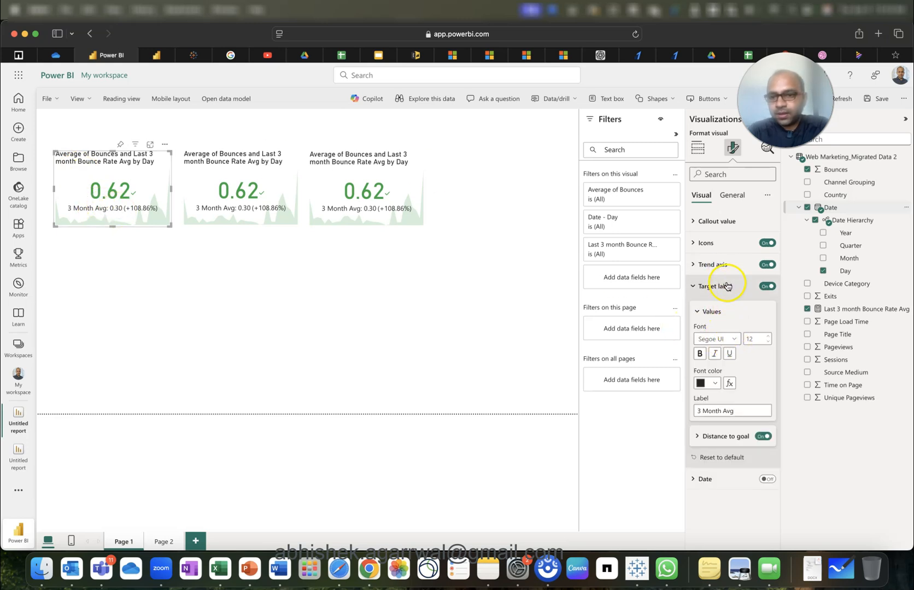
pyautogui.click(725, 285)
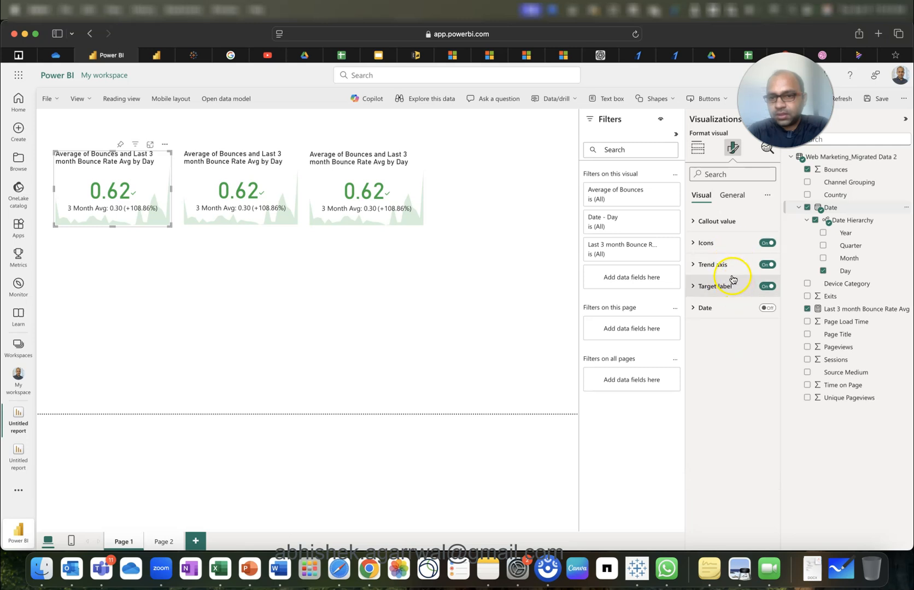
pyautogui.click(727, 223)
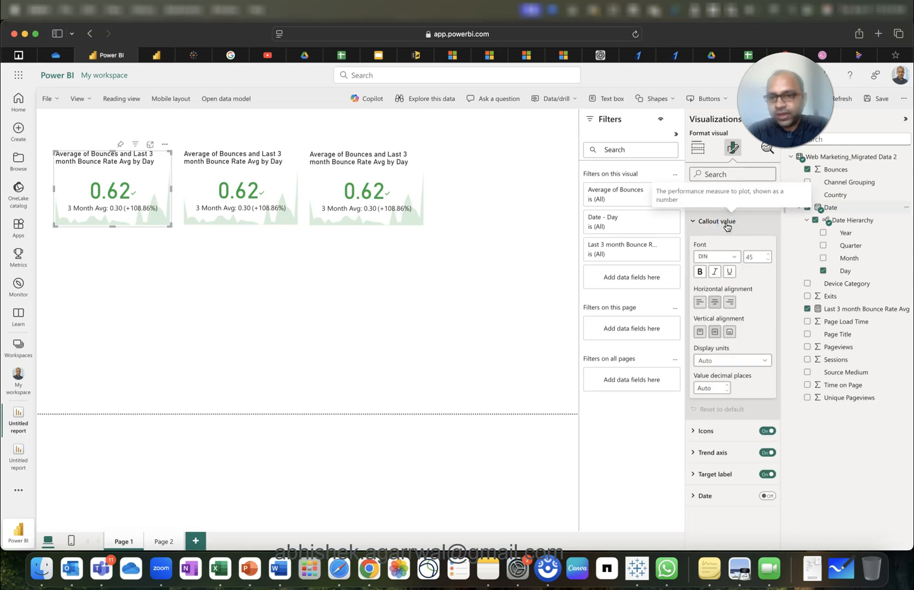
pyautogui.click(726, 225)
pyautogui.click(727, 286)
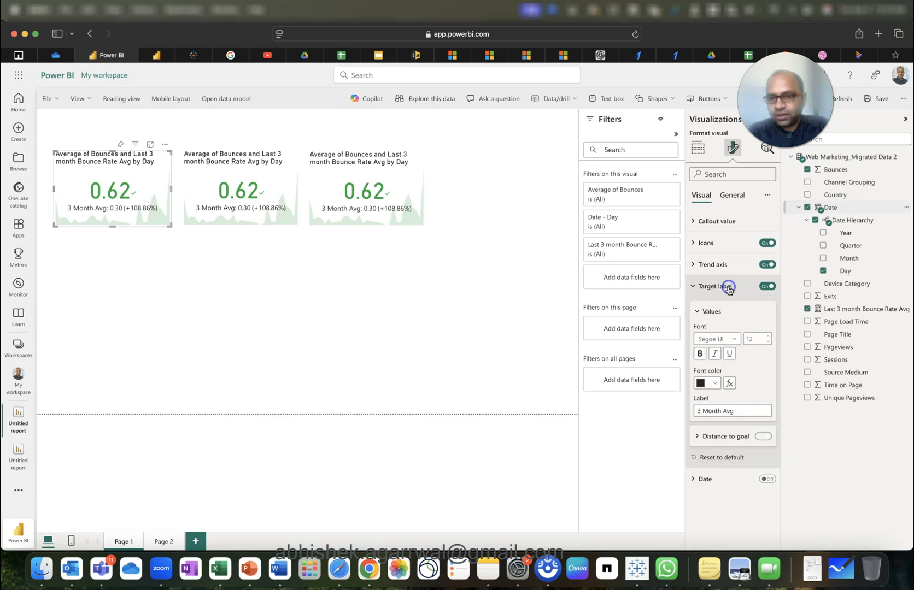
pyautogui.click(719, 437)
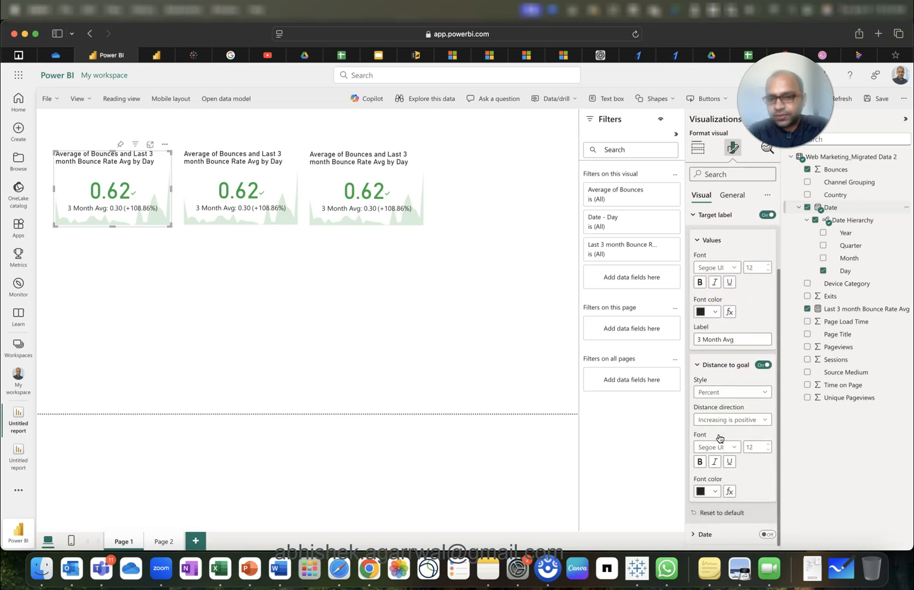
pyautogui.scroll(2, 719, 437)
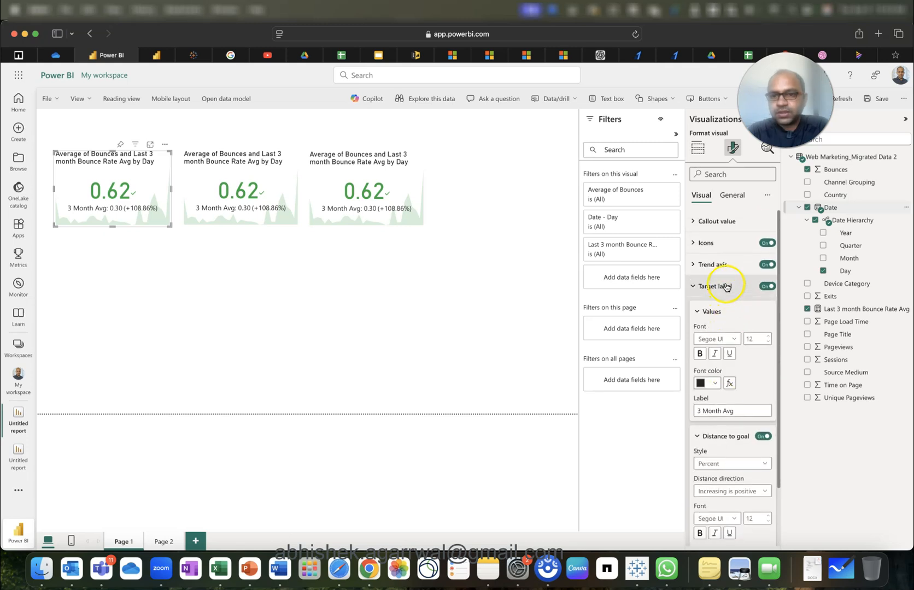
pyautogui.click(723, 265)
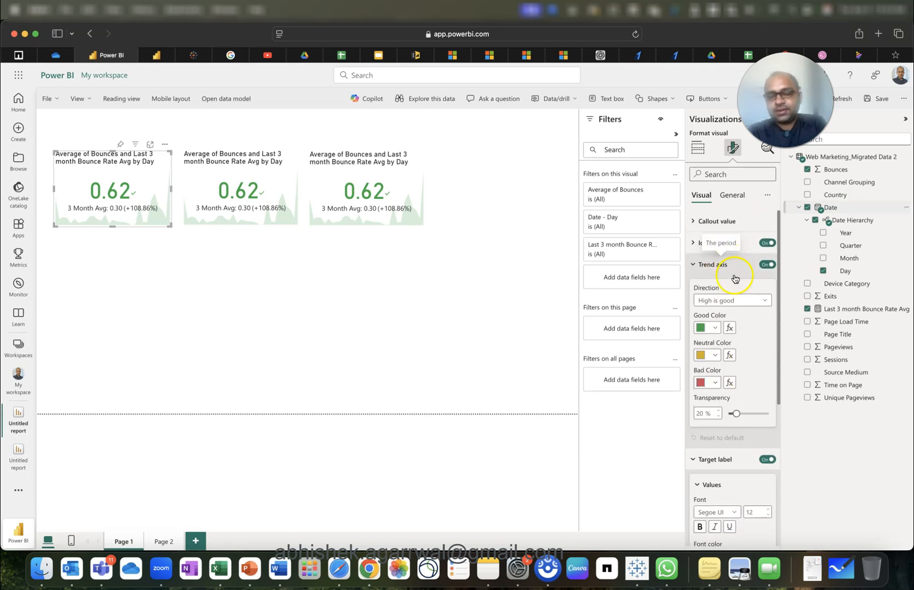
pyautogui.click(742, 301)
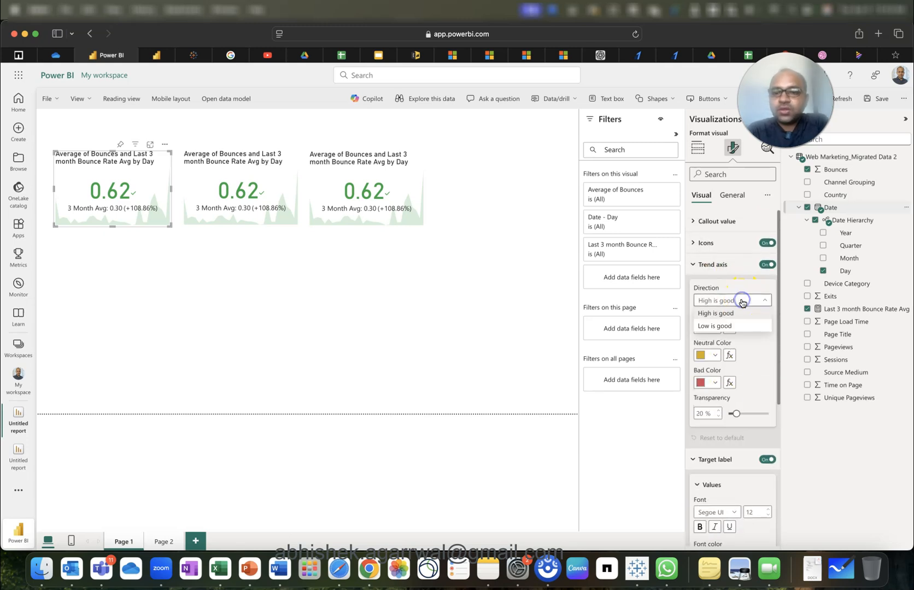
pyautogui.click(727, 327)
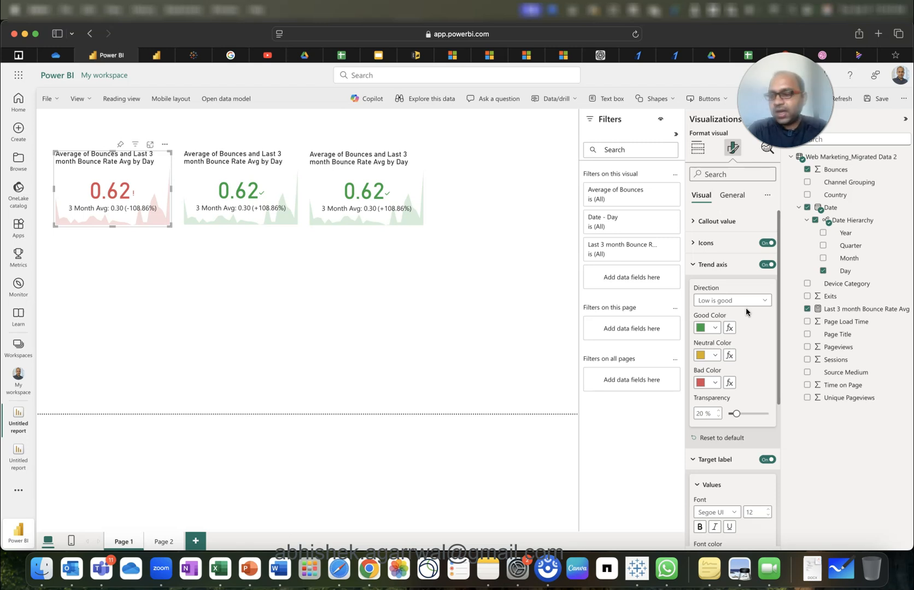
pyautogui.click(495, 305)
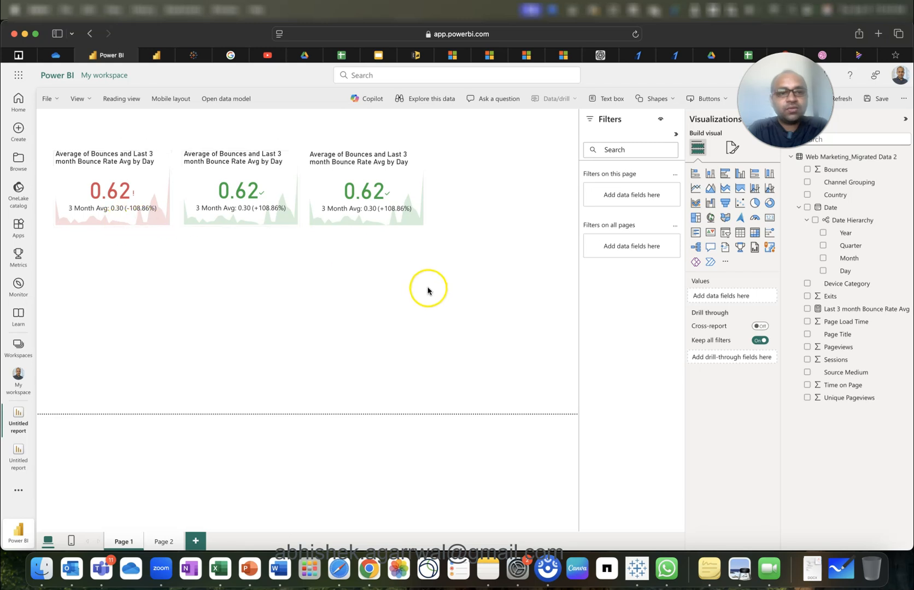
# Add a Tile-style slicer on the Year field, shrunk to one row at the top-left.
pyautogui.click(724, 232)
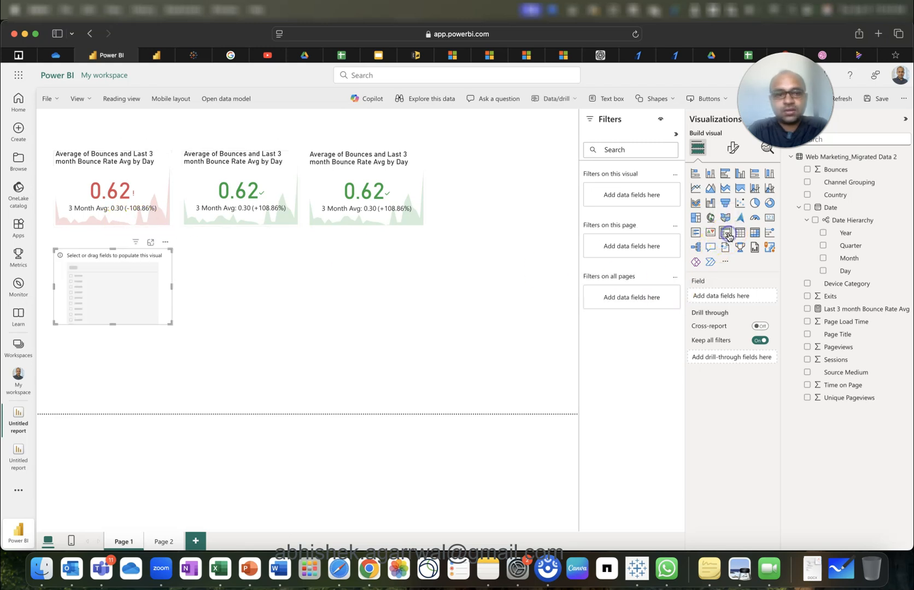
pyautogui.moveTo(138, 297); pyautogui.dragTo(344, 309)
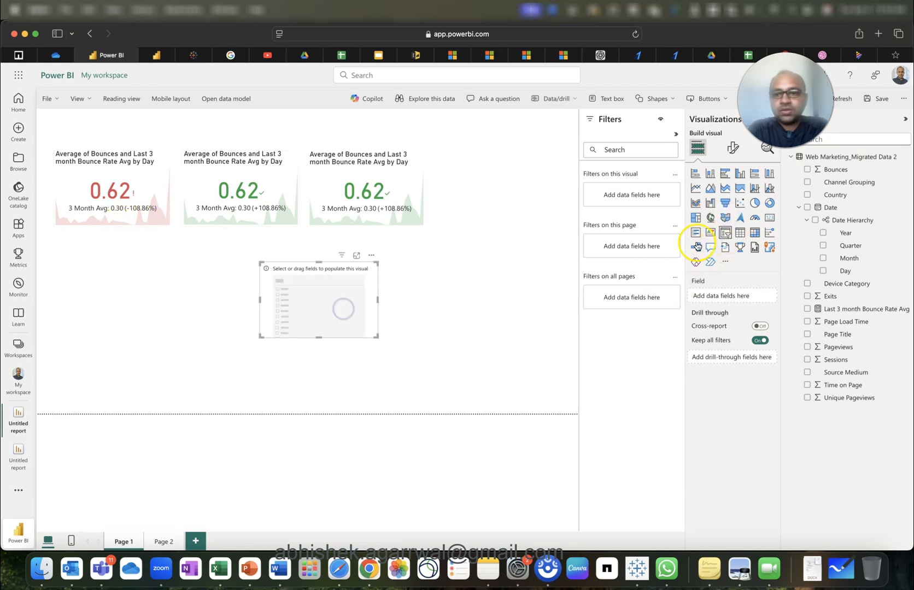
pyautogui.click(822, 233)
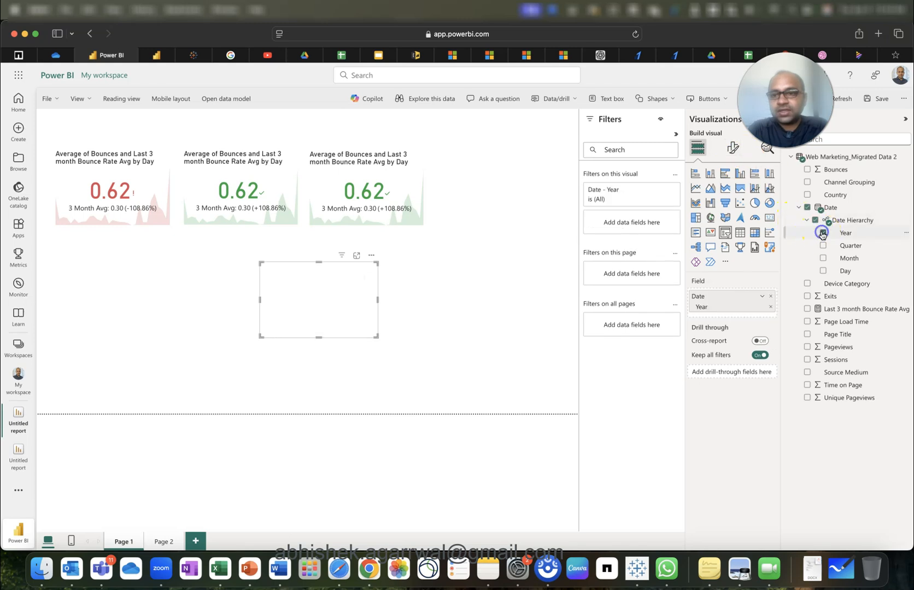
pyautogui.click(732, 148)
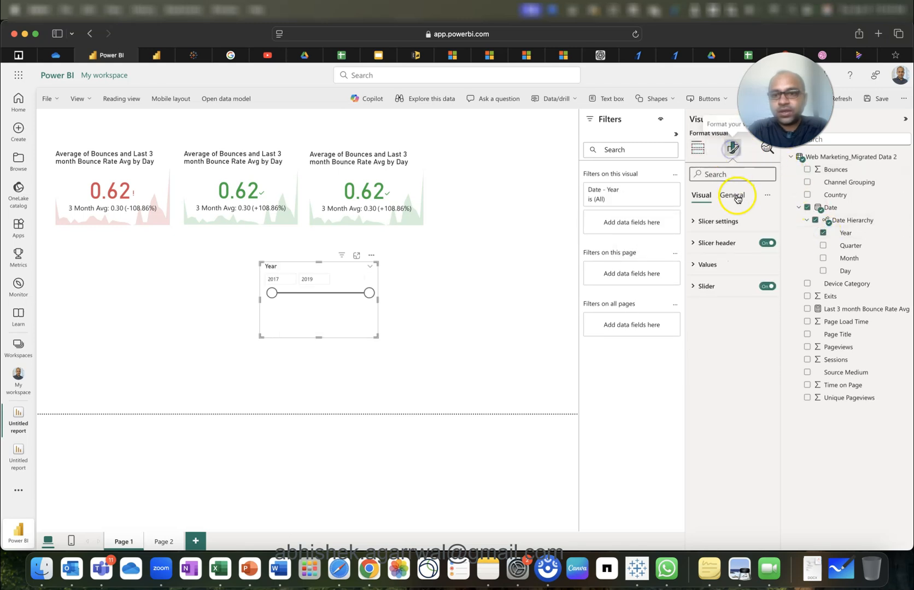
pyautogui.click(735, 222)
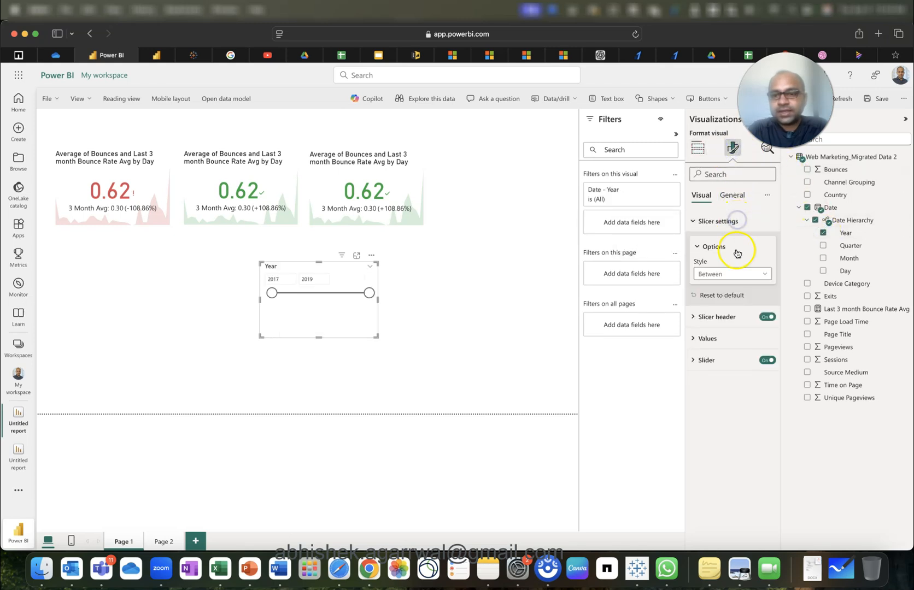
pyautogui.click(737, 279)
pyautogui.click(736, 301)
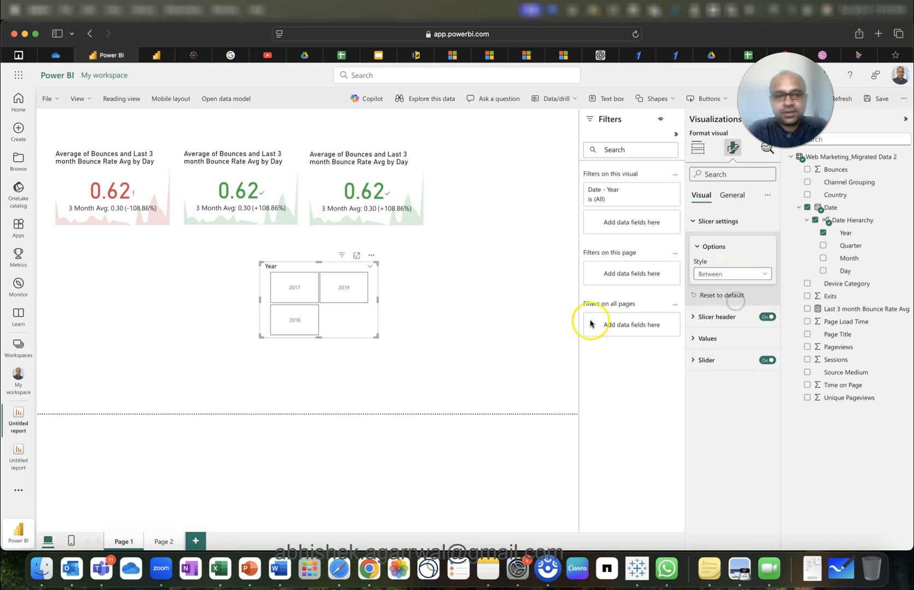
pyautogui.moveTo(320, 335); pyautogui.dragTo(141, 137)
# Turn a copy of the Year slicer into a Quarter tile slicer placed beside it.
pyautogui.click(286, 312)
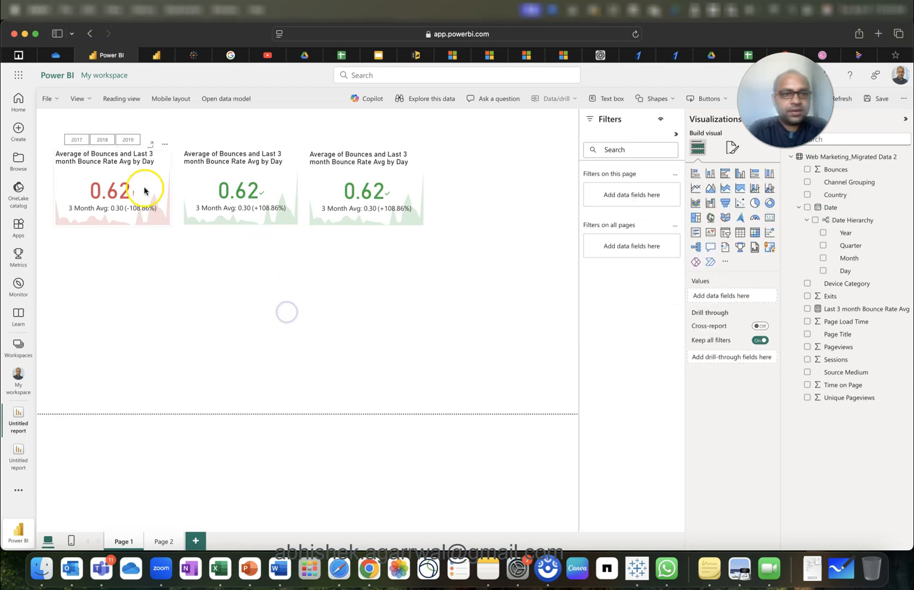
pyautogui.click(144, 141)
pyautogui.moveTo(144, 141); pyautogui.dragTo(239, 141)
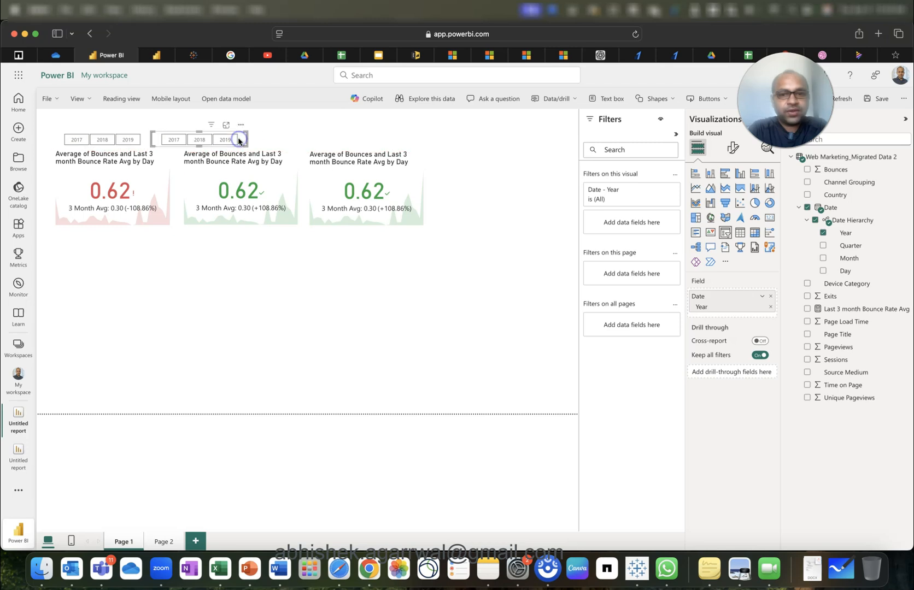
pyautogui.click(822, 232)
pyautogui.click(823, 246)
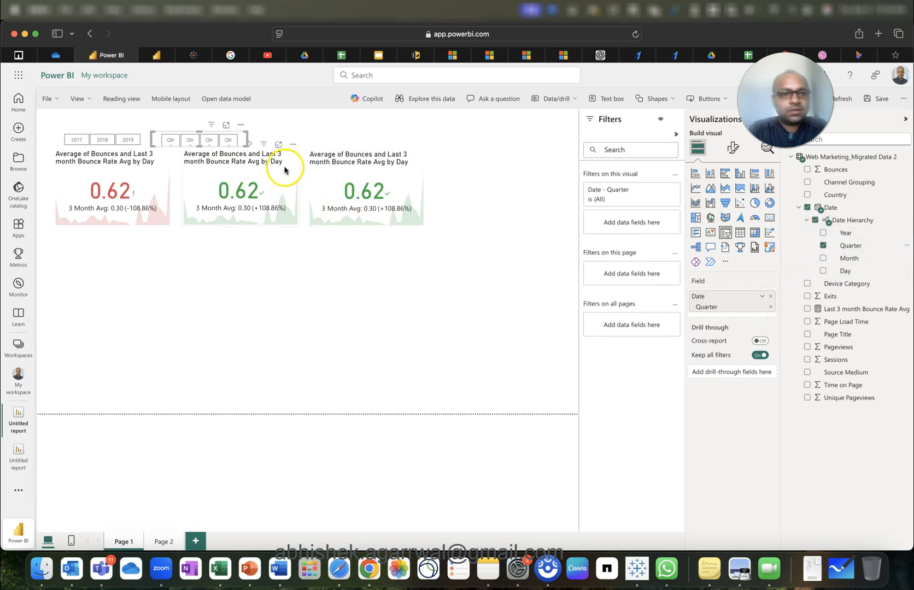
pyautogui.moveTo(246, 138); pyautogui.dragTo(254, 138)
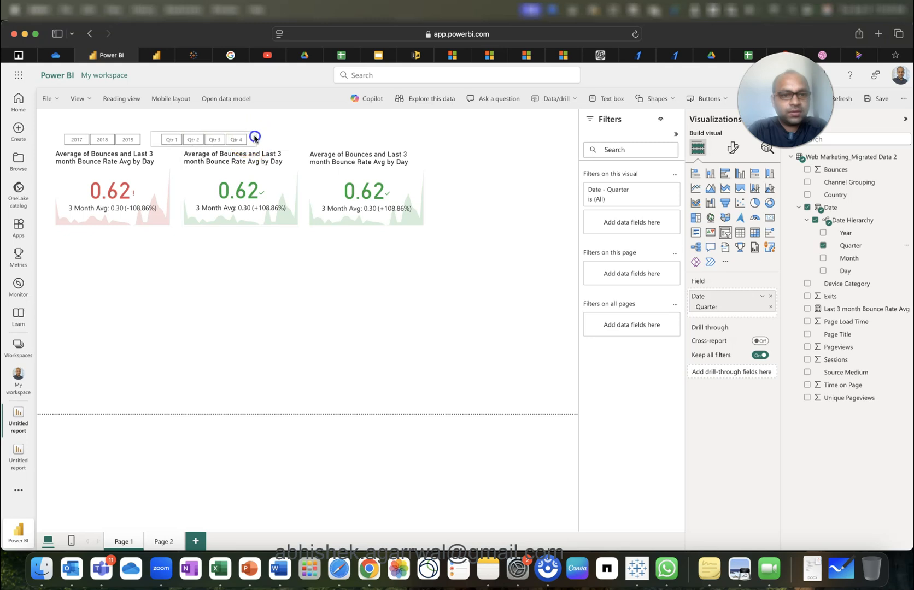
# Duplicate the Quarter slicer as a Month slicer, align all three, then open the semantic model.
pyautogui.press('super+c')
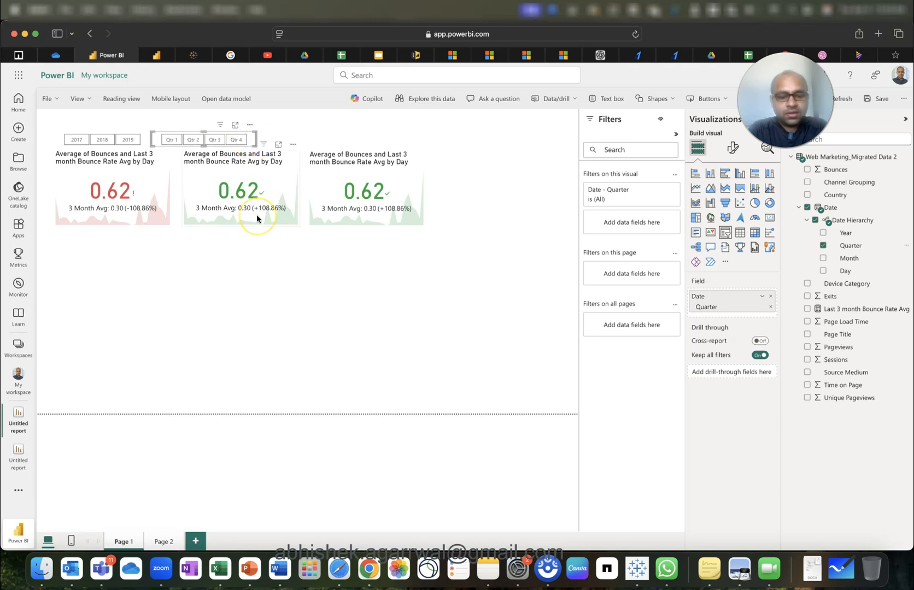
pyautogui.press('super+v')
pyautogui.moveTo(254, 148); pyautogui.dragTo(356, 145)
pyautogui.click(823, 245)
pyautogui.click(823, 258)
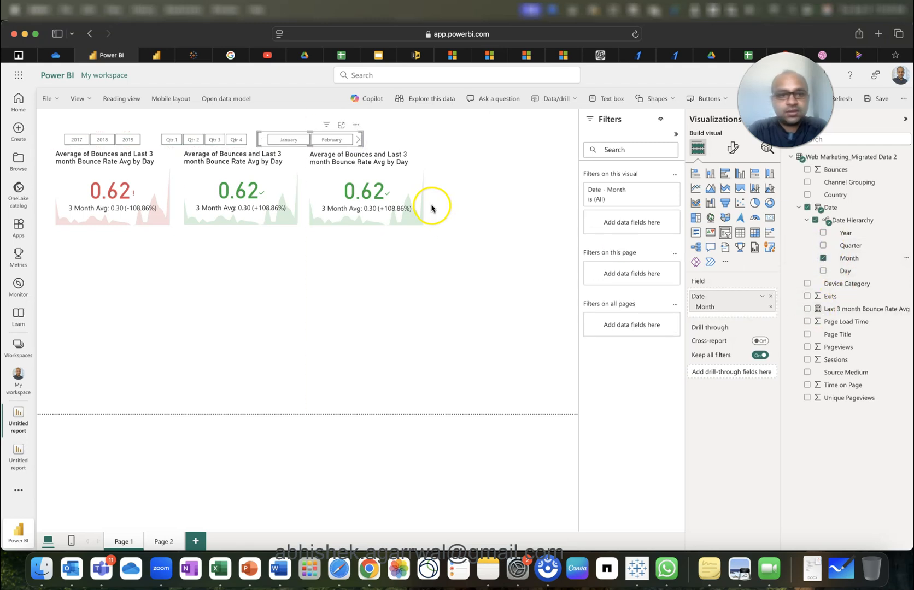
pyautogui.moveTo(363, 138); pyautogui.dragTo(572, 138)
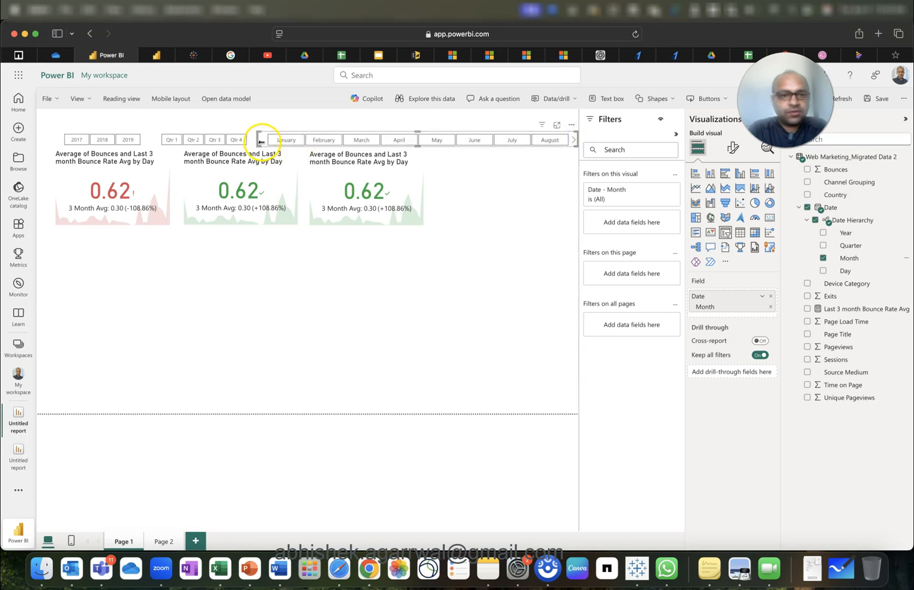
pyautogui.moveTo(258, 140); pyautogui.dragTo(250, 142)
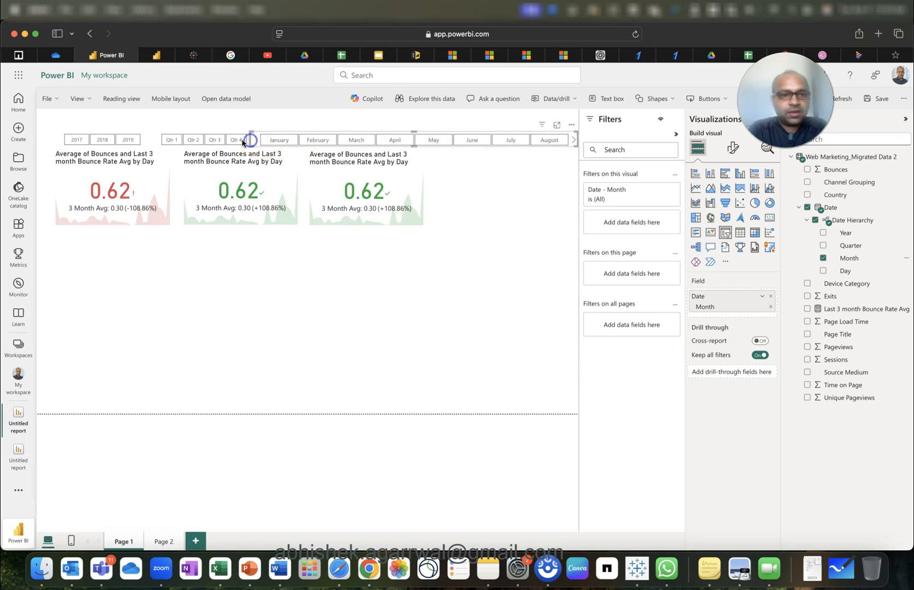
pyautogui.moveTo(158, 138); pyautogui.dragTo(149, 142)
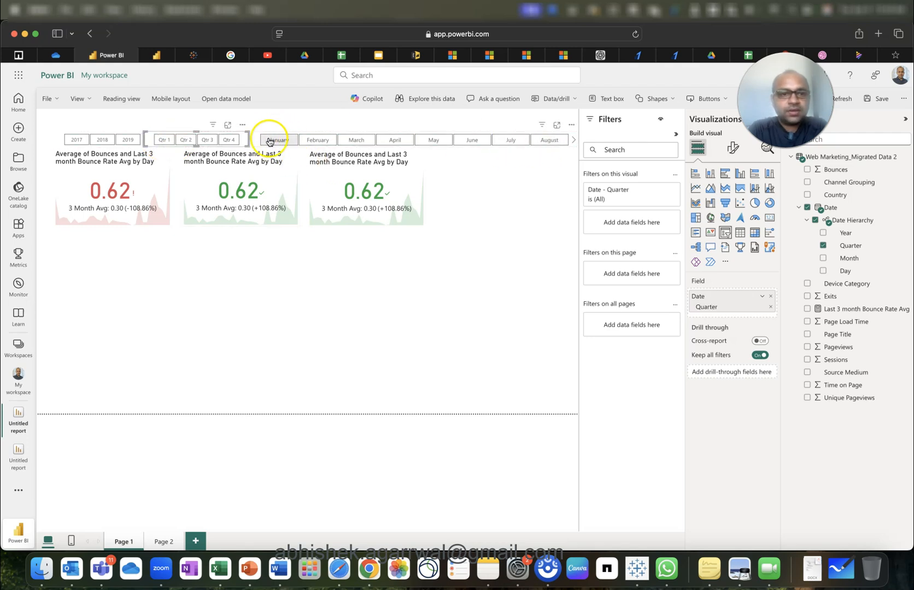
pyautogui.click(255, 140)
pyautogui.moveTo(250, 140); pyautogui.dragTo(243, 141)
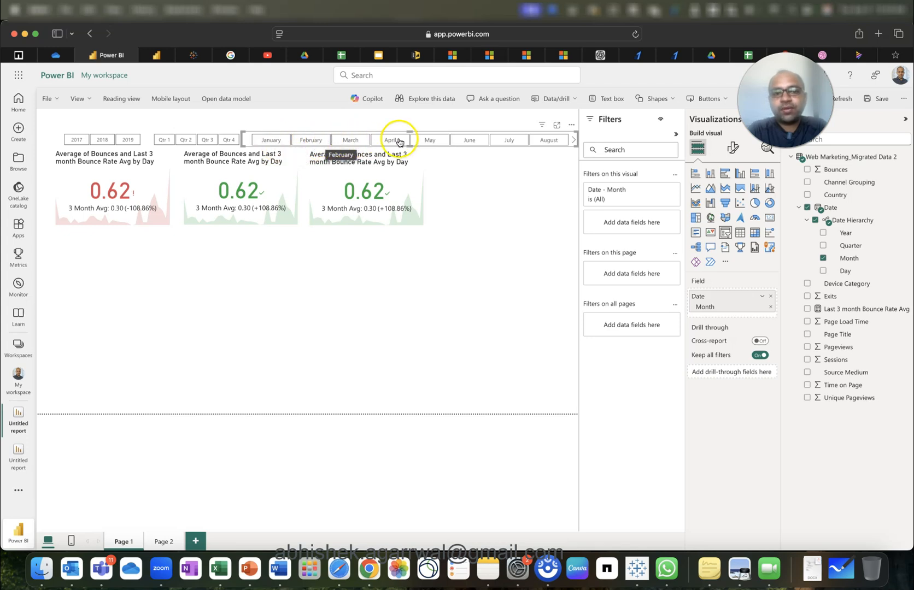
pyautogui.click(156, 55)
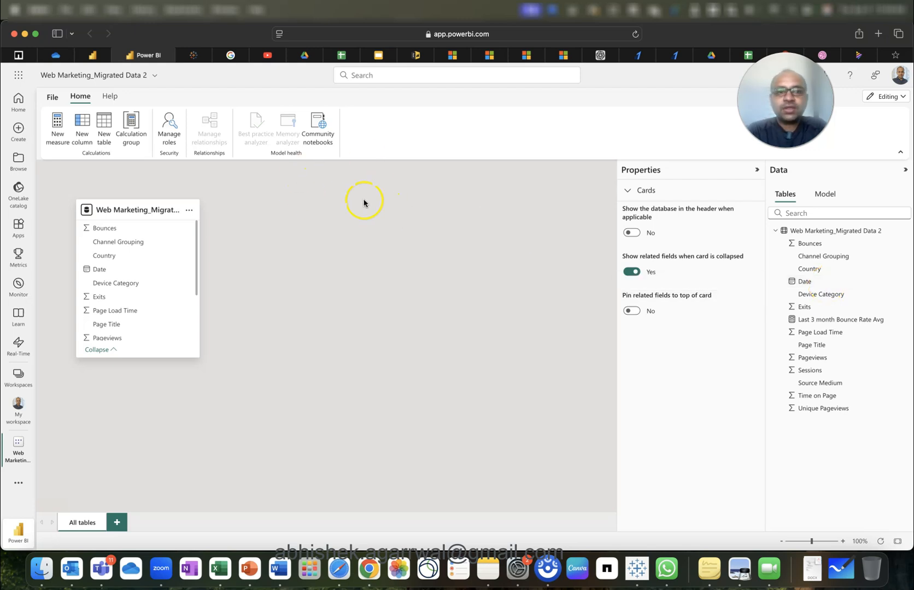
# Back on Page 1, move the Year, Quarter and Month slicers and three KPI cards slightly down.
pyautogui.click(93, 55)
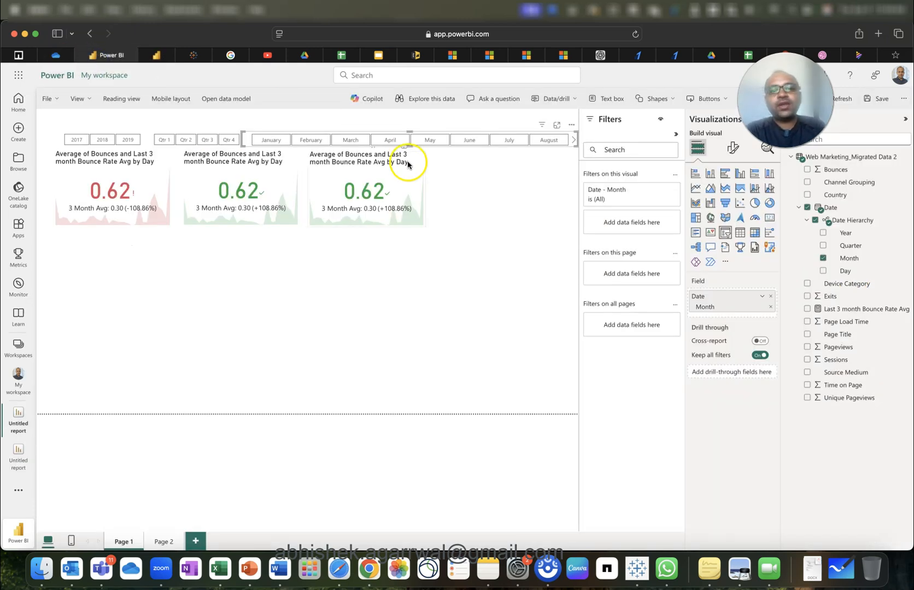
pyautogui.click(490, 239)
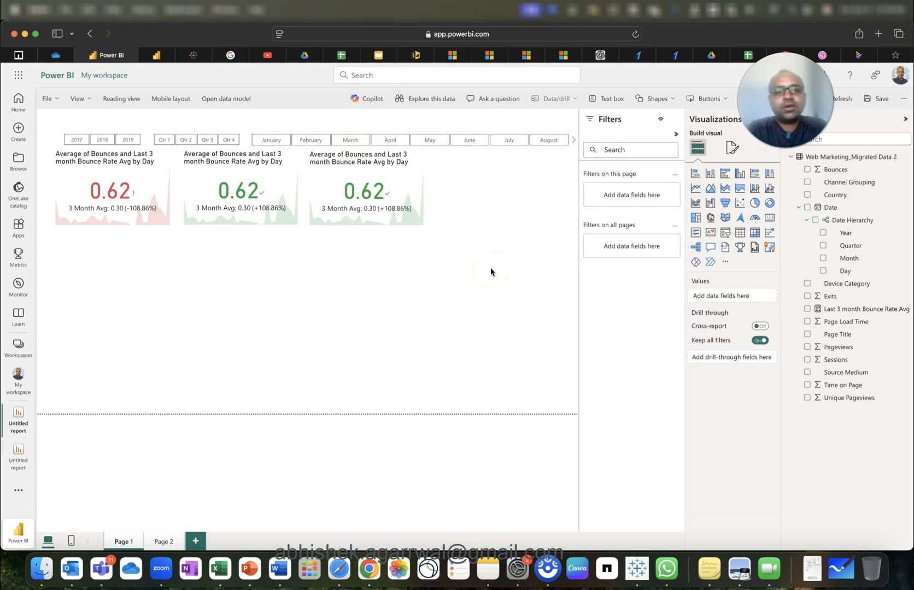
pyautogui.click(59, 138)
pyautogui.moveTo(57, 138); pyautogui.dragTo(614, 271)
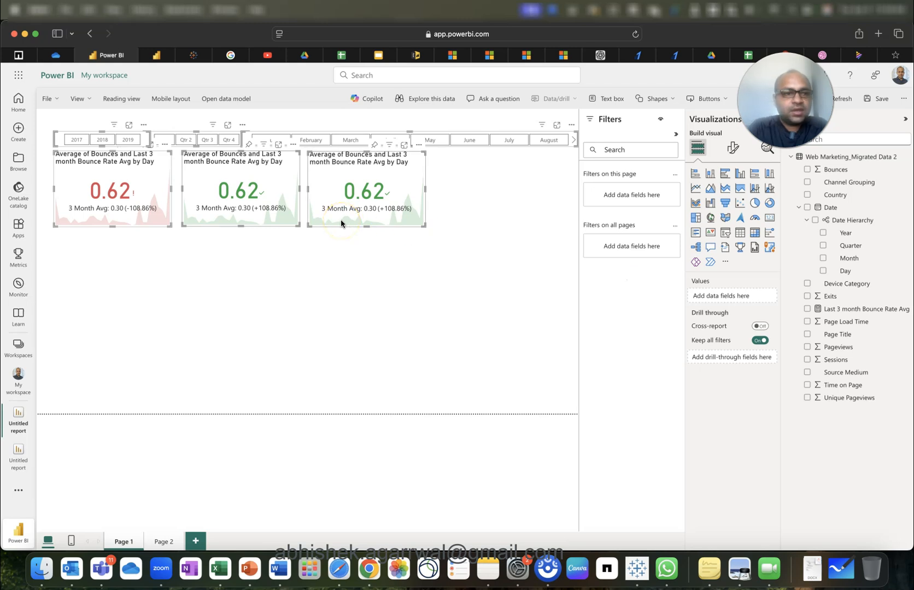
pyautogui.moveTo(379, 177); pyautogui.dragTo(378, 188)
pyautogui.click(345, 294)
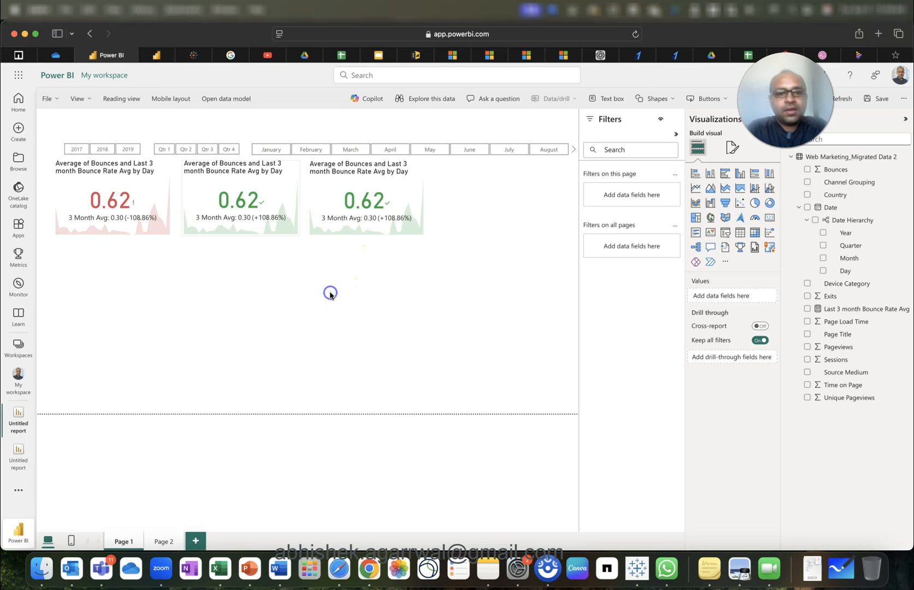
# Insert a matrix under the KPI cards with Channel Grouping rows and Average of Bounces values.
pyautogui.click(755, 233)
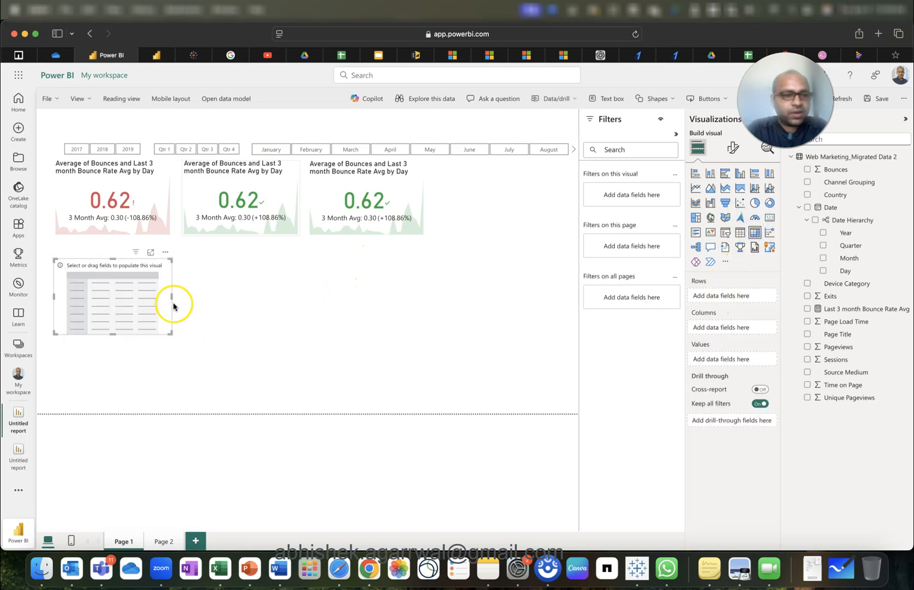
pyautogui.moveTo(174, 296); pyautogui.dragTo(423, 298)
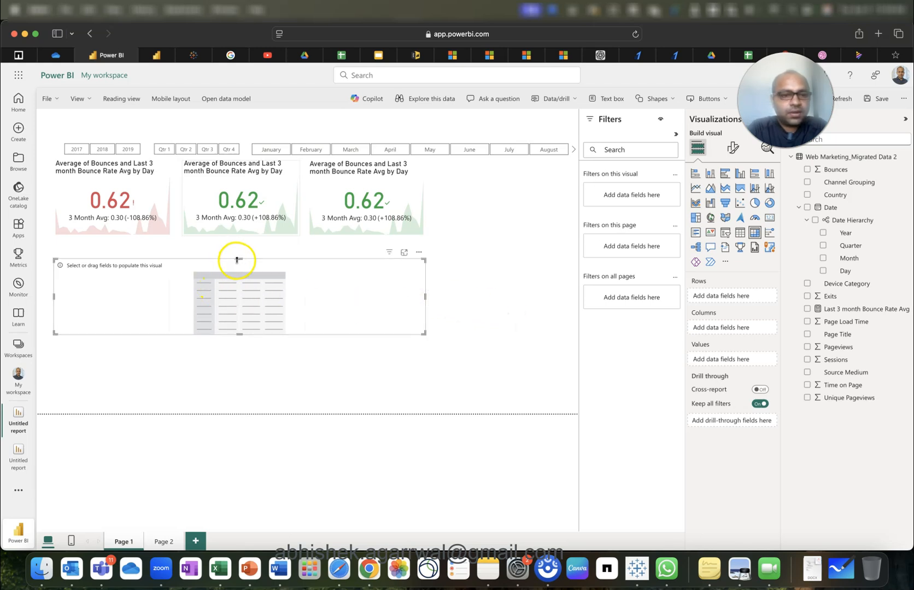
pyautogui.moveTo(240, 278); pyautogui.dragTo(243, 264)
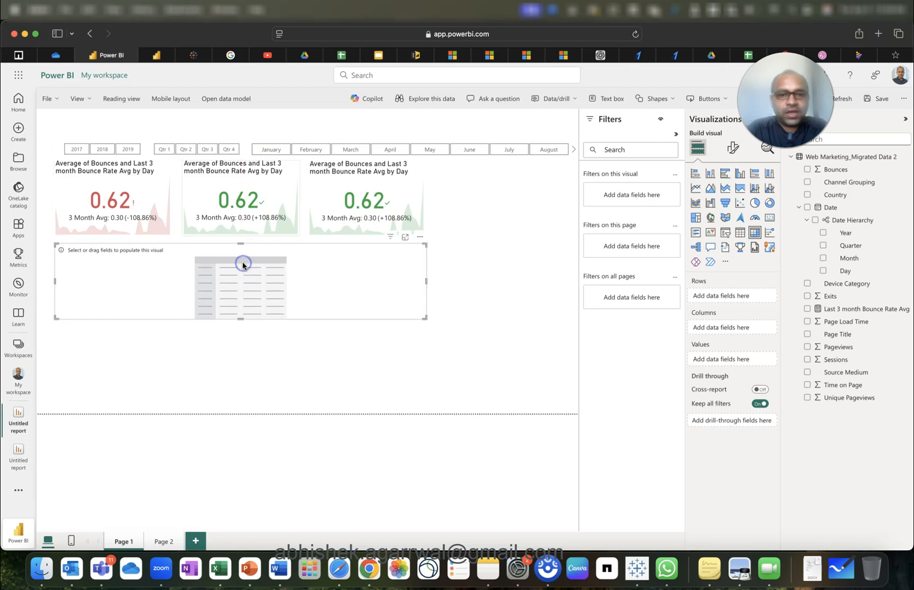
pyautogui.click(806, 184)
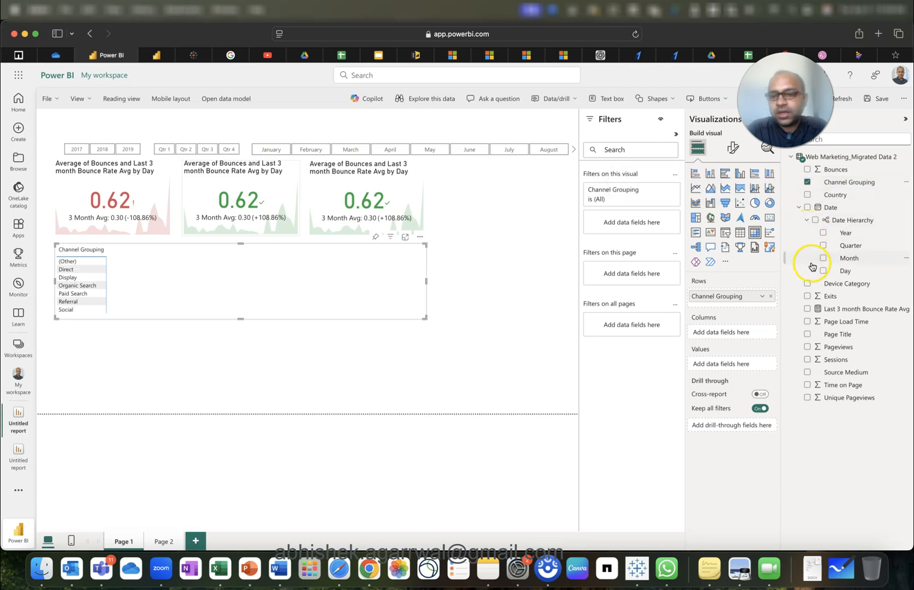
pyautogui.click(806, 169)
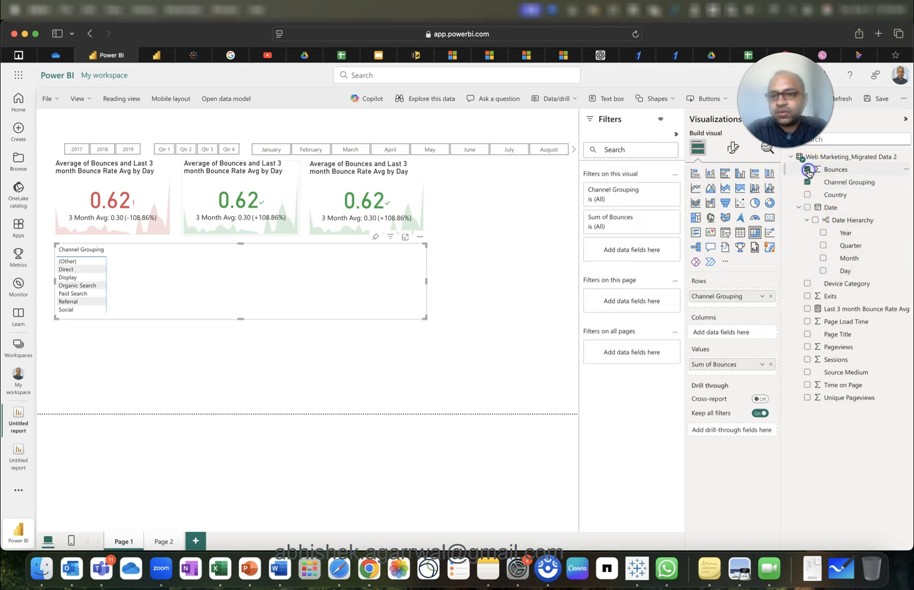
pyautogui.click(762, 364)
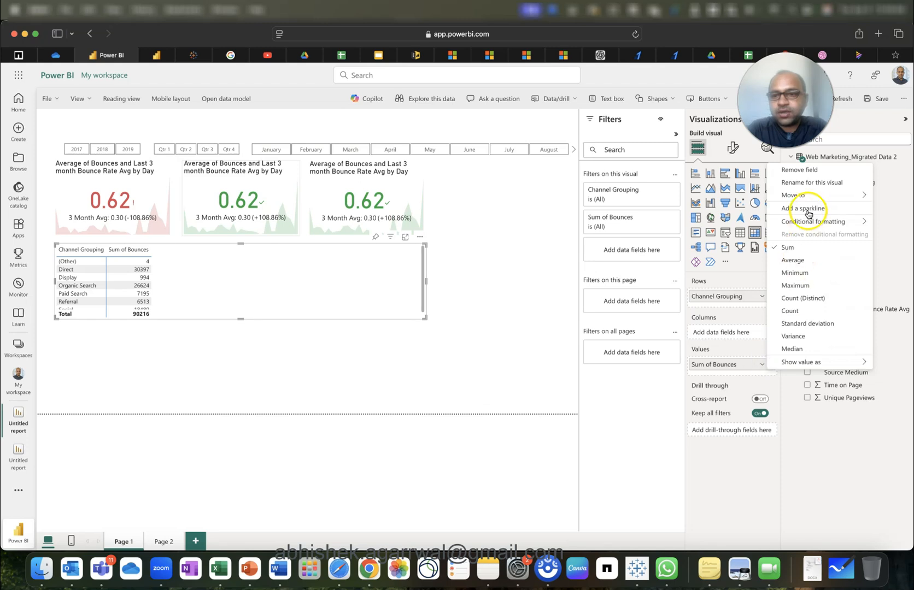
pyautogui.click(805, 261)
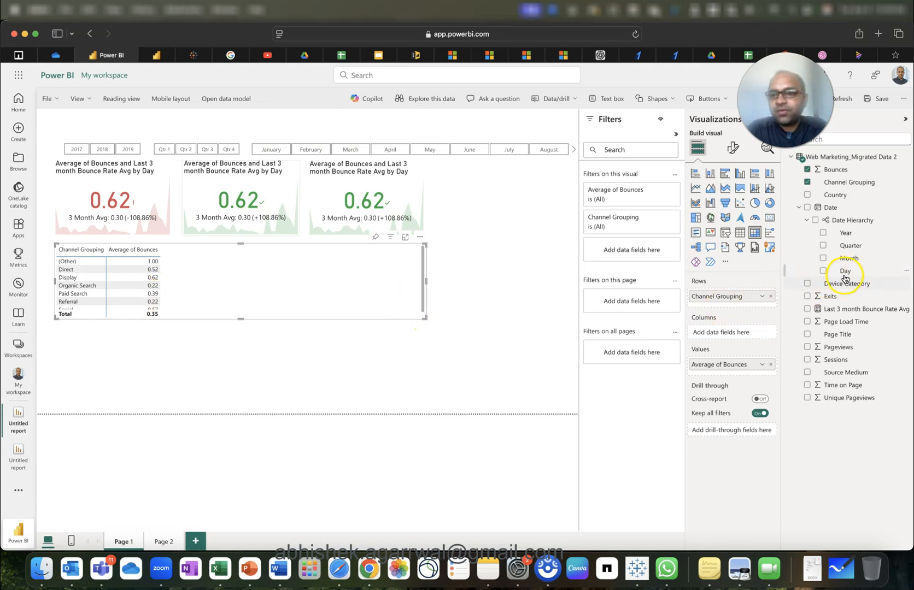
# Add Date Day as the matrix columns and stretch the matrix to the full page width.
pyautogui.moveTo(847, 275); pyautogui.dragTo(741, 334)
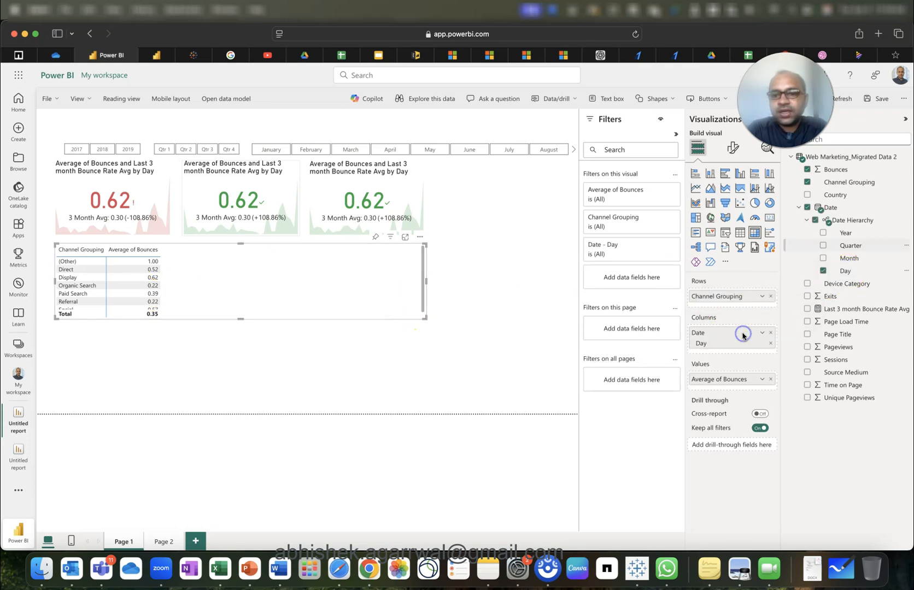
pyautogui.click(432, 286)
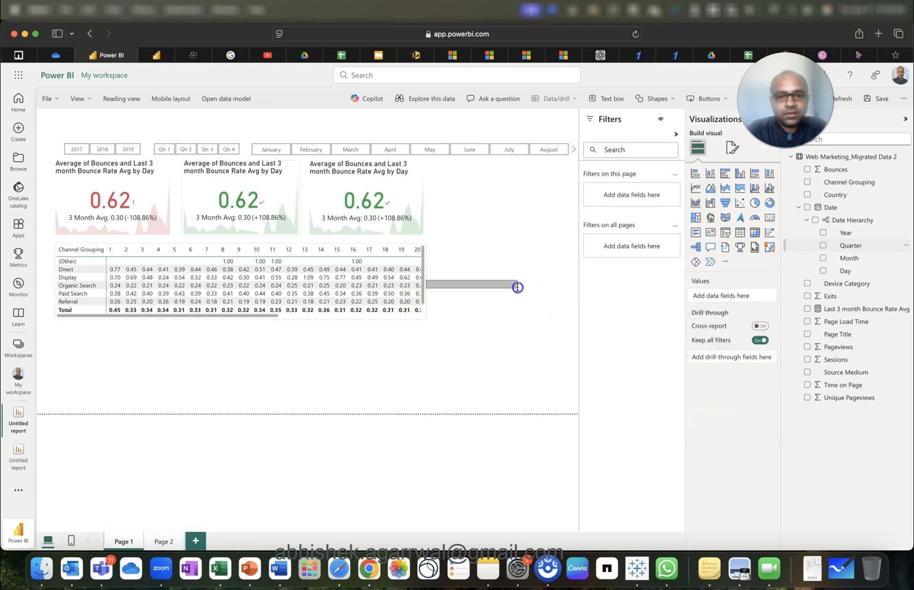
pyautogui.click(425, 264)
pyautogui.moveTo(427, 281); pyautogui.dragTo(577, 271)
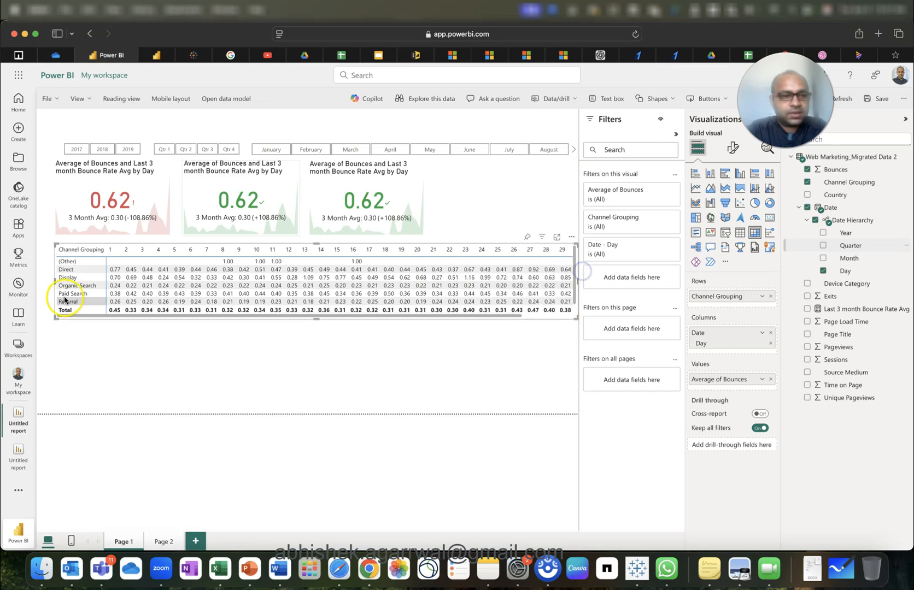
pyautogui.moveTo(55, 279); pyautogui.dragTo(39, 279)
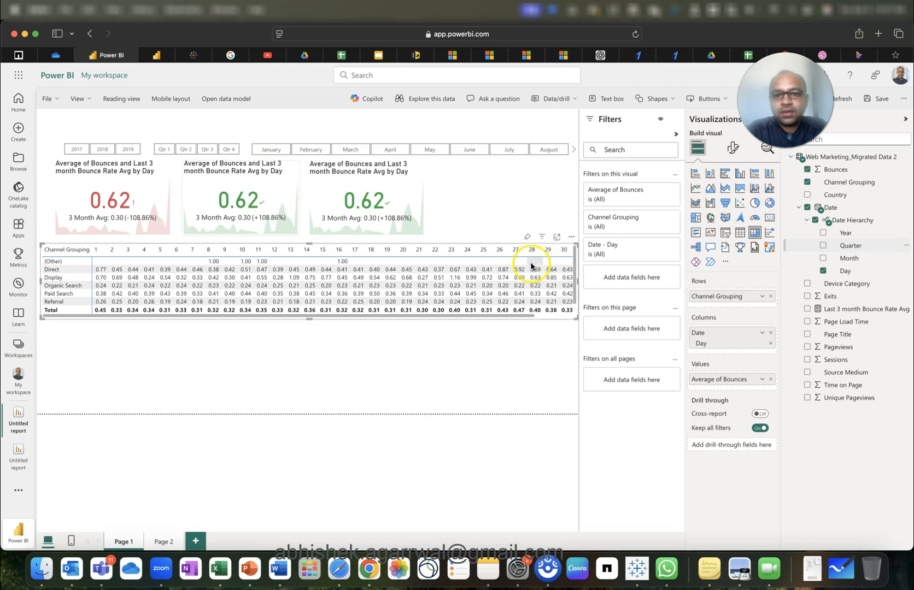
pyautogui.click(524, 203)
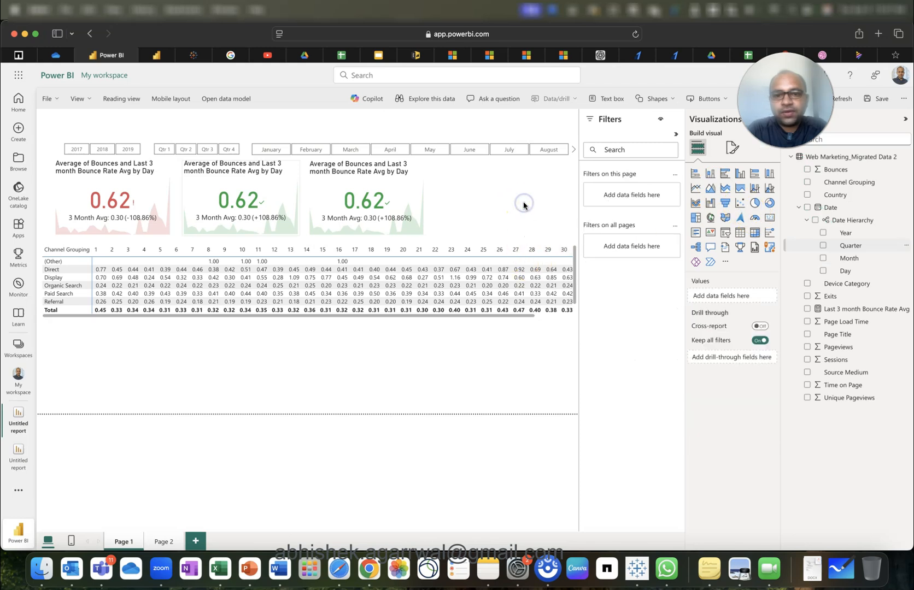
pyautogui.click(577, 262)
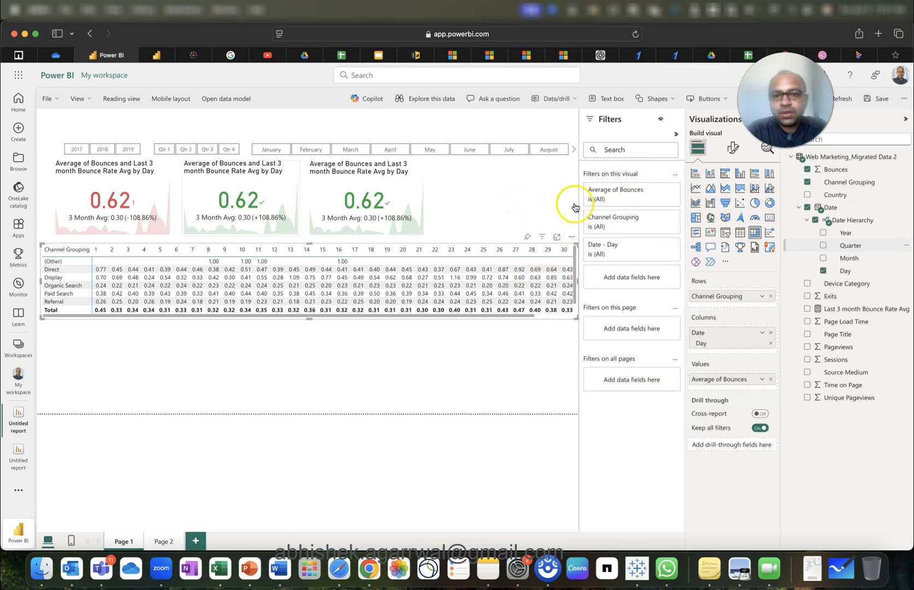
pyautogui.click(523, 203)
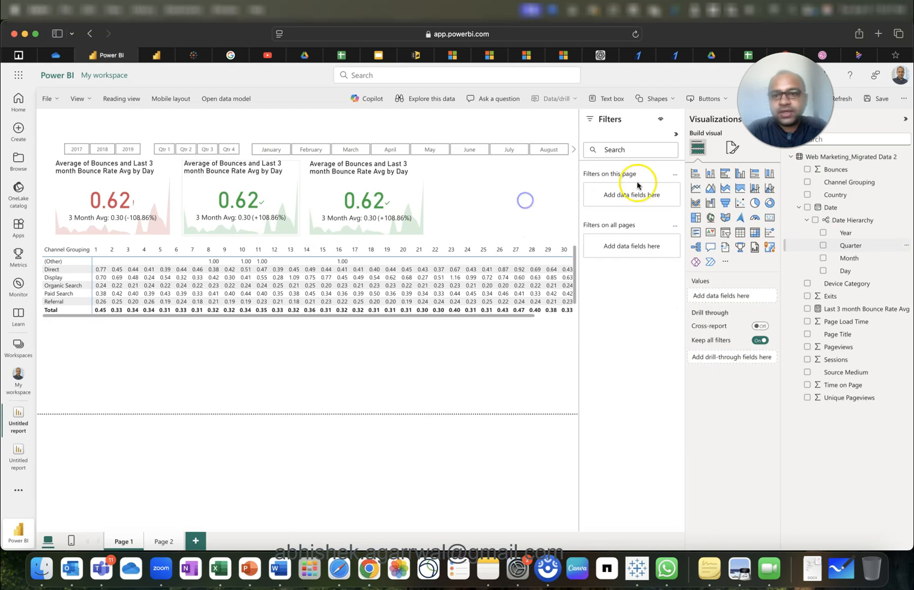
pyautogui.click(728, 153)
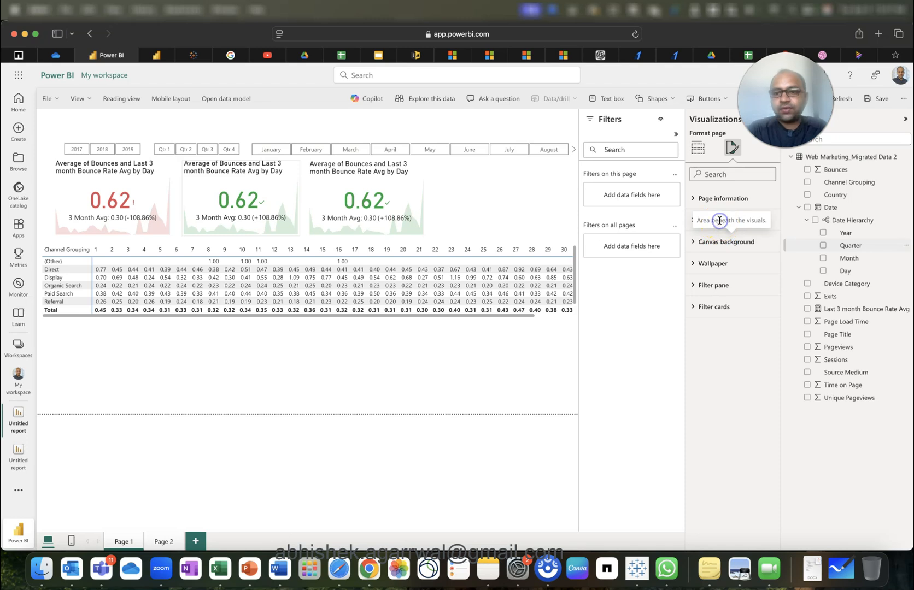
# Set the page canvas to a Custom size 1400 px wide.
pyautogui.click(697, 220)
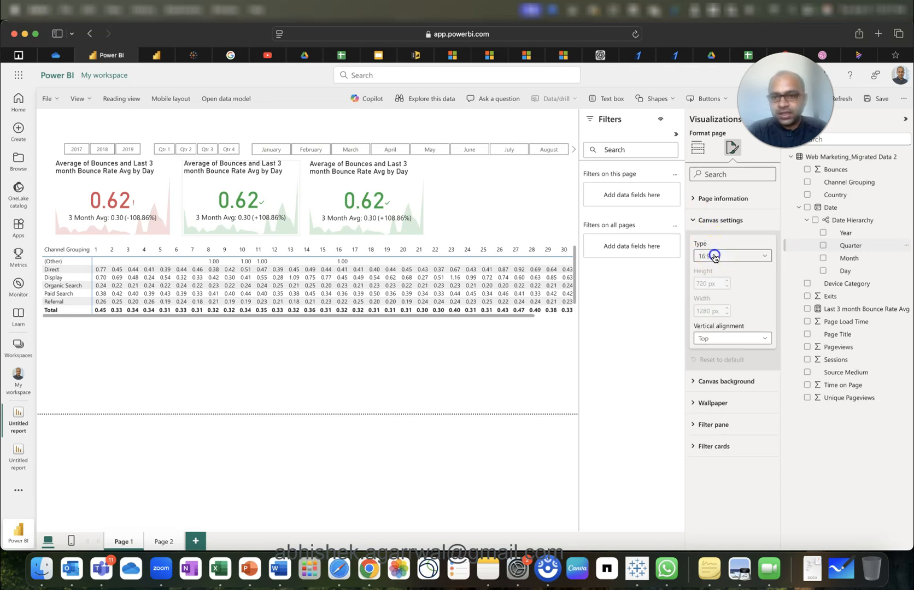
pyautogui.click(714, 257)
pyautogui.click(723, 318)
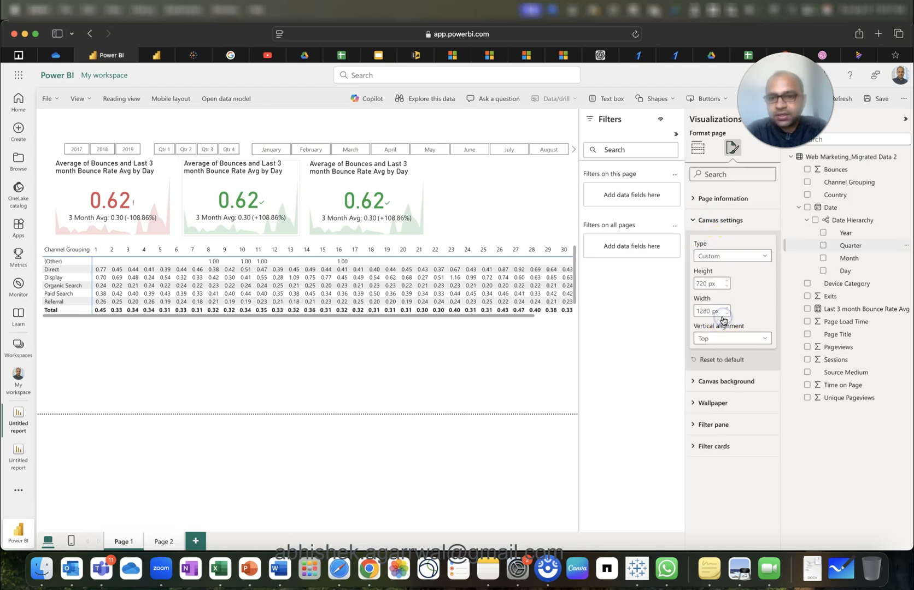
pyautogui.click(710, 312)
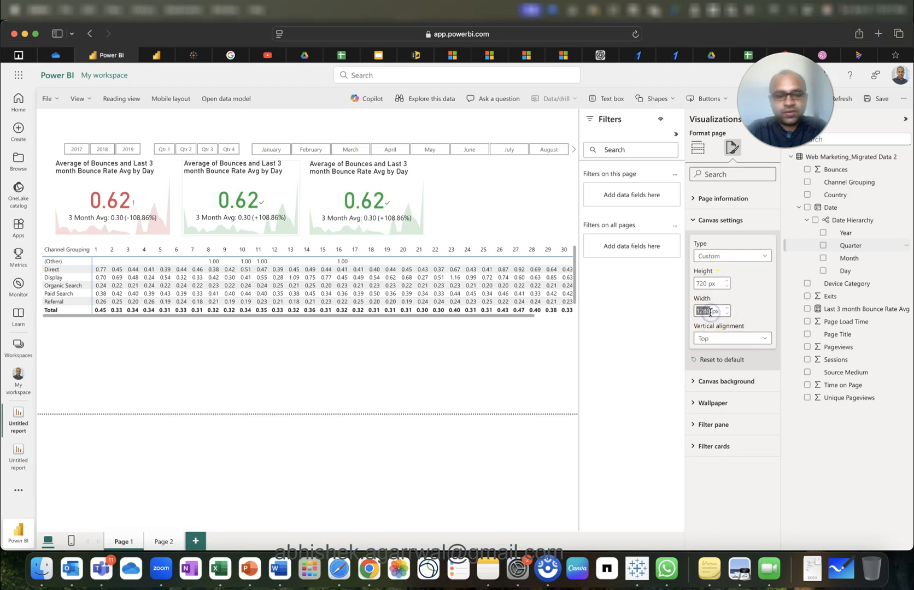
pyautogui.press('Return')
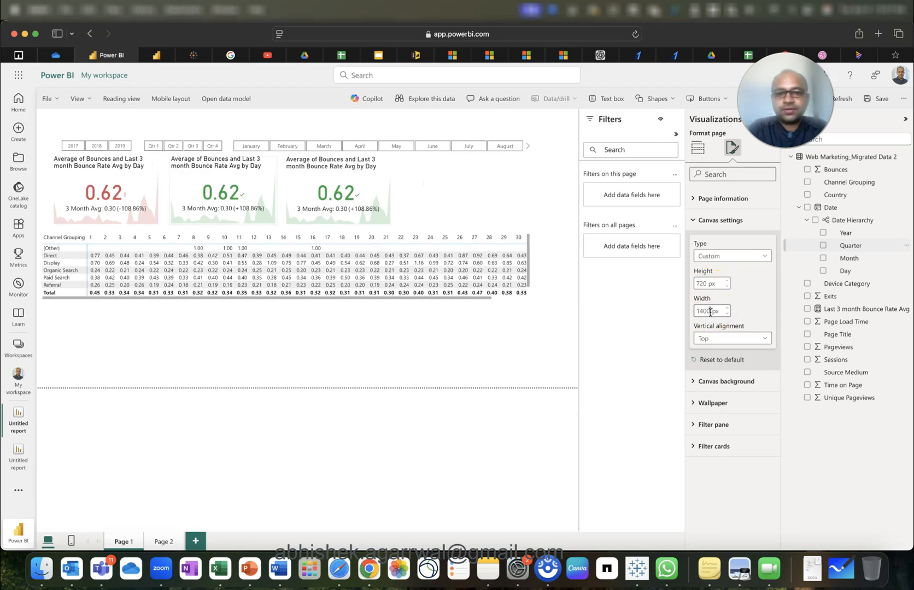
# Widen the matrix and turn off its column and row subtotals.
pyautogui.click(529, 259)
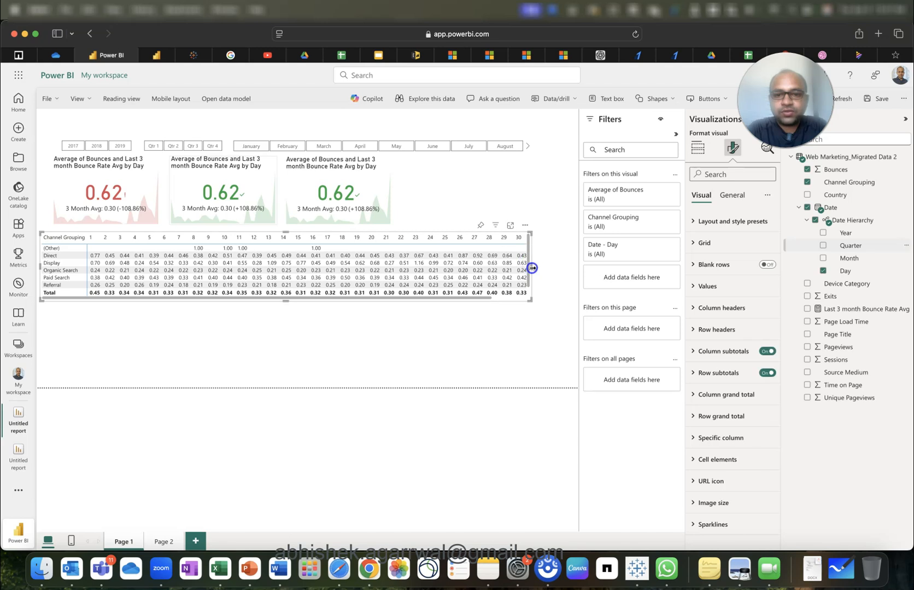
pyautogui.moveTo(532, 267); pyautogui.dragTo(565, 270)
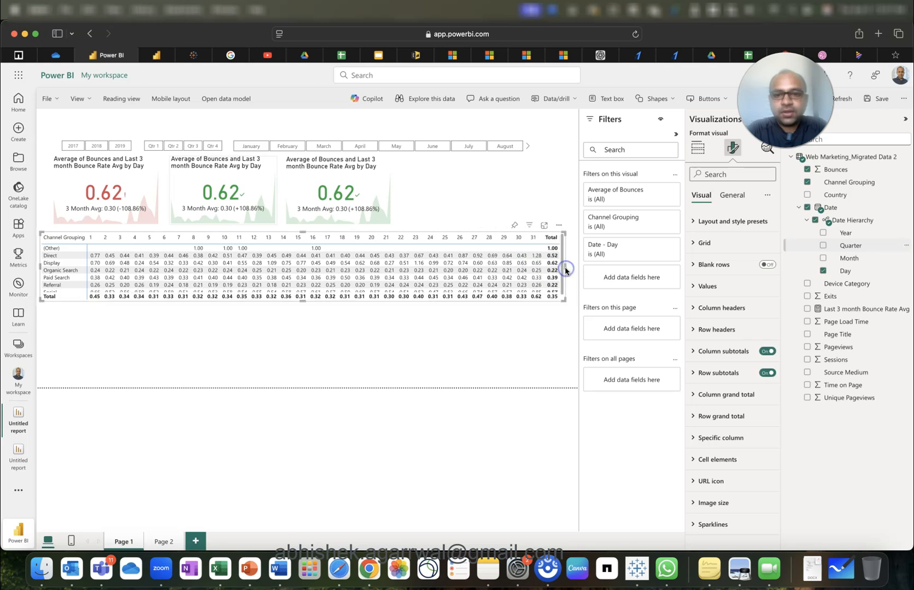
pyautogui.click(732, 195)
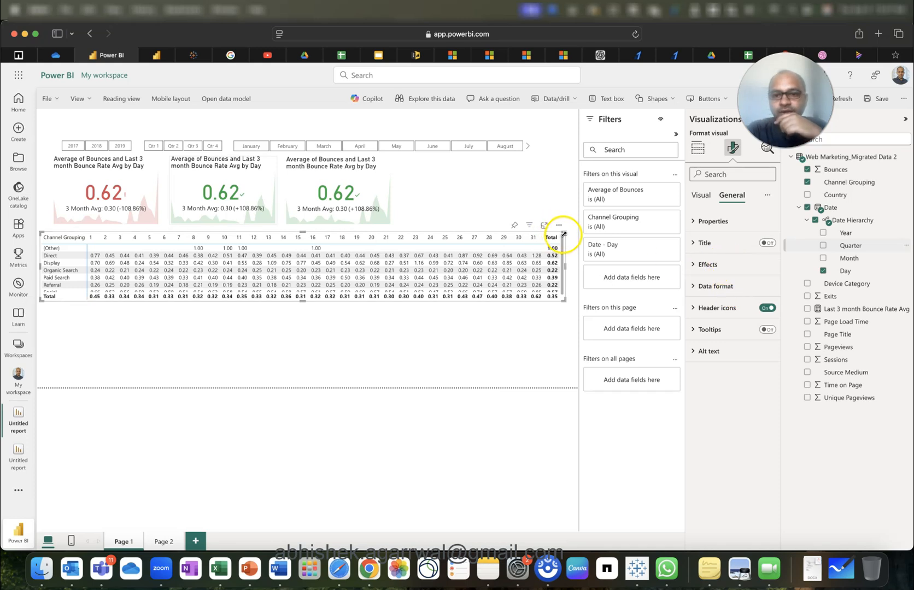
pyautogui.click(701, 195)
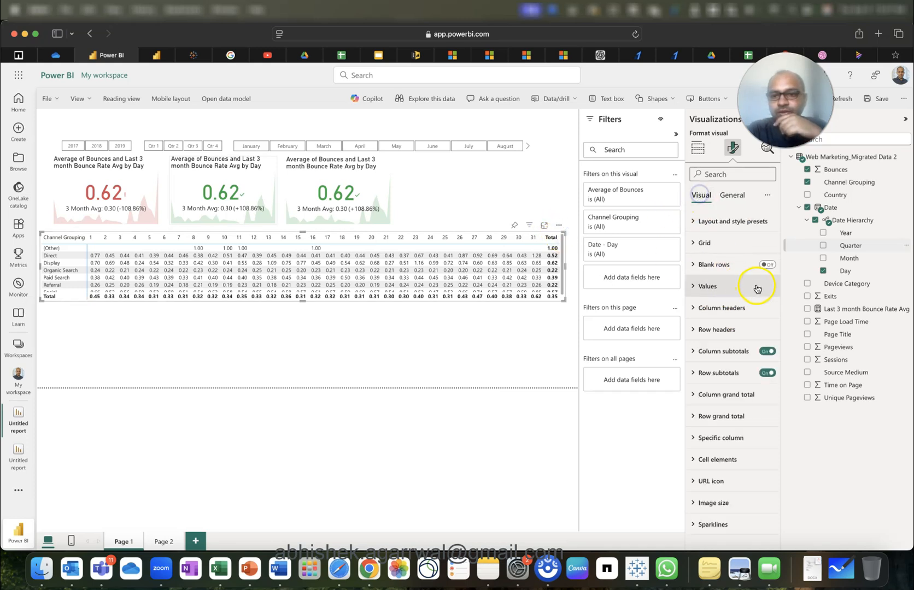
pyautogui.click(765, 353)
pyautogui.click(767, 373)
# Narrow the matrix to fit its data and paste a copy of it.
pyautogui.click(522, 284)
pyautogui.moveTo(565, 268); pyautogui.dragTo(515, 268)
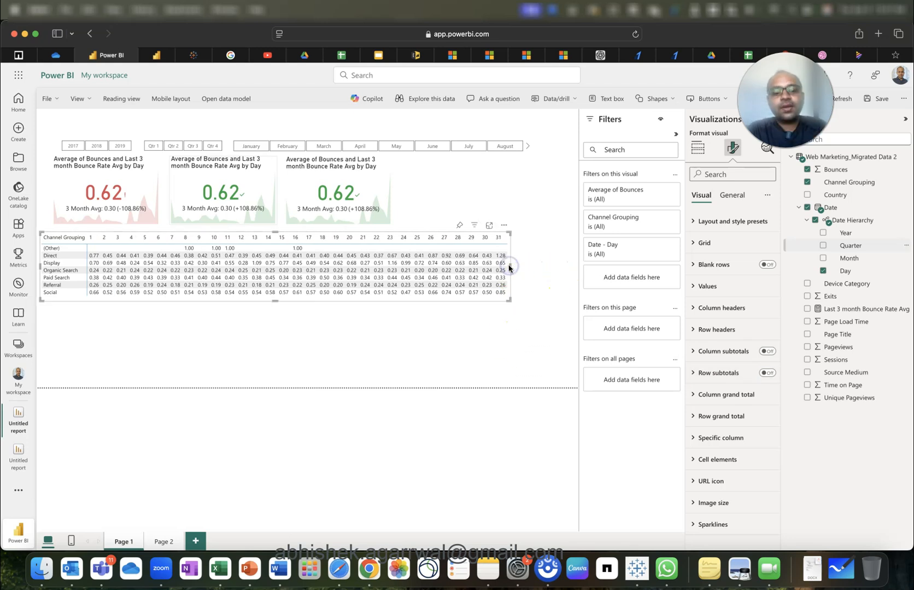
pyautogui.press('super+v')
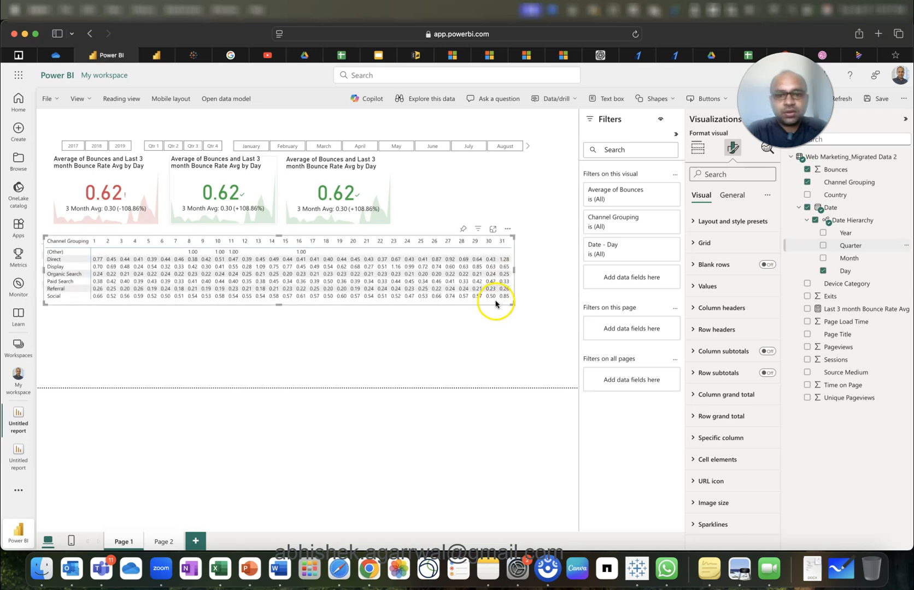
# Move the matrix copy below the original, swap Channel Grouping for Device Category, and make it a line chart.
pyautogui.moveTo(496, 304); pyautogui.dragTo(493, 375)
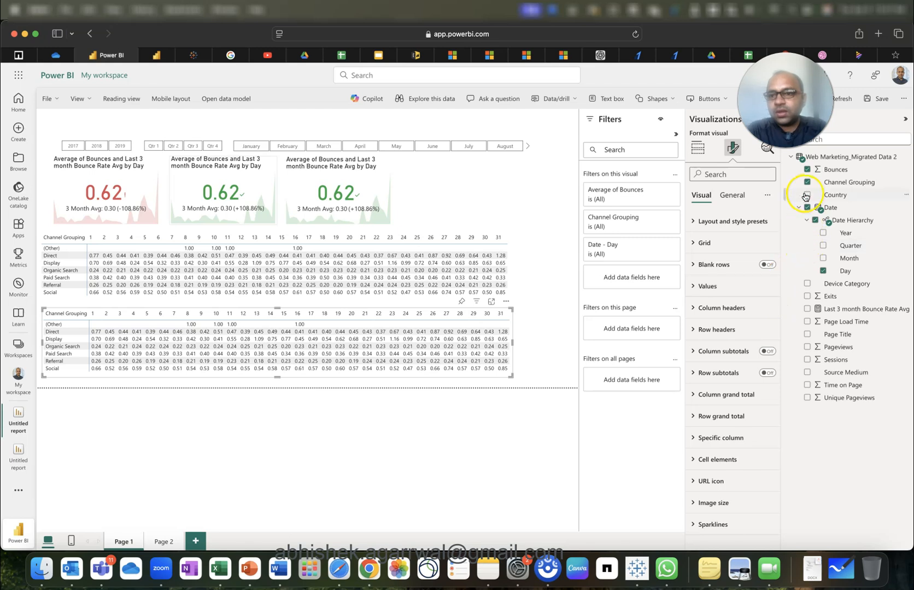
pyautogui.click(696, 147)
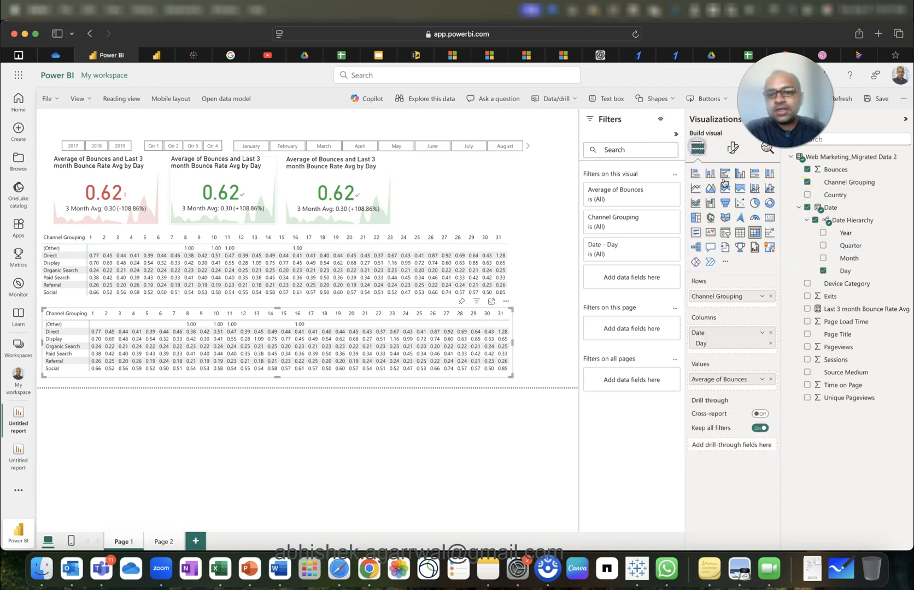
pyautogui.click(770, 297)
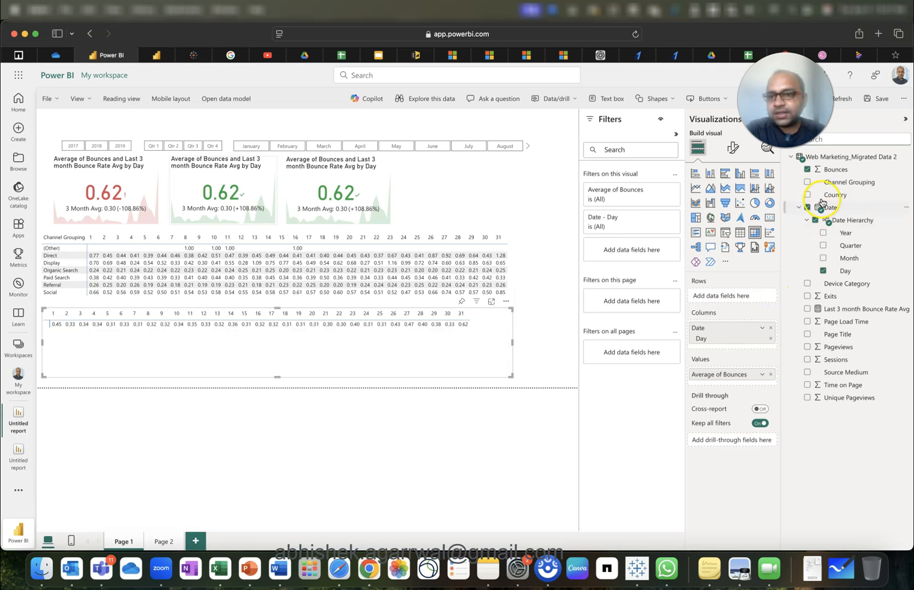
pyautogui.click(806, 285)
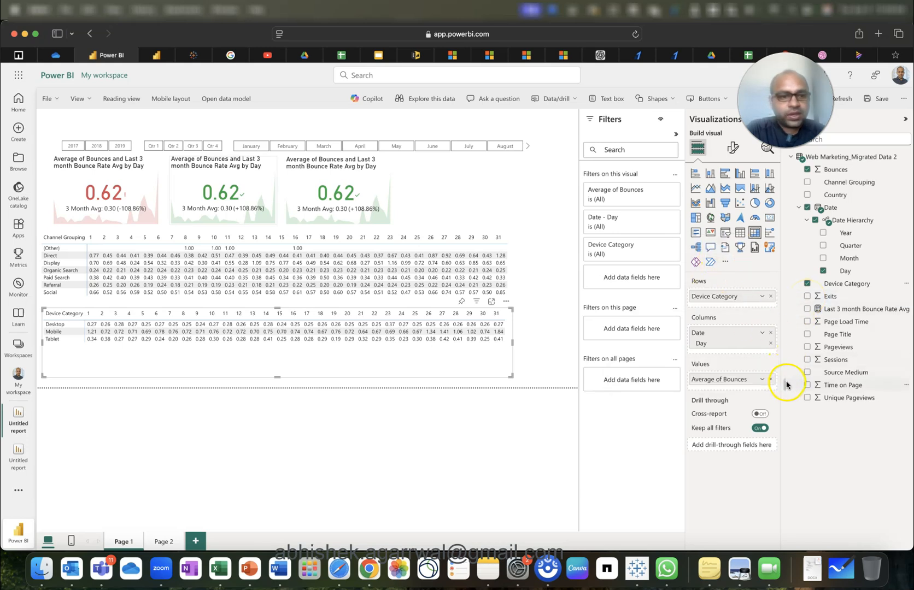
pyautogui.click(696, 188)
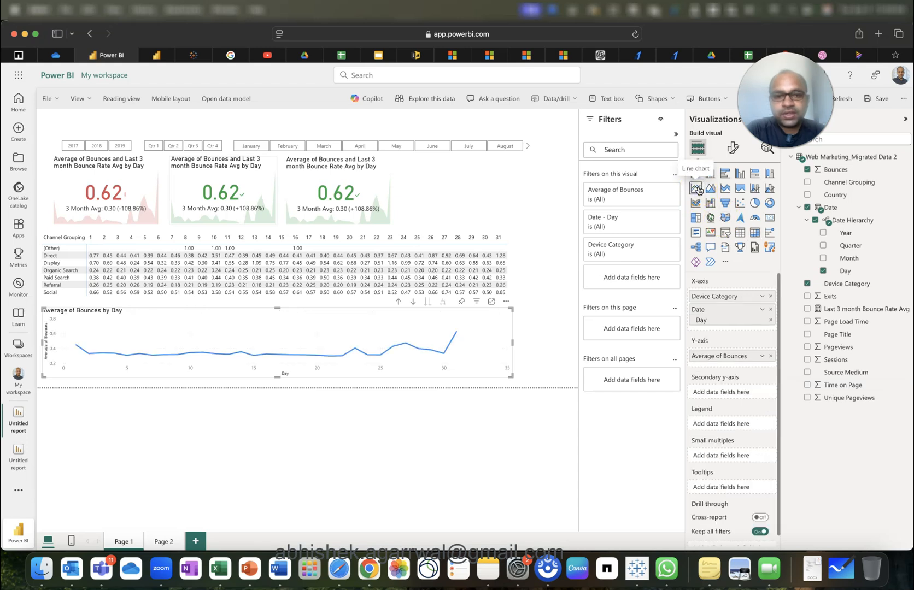
# Move Device Category to the Legend and set the X-axis range maximum to 31.
pyautogui.moveTo(731, 300); pyautogui.dragTo(734, 425)
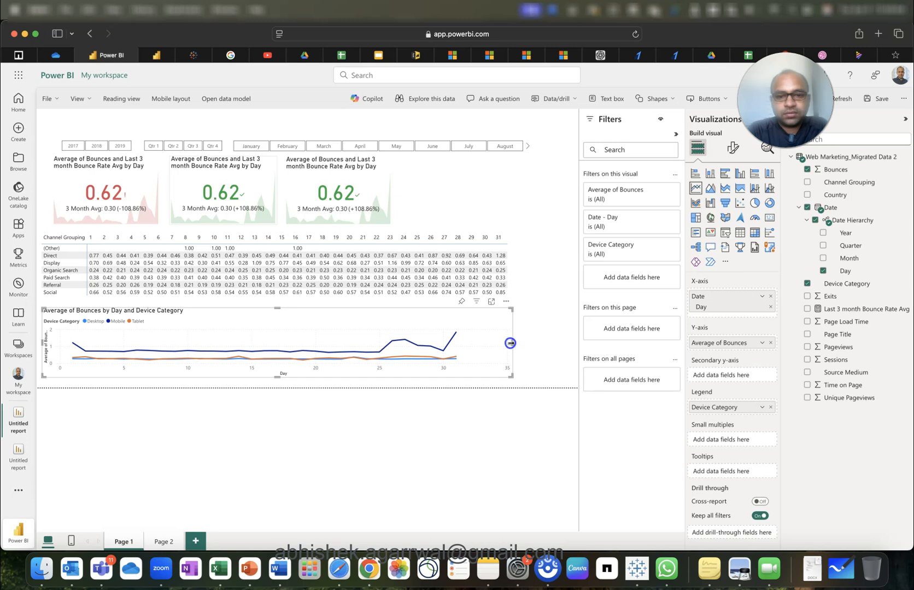
pyautogui.moveTo(510, 344); pyautogui.dragTo(508, 344)
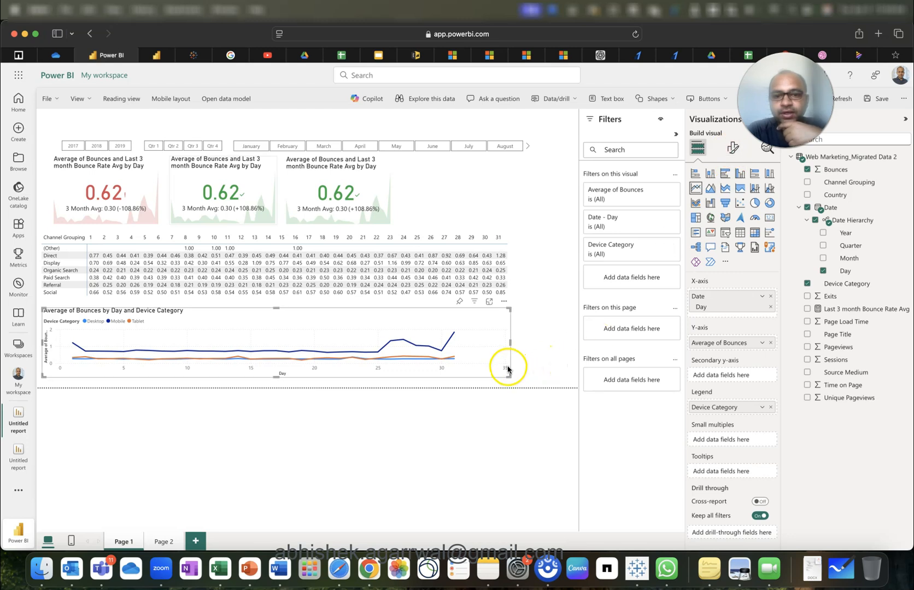
pyautogui.click(733, 147)
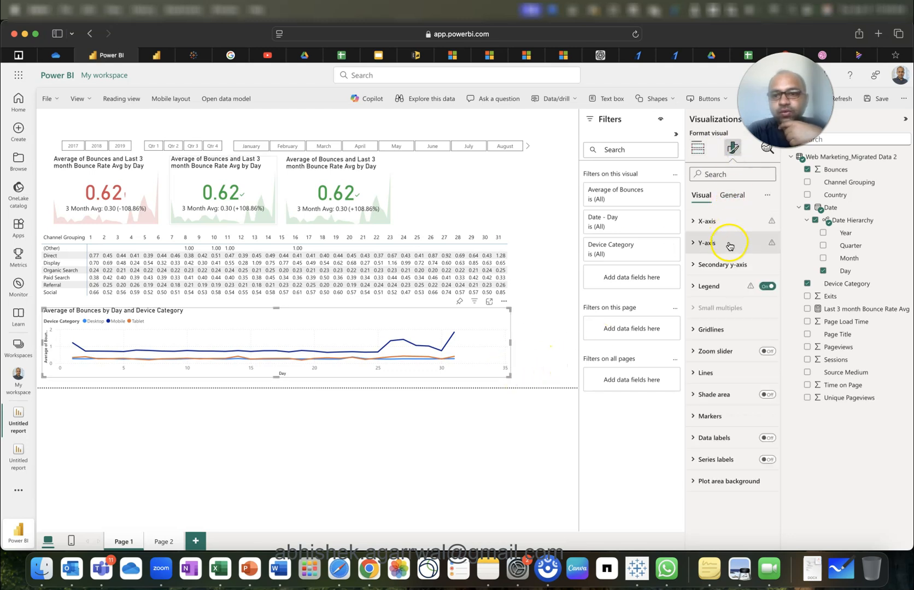
pyautogui.click(728, 221)
pyautogui.click(719, 336)
pyautogui.write('31')
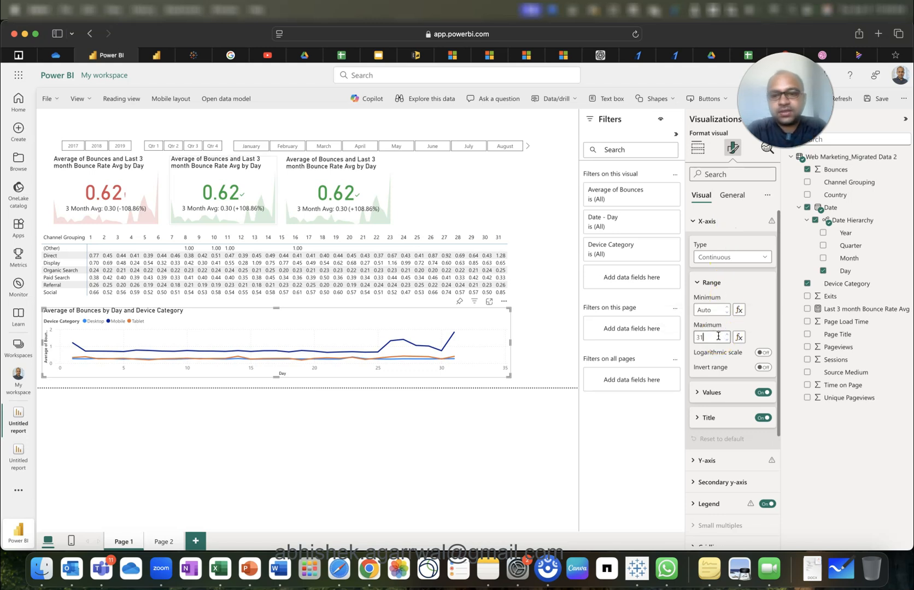
pyautogui.press('Return')
pyautogui.click(539, 354)
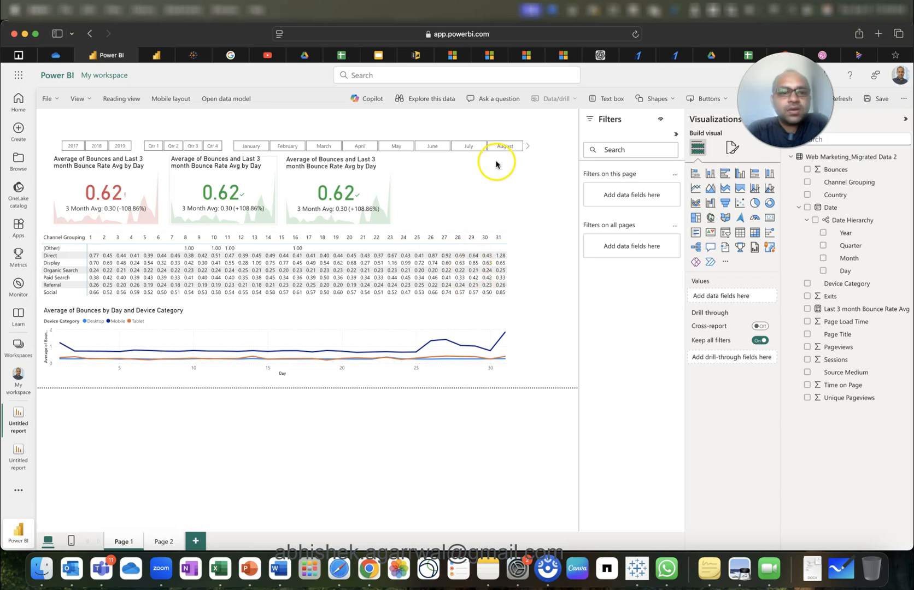
# Filter the slicers to 2018, Qtr 4, December, then select the Channel Grouping matrix.
pyautogui.click(120, 147)
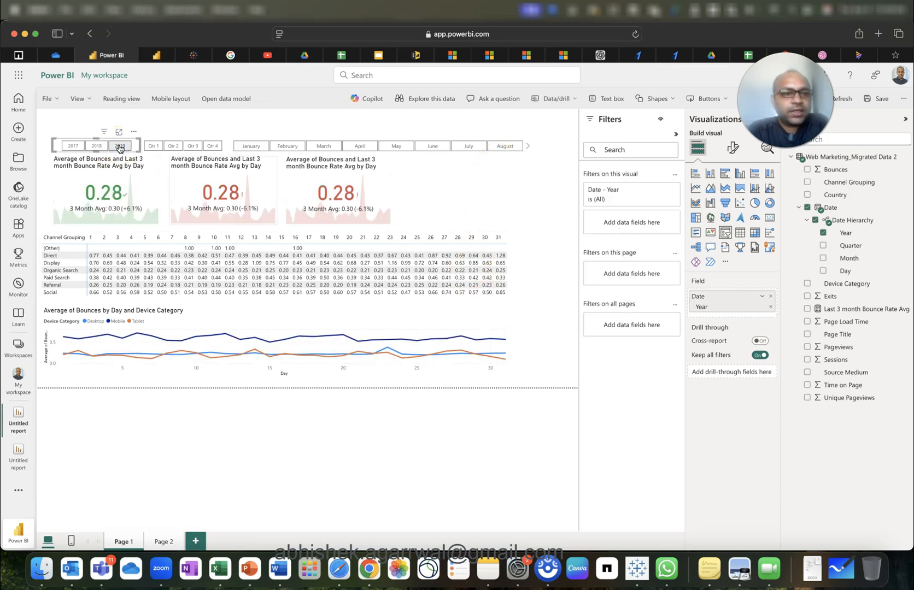
pyautogui.click(212, 147)
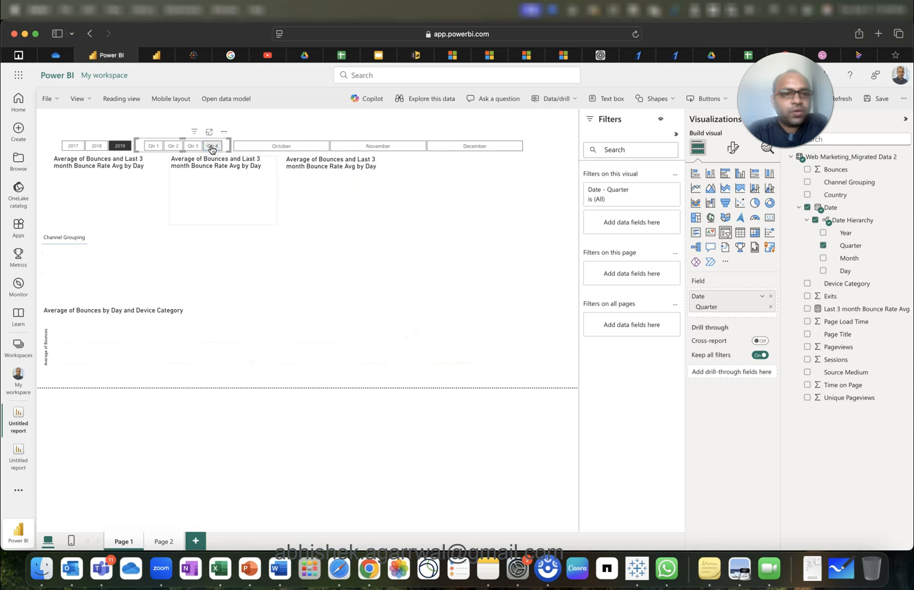
pyautogui.click(296, 147)
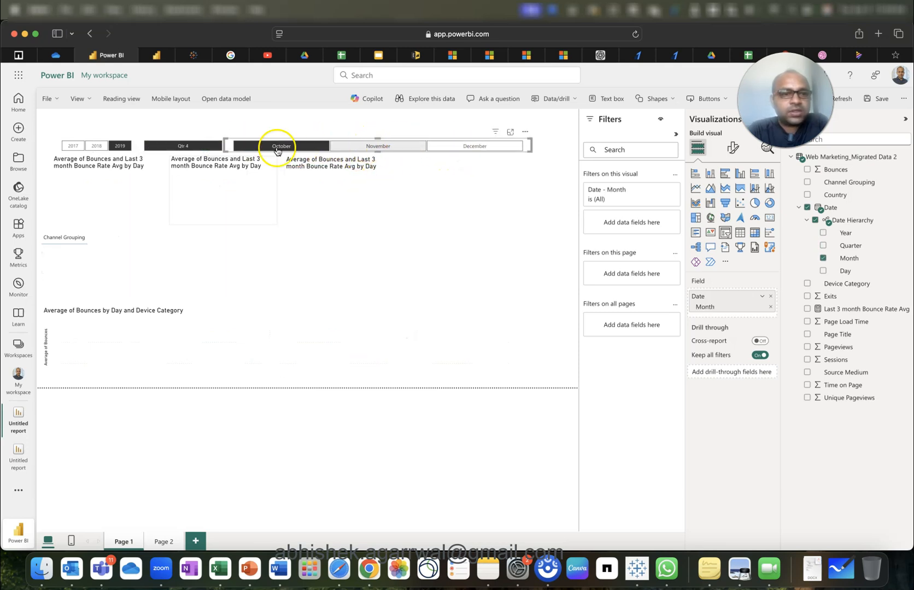
pyautogui.click(97, 147)
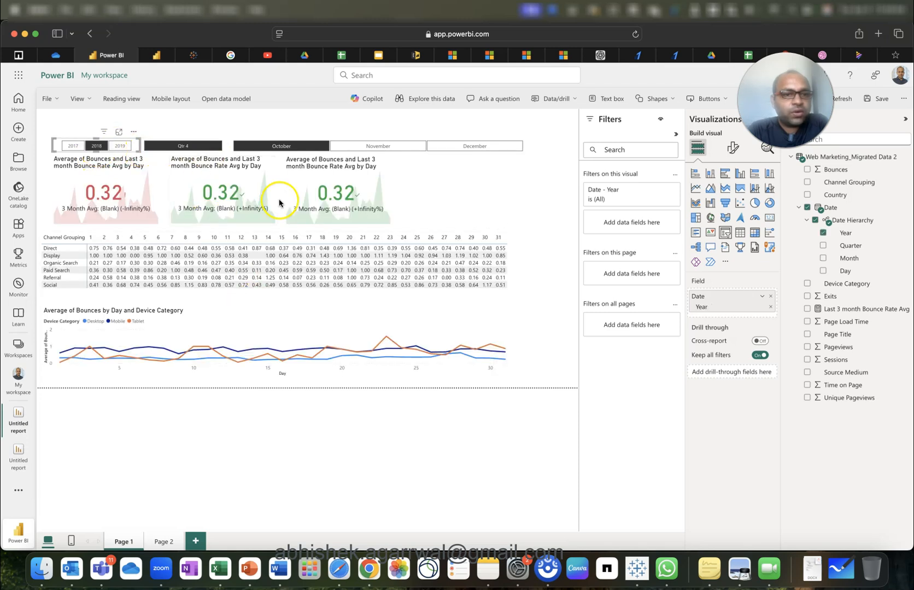
pyautogui.click(353, 149)
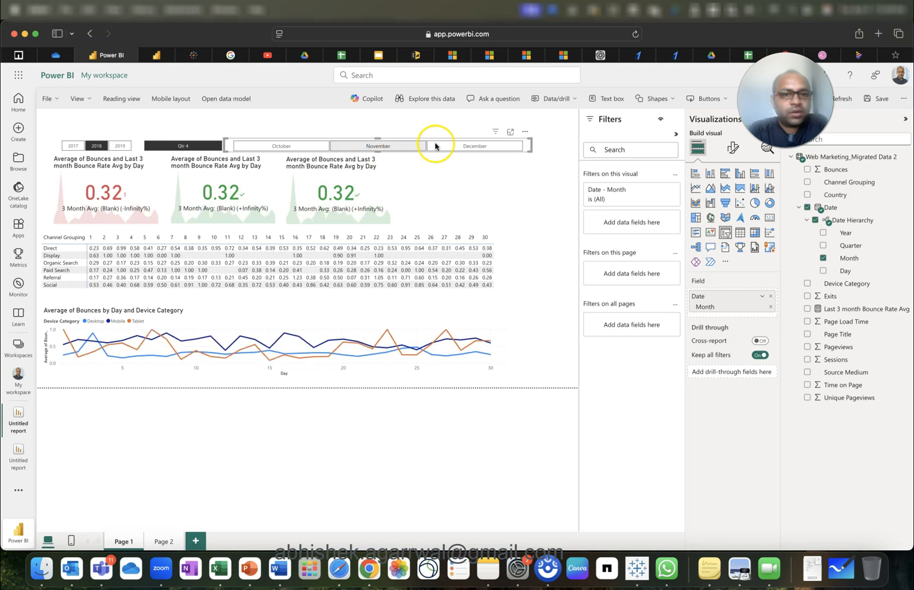
pyautogui.click(462, 147)
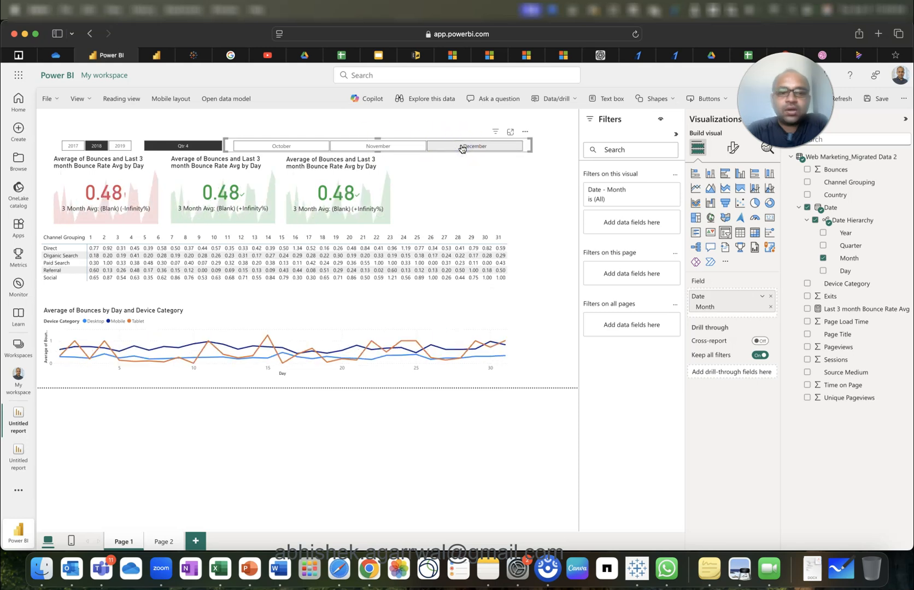
pyautogui.moveTo(337, 365)
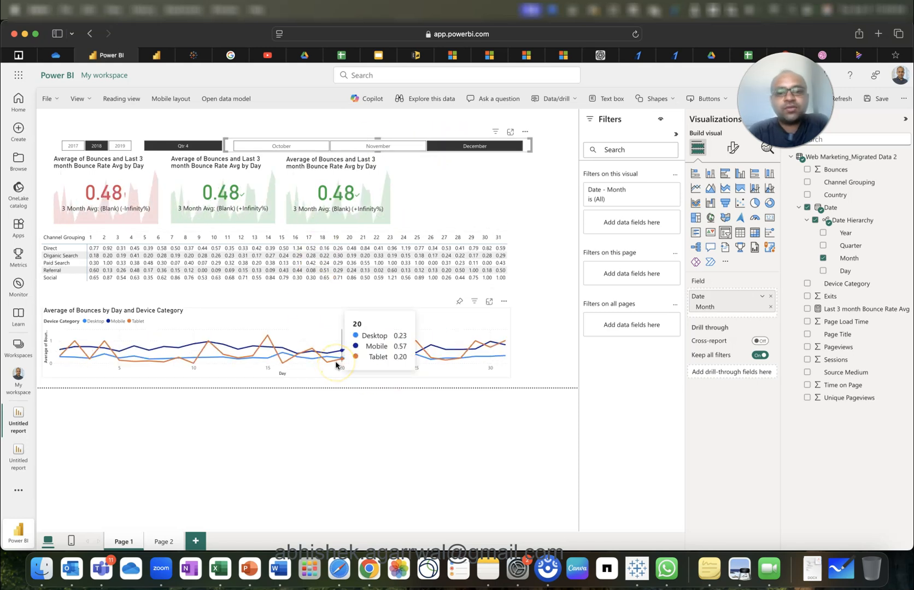
pyautogui.click(543, 308)
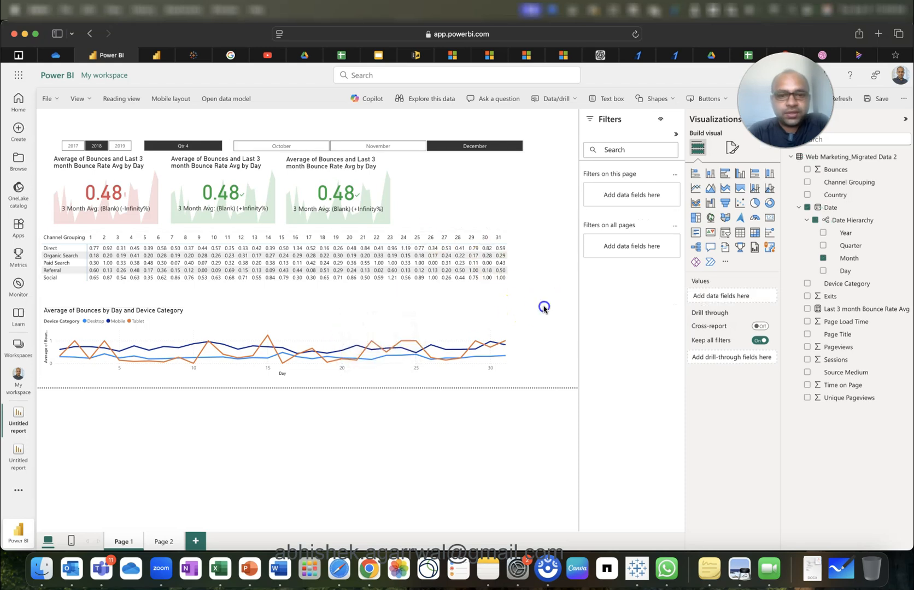
pyautogui.click(505, 300)
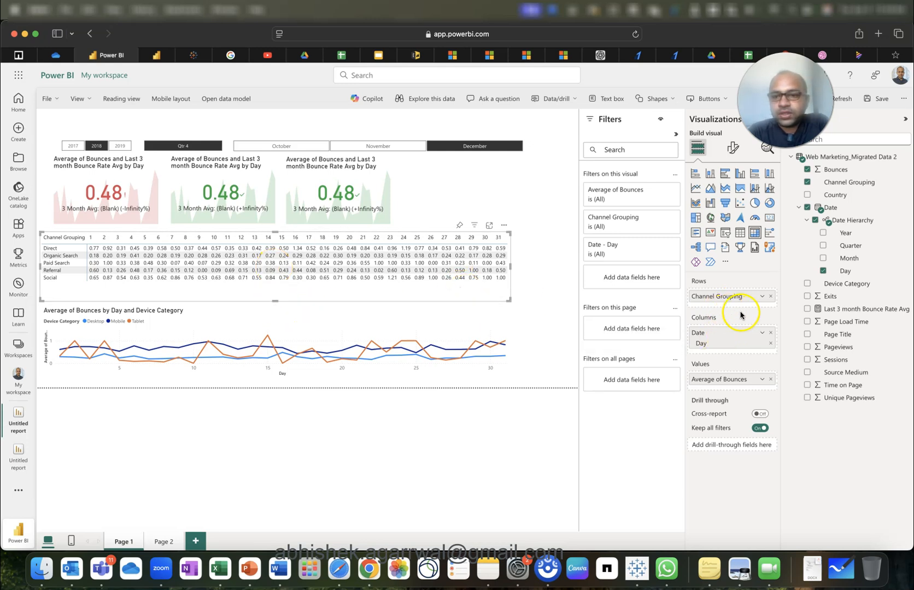
# Give Average of Bounces a background color gradient, keeping the light blue minimum and setting the maximum to red.
pyautogui.click(763, 381)
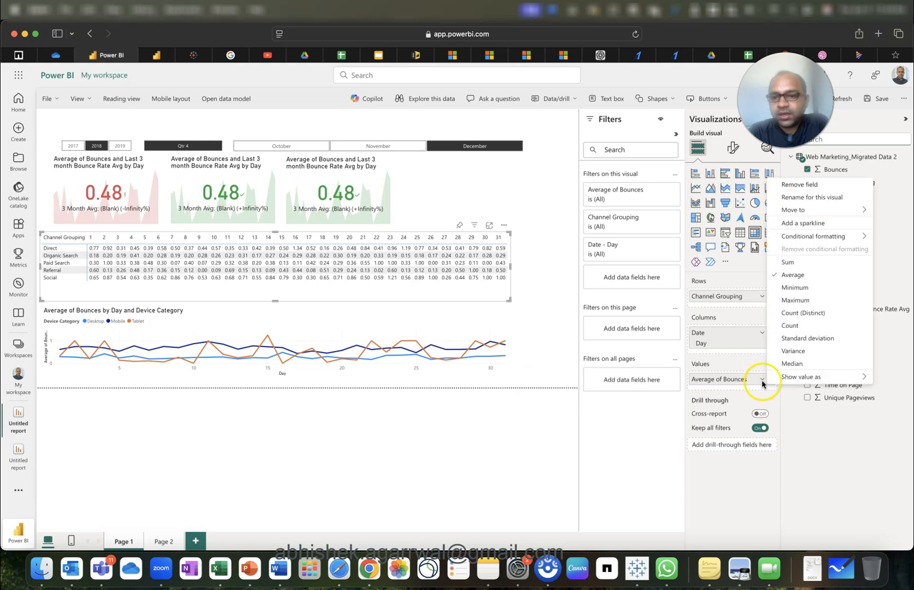
pyautogui.moveTo(817, 242)
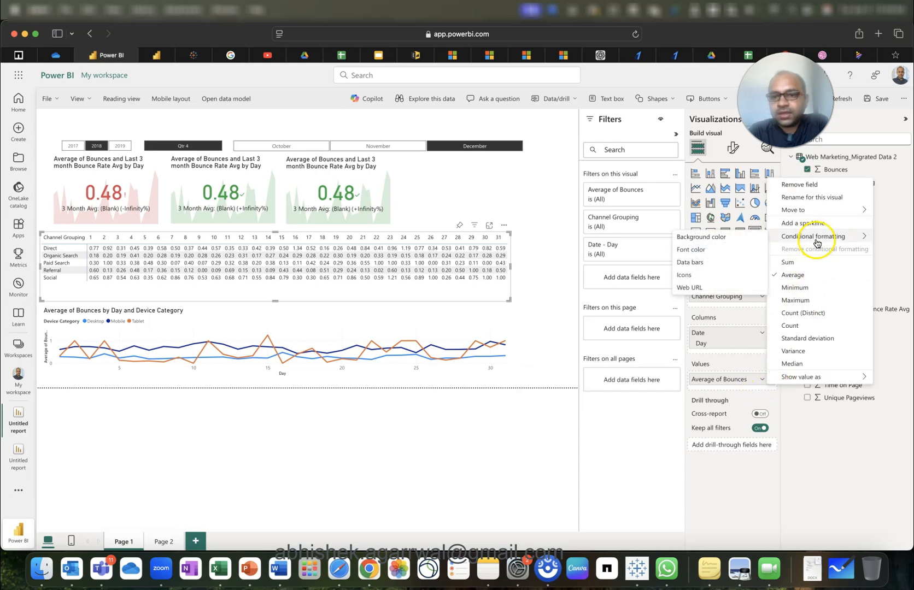
pyautogui.click(742, 238)
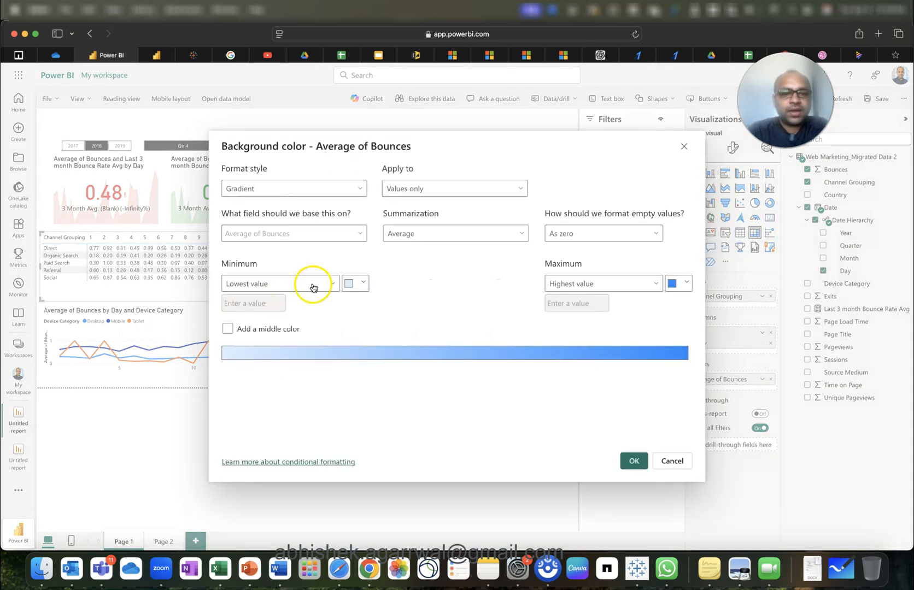
pyautogui.click(353, 284)
pyautogui.click(352, 285)
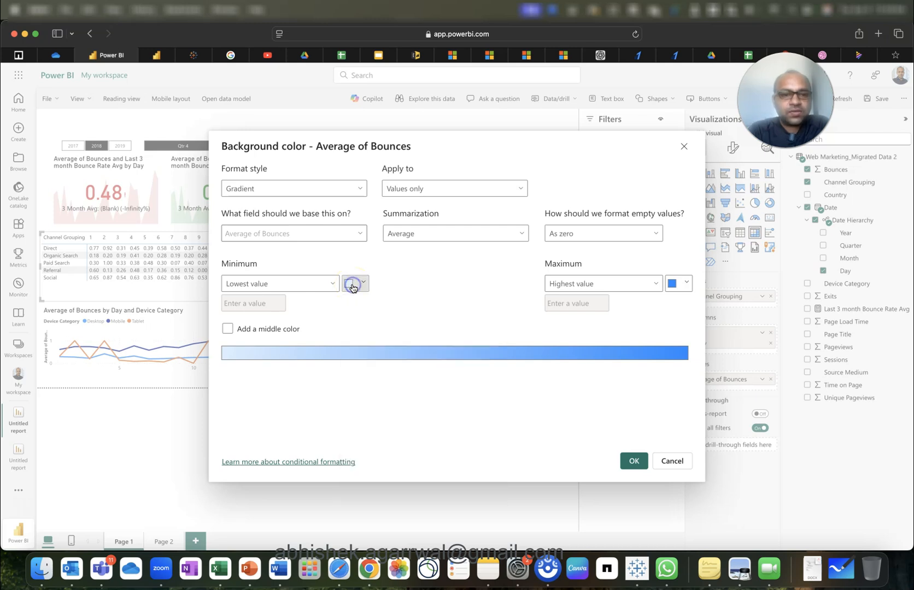
pyautogui.click(683, 281)
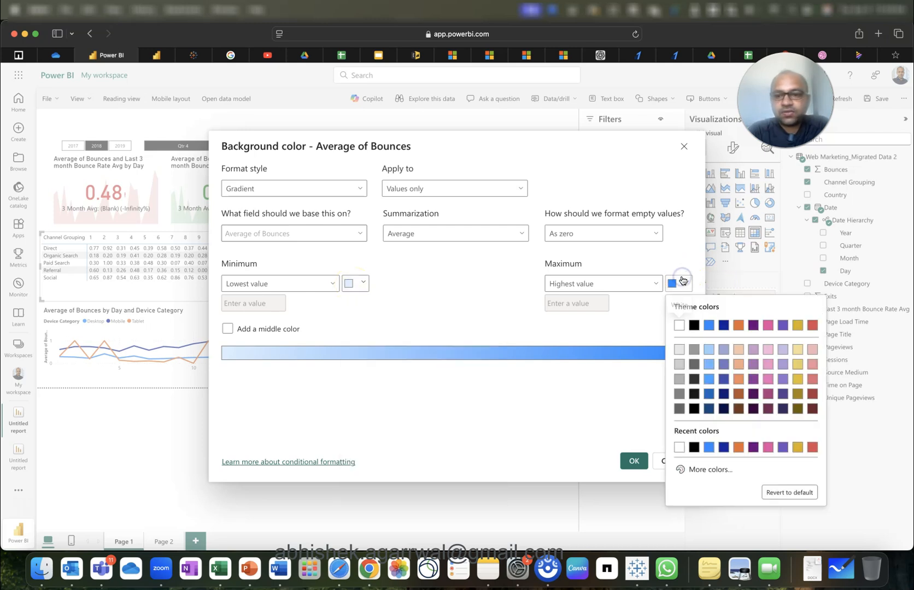
pyautogui.click(811, 326)
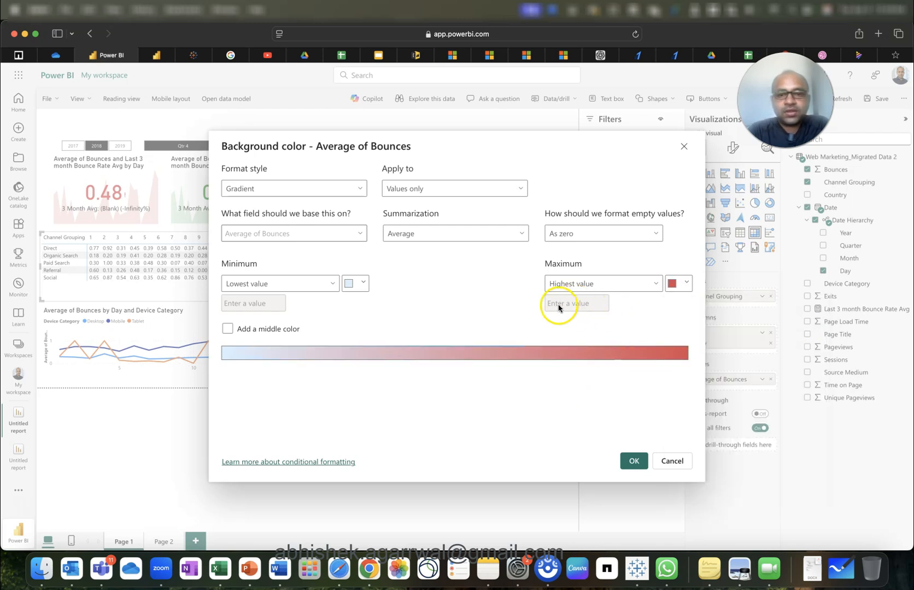
pyautogui.click(632, 463)
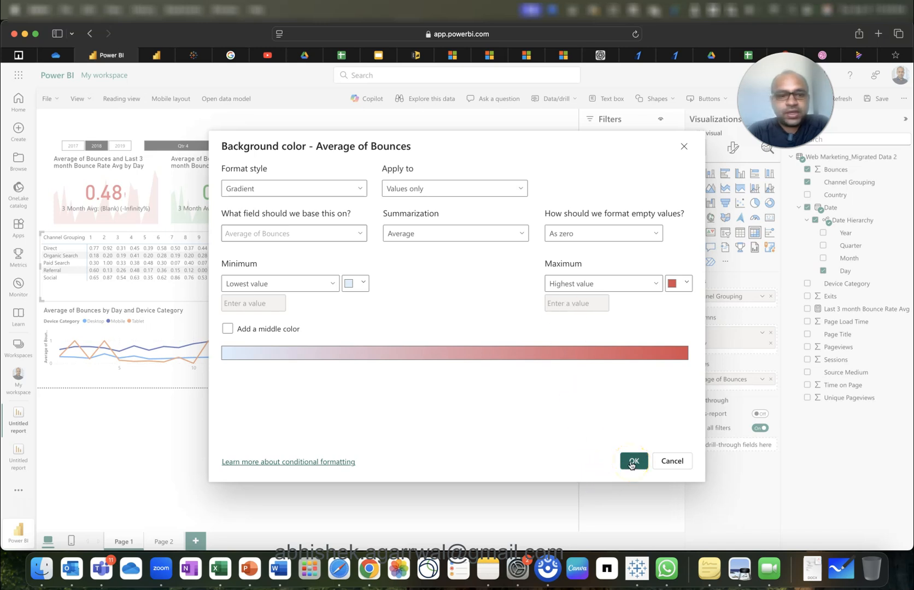
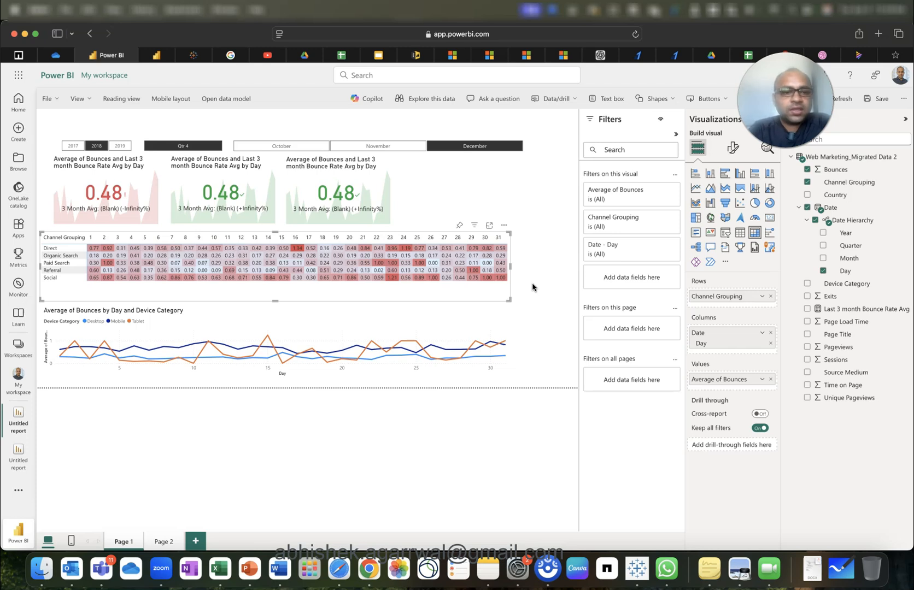
# Cross-filter the report to Direct on day 16, then clear it and deselect the bounce matrix.
pyautogui.click(299, 250)
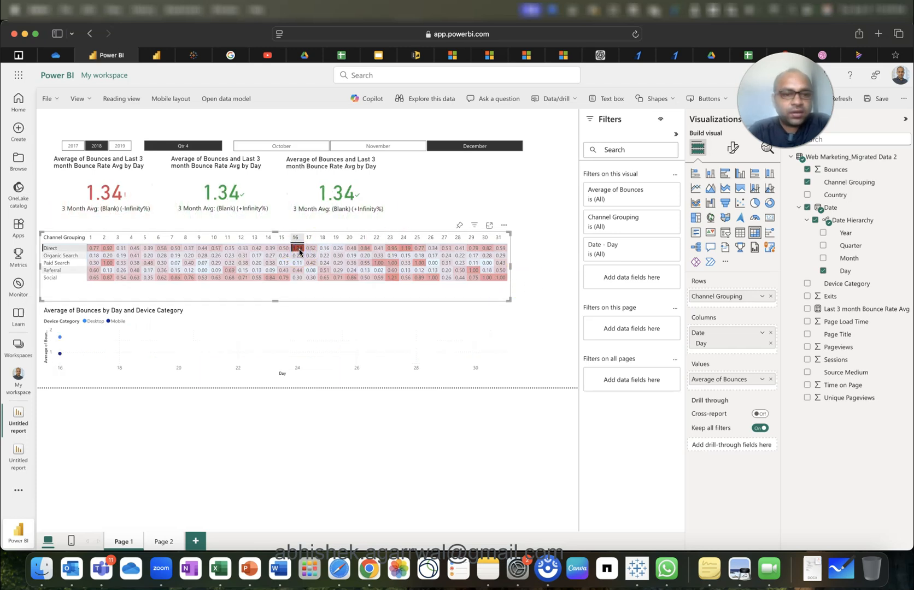
pyautogui.click(296, 249)
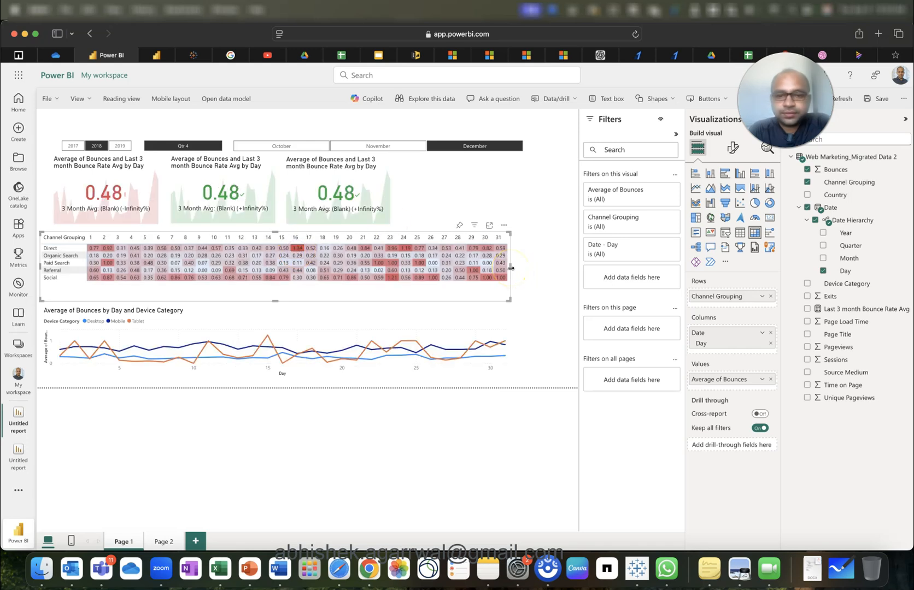
pyautogui.click(542, 265)
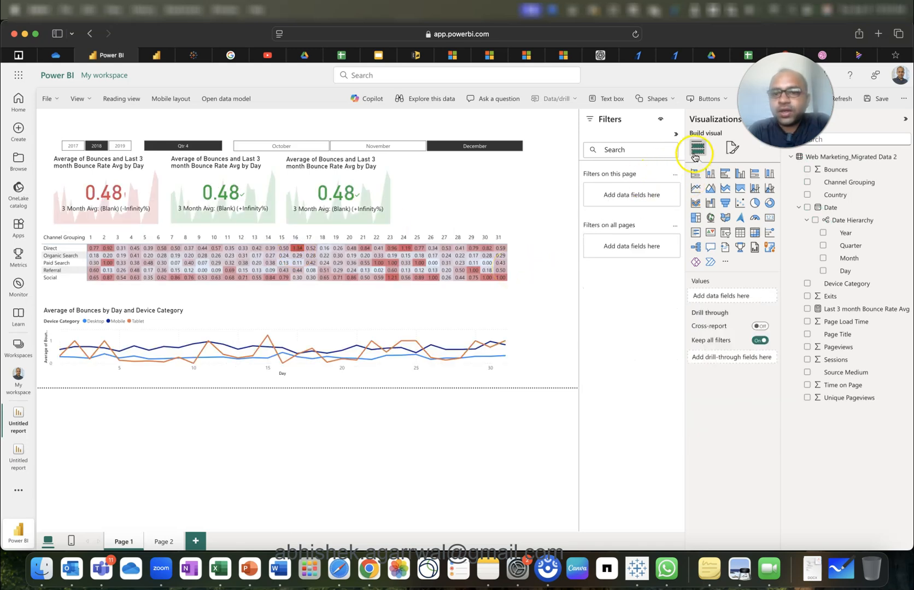
# Widen the page canvas to 1500 × 720 px and collapse the Filters pane.
pyautogui.click(732, 147)
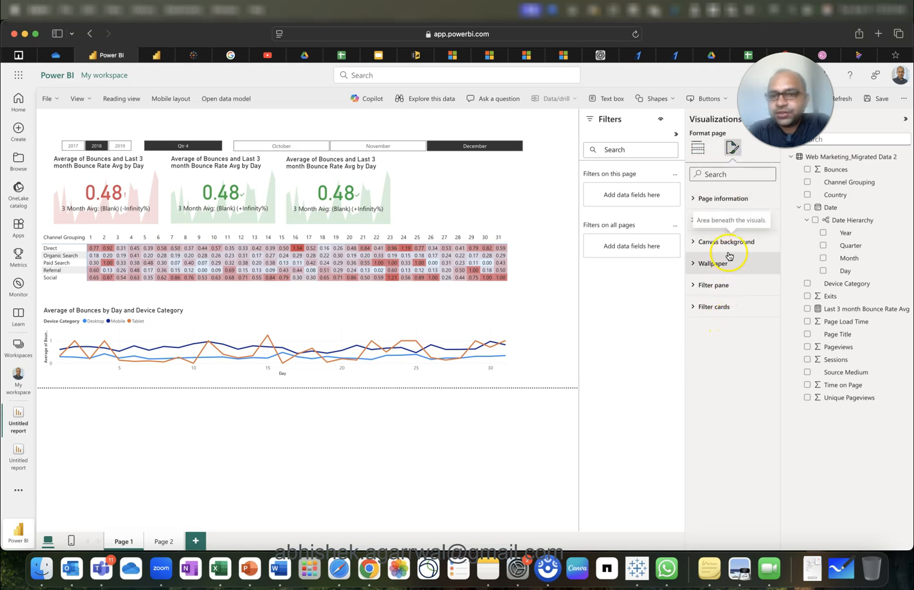
pyautogui.click(725, 221)
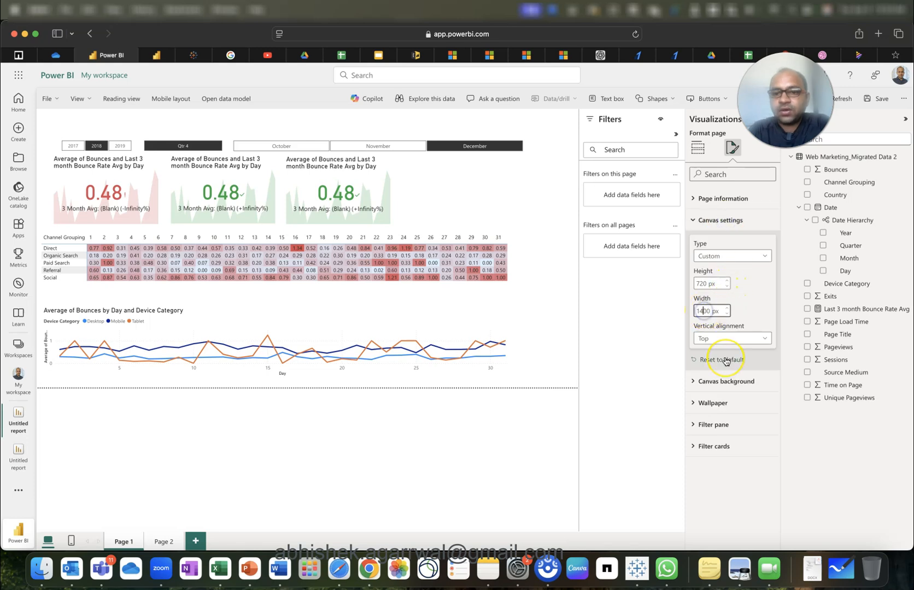
pyautogui.click(530, 292)
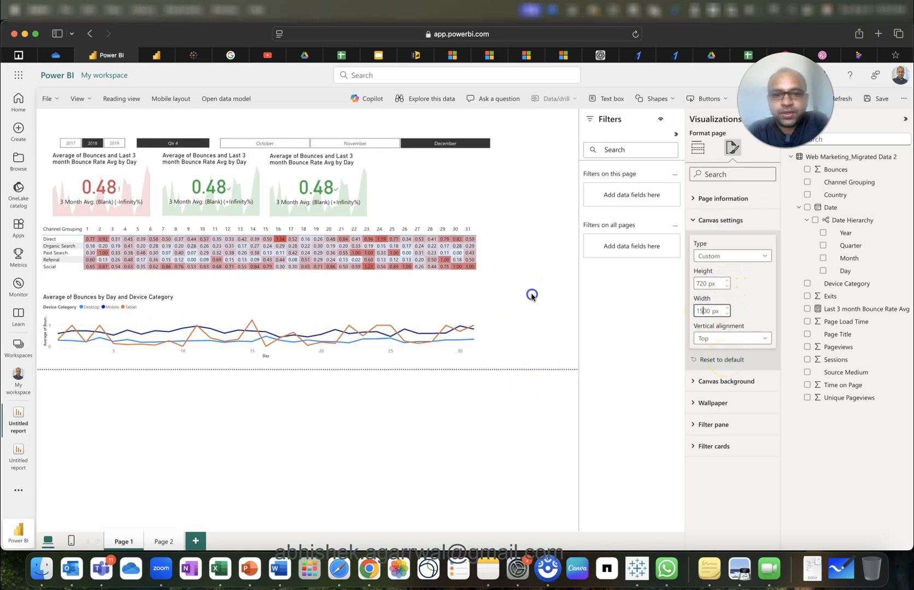
pyautogui.click(676, 134)
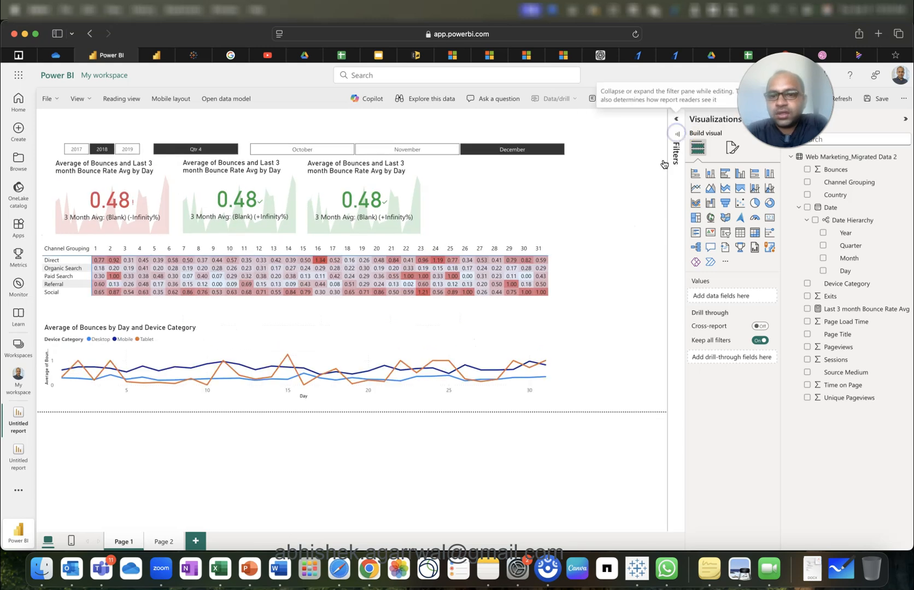
# Add a clustered bar chart of Average of Bounces by Country beside the KPI cards, with data labels on.
pyautogui.click(725, 173)
pyautogui.moveTo(612, 255); pyautogui.dragTo(617, 399)
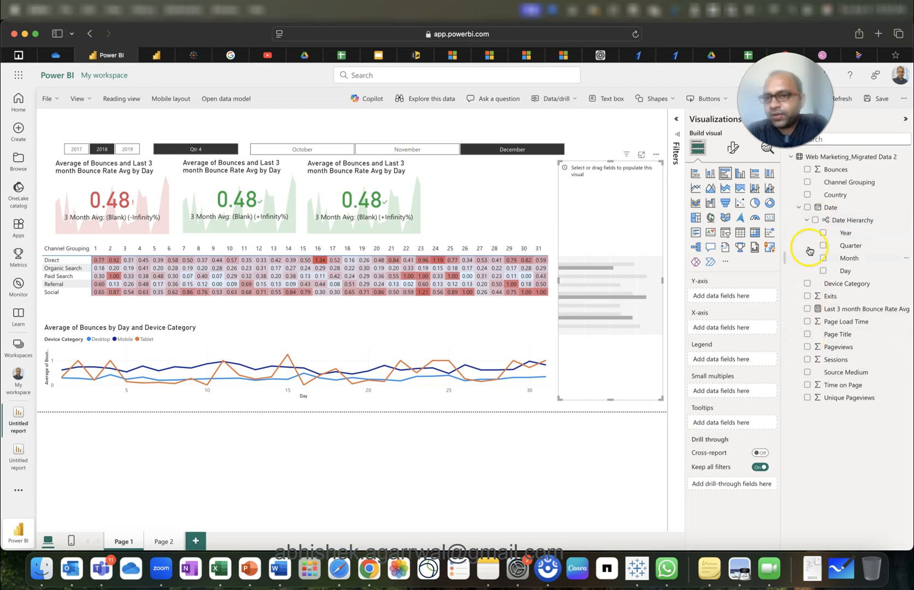
pyautogui.click(807, 196)
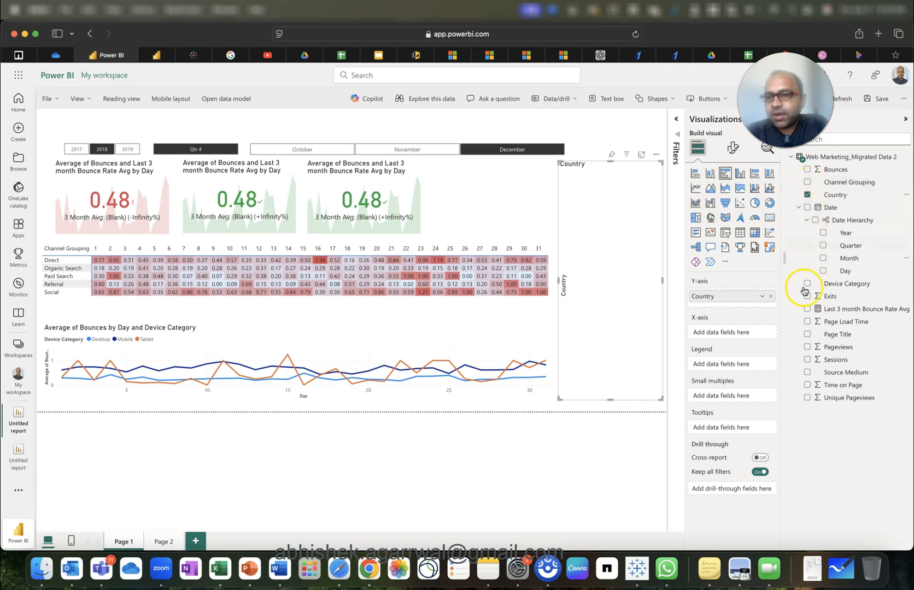
pyautogui.click(806, 170)
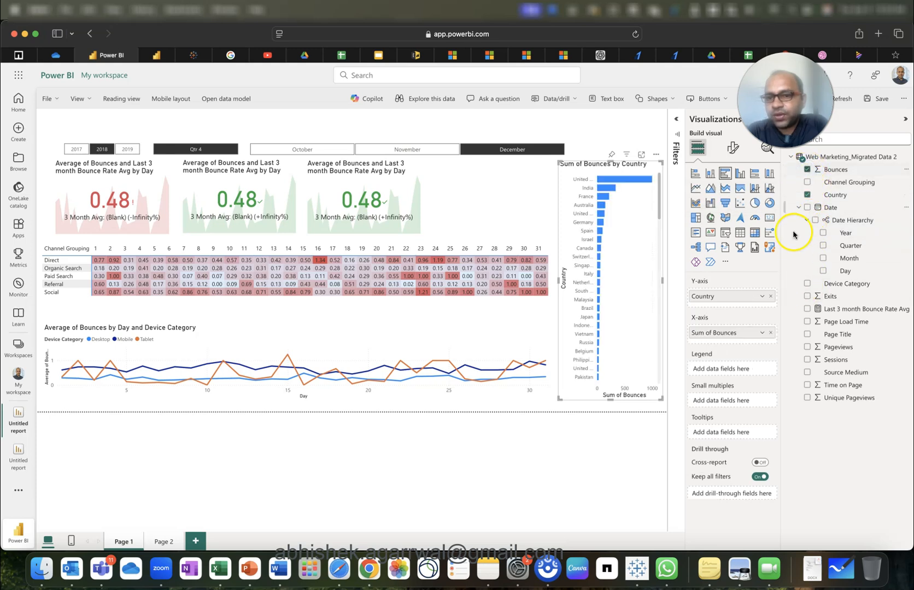
pyautogui.click(761, 332)
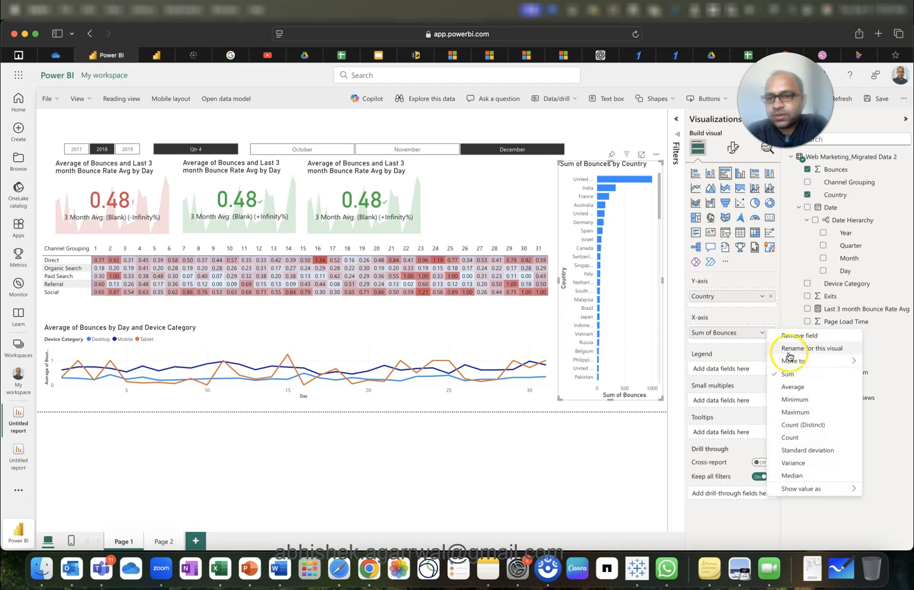
pyautogui.click(793, 387)
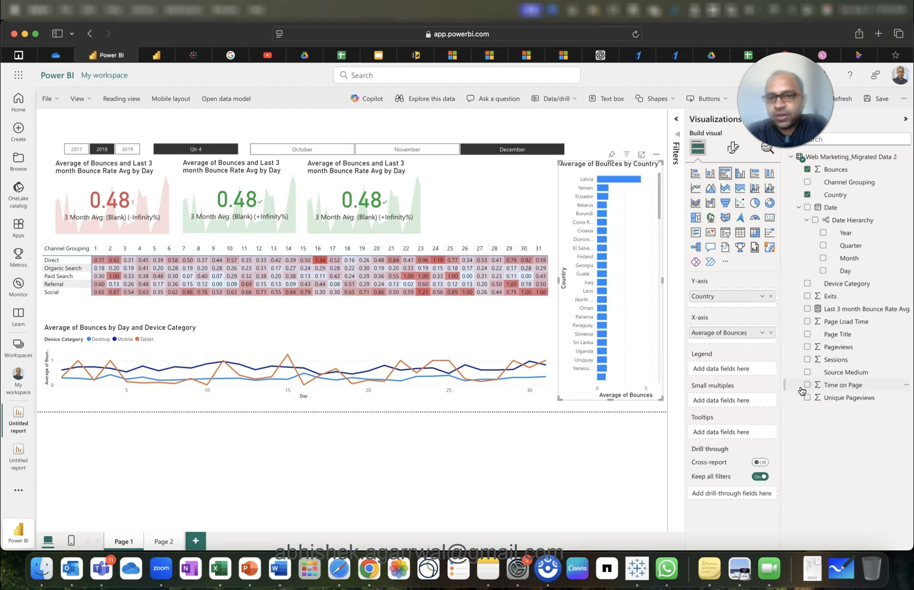
pyautogui.click(733, 148)
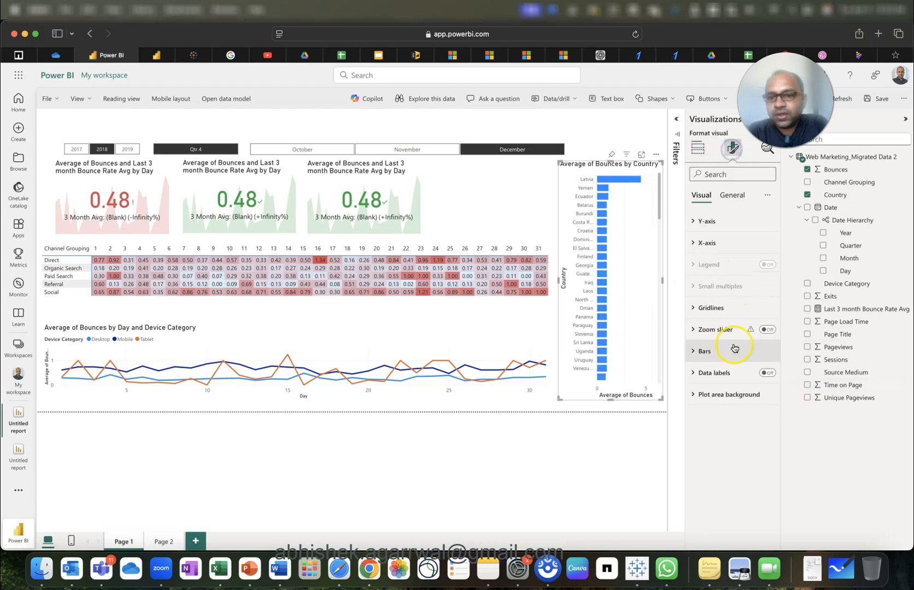
pyautogui.click(768, 373)
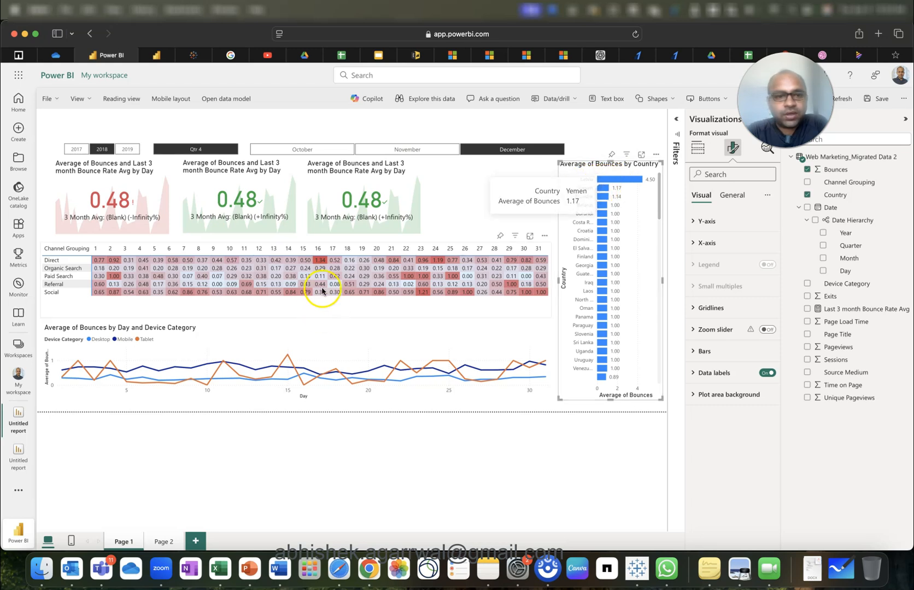
pyautogui.click(320, 261)
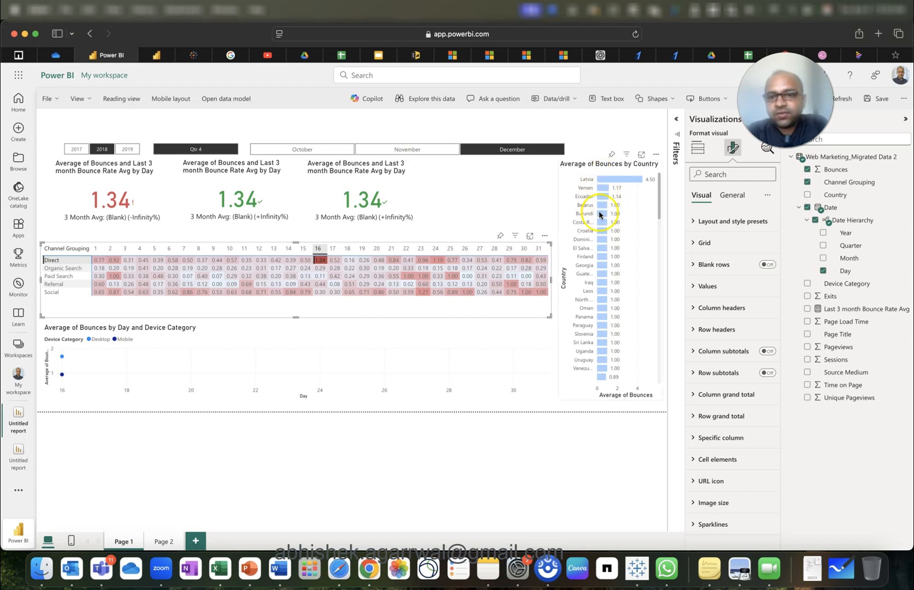
pyautogui.scroll(-5, 605, 313)
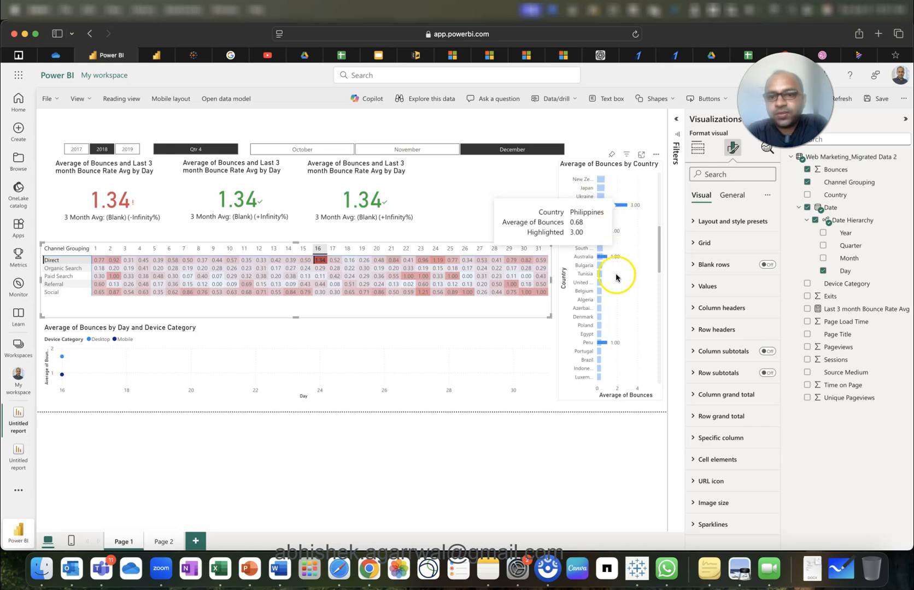
pyautogui.scroll(-5, 651, 291)
pyautogui.scroll(10, 651, 291)
pyautogui.click(651, 296)
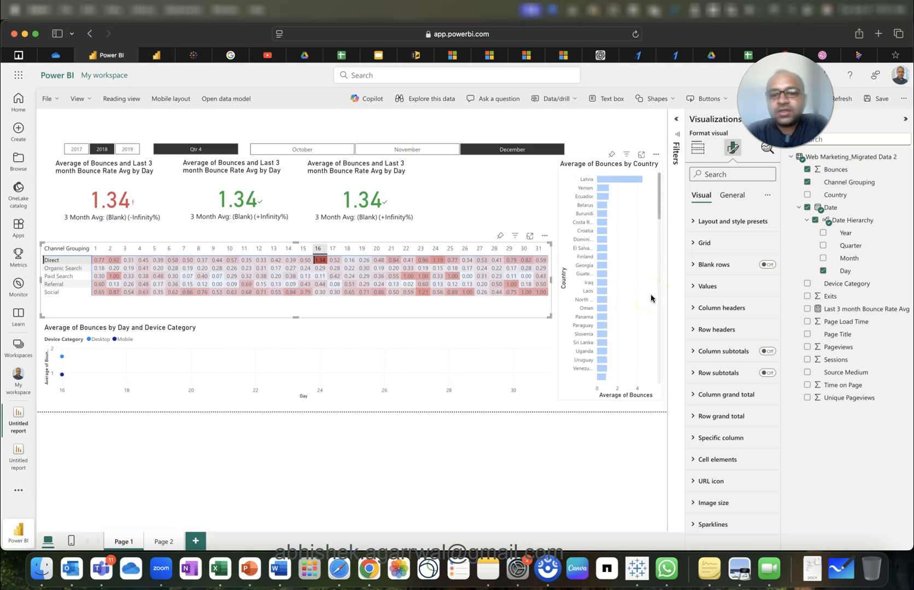
pyautogui.click(320, 261)
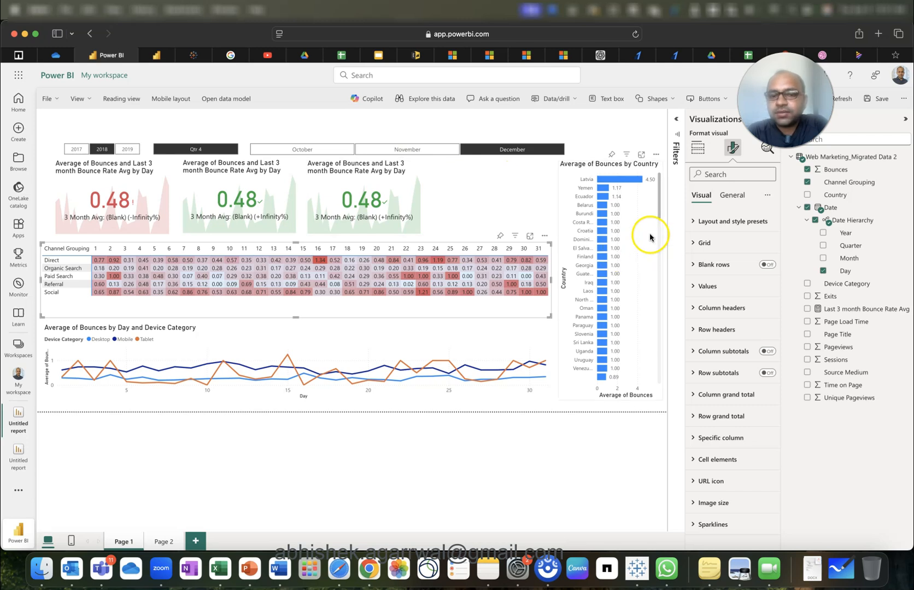
pyautogui.click(658, 187)
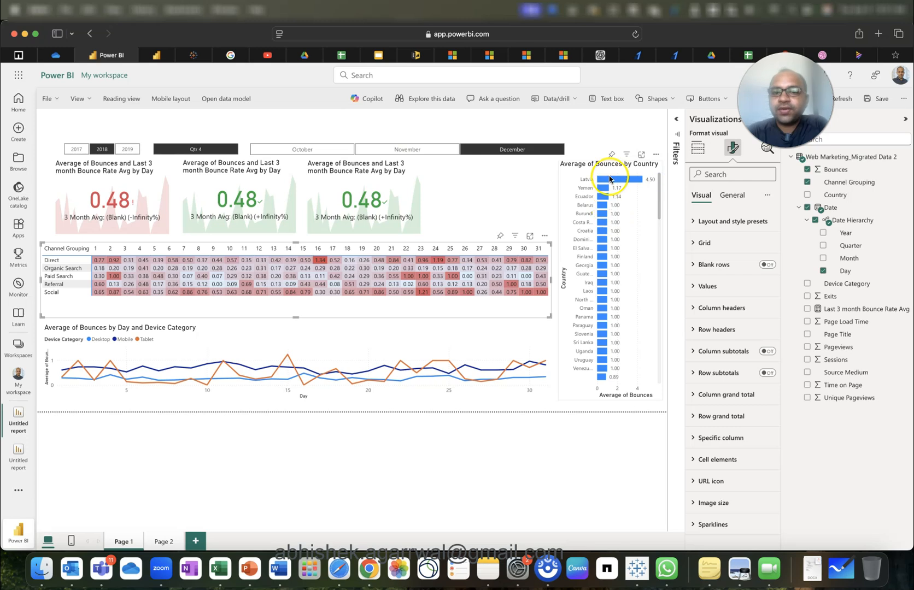
pyautogui.click(113, 276)
pyautogui.scroll(-5, 633, 300)
pyautogui.scroll(-3, 633, 299)
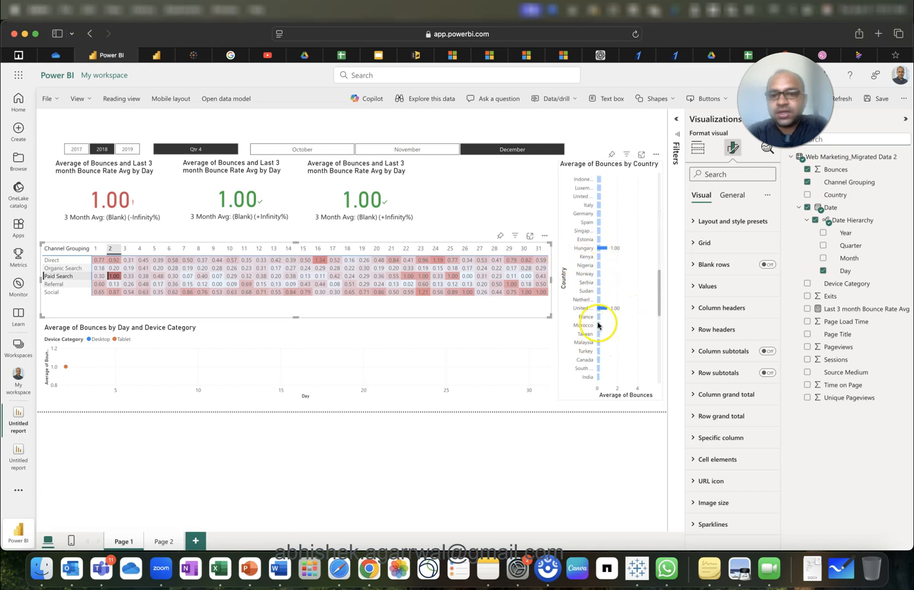
pyautogui.scroll(3, 623, 333)
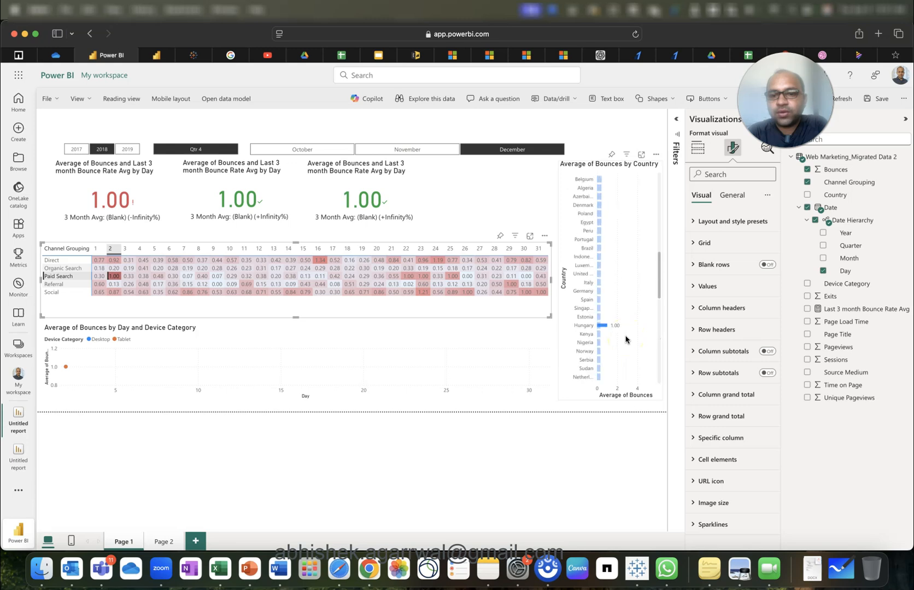
pyautogui.scroll(3, 625, 340)
pyautogui.click(113, 304)
pyautogui.click(113, 278)
pyautogui.click(315, 371)
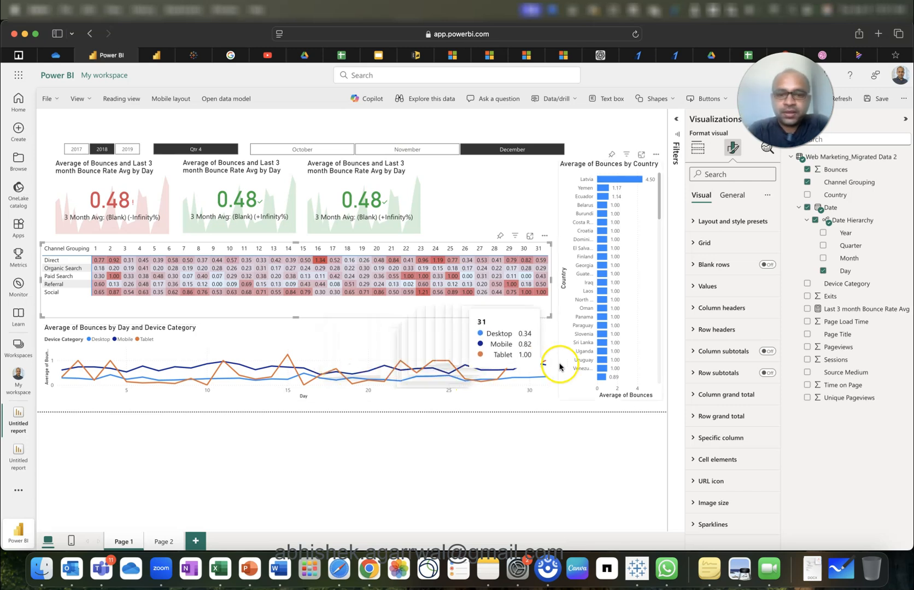
pyautogui.click(532, 332)
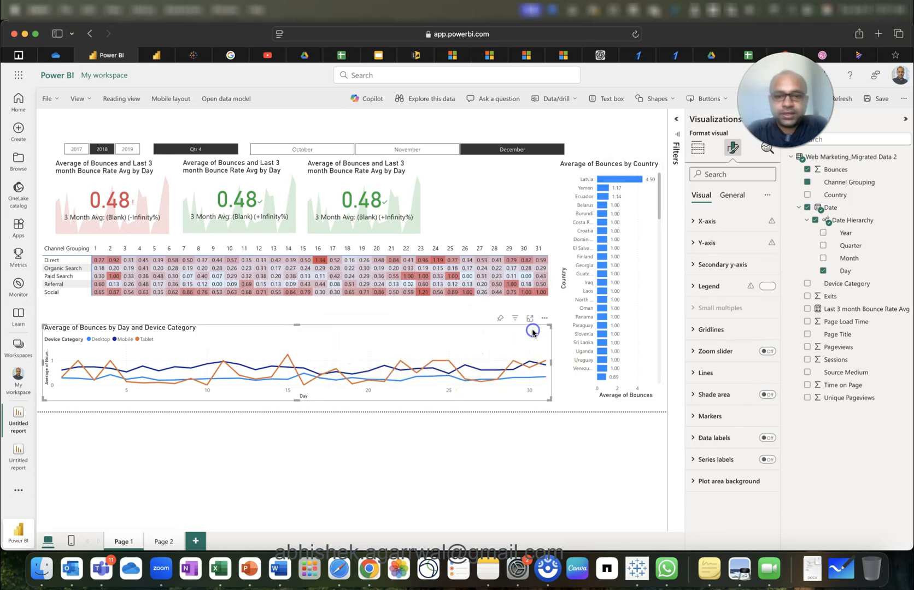
pyautogui.click(636, 362)
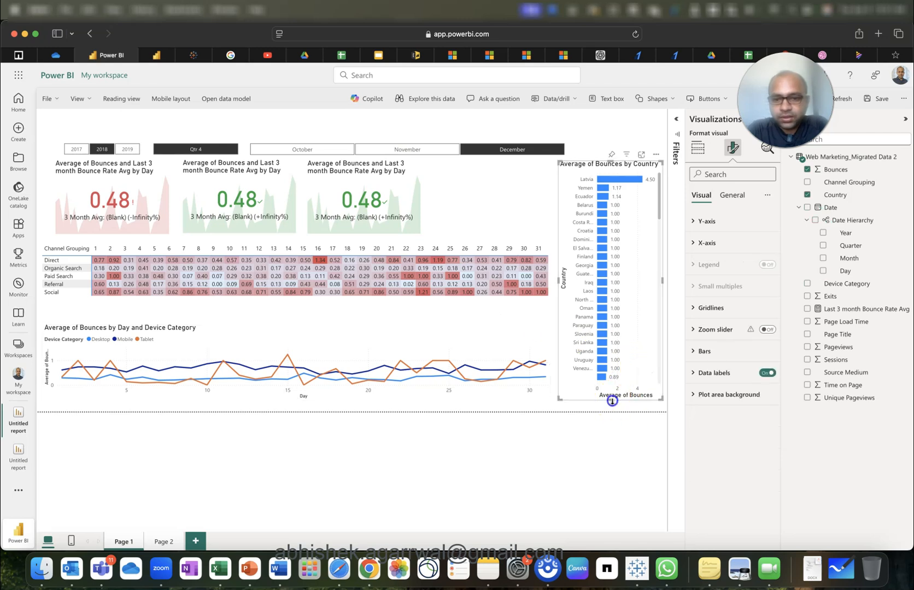
pyautogui.click(486, 126)
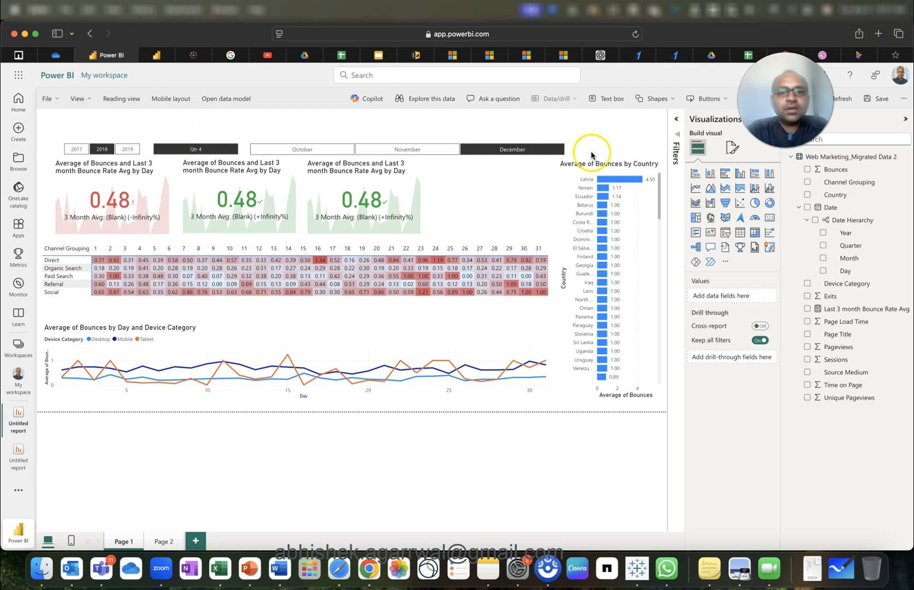
# Add, position and then remove a blue rectangle, and insert an empty text box instead.
pyautogui.click(653, 101)
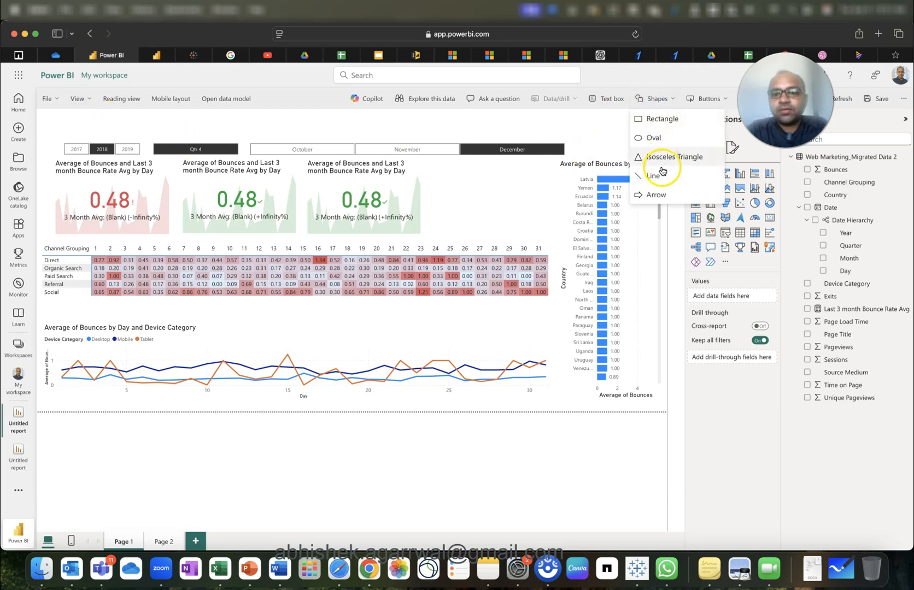
pyautogui.click(656, 119)
pyautogui.moveTo(499, 197); pyautogui.dragTo(120, 146)
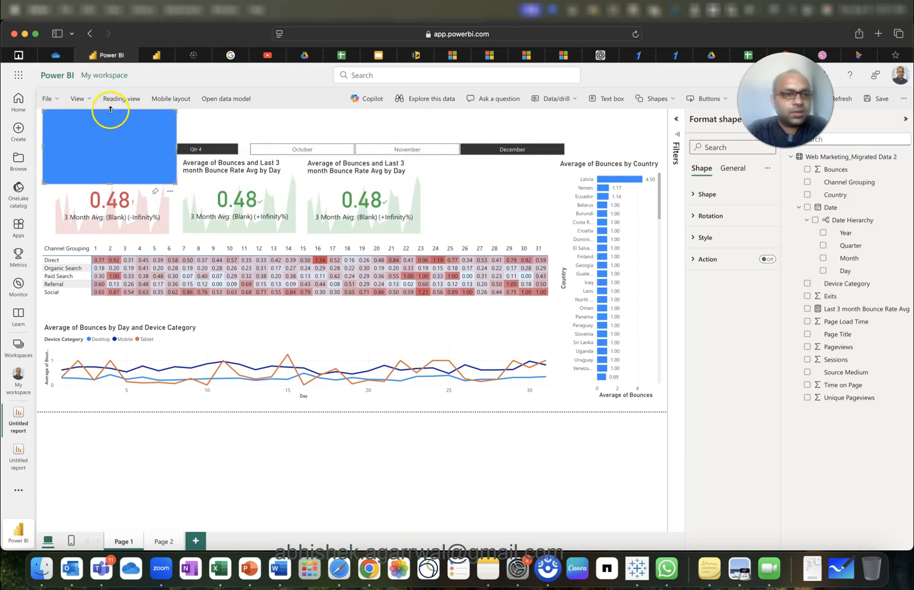
pyautogui.moveTo(111, 114); pyautogui.dragTo(110, 117)
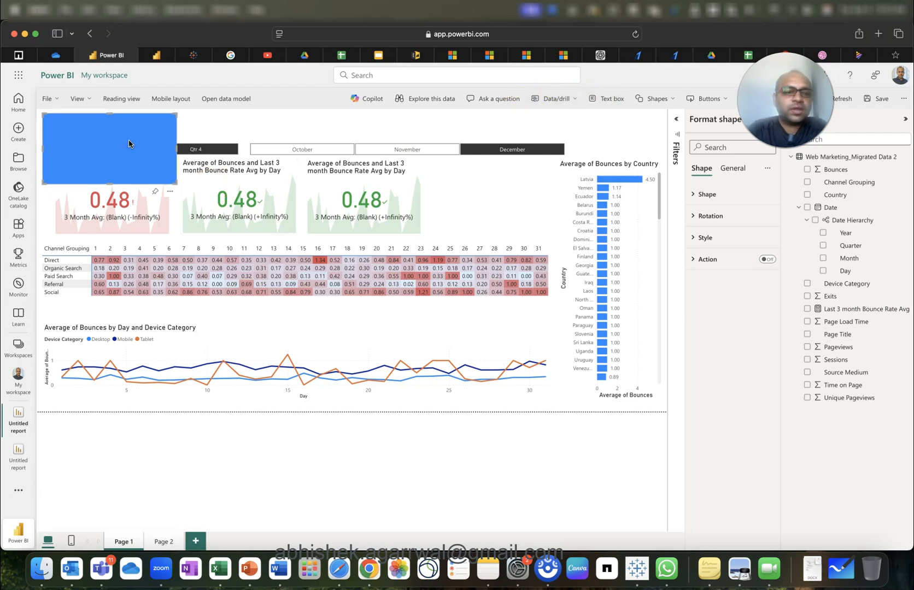
pyautogui.rightClick(166, 181)
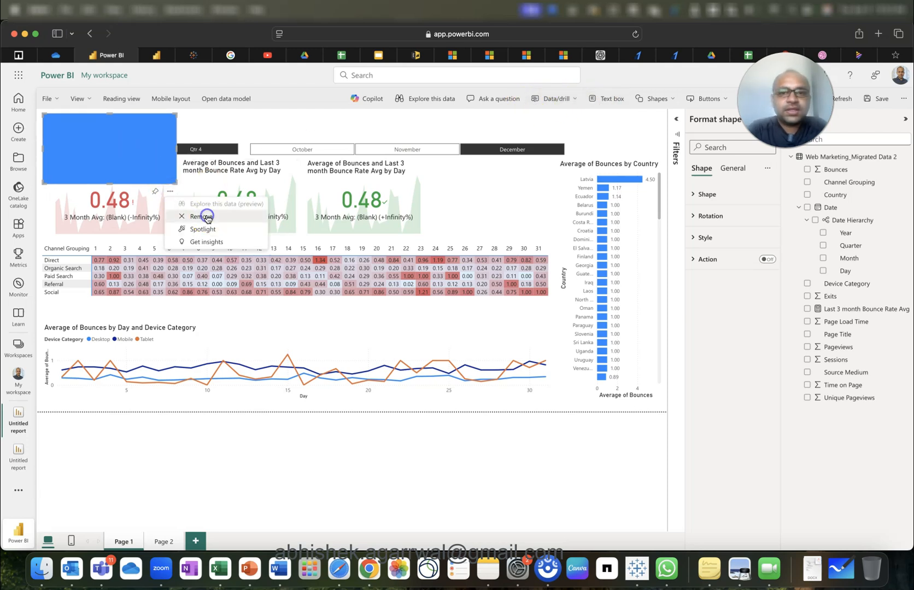
pyautogui.click(207, 214)
pyautogui.click(608, 98)
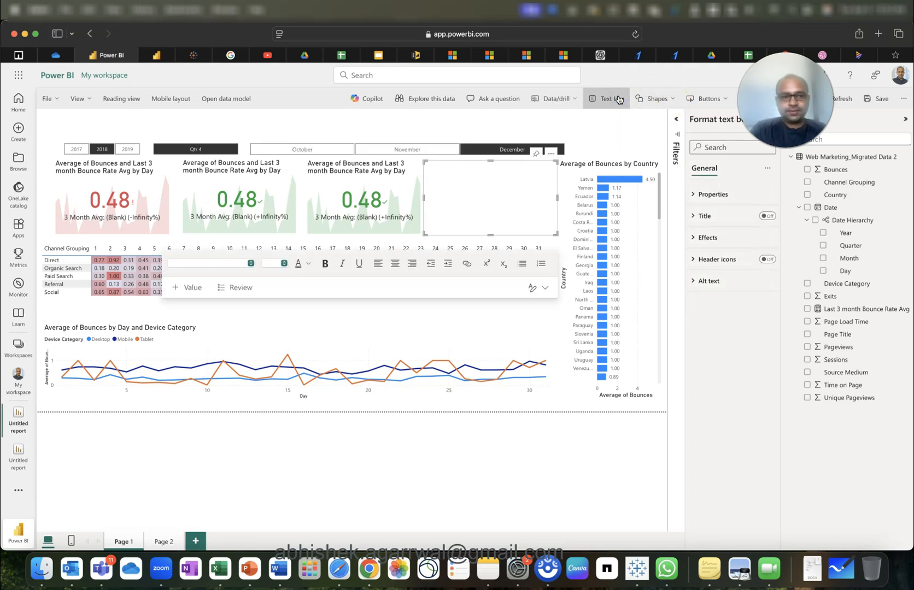
# Type 'Web Marketing Analytics Dashboard' into the text box and stretch it across the page top.
pyautogui.write('Web Marketing Dashboard')
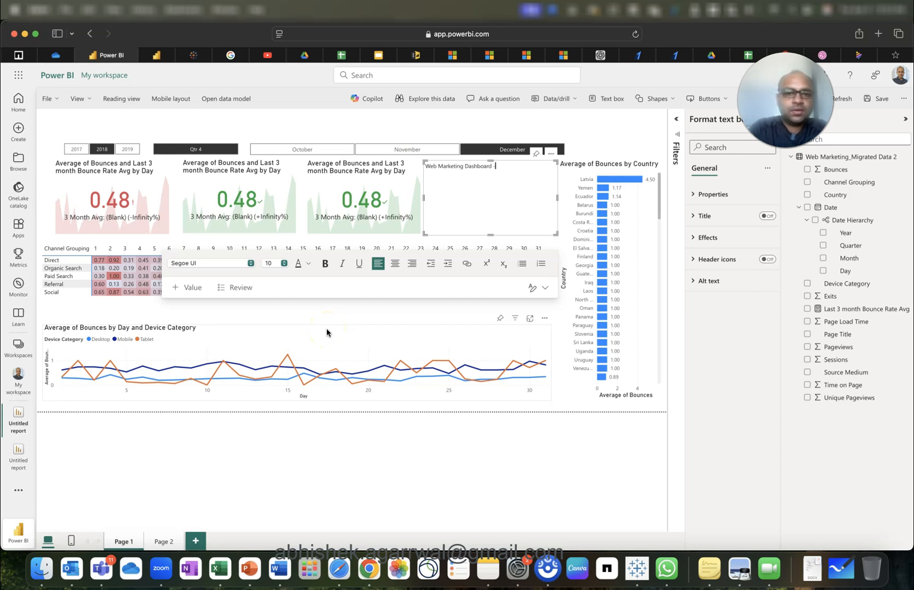
pyautogui.click(465, 166)
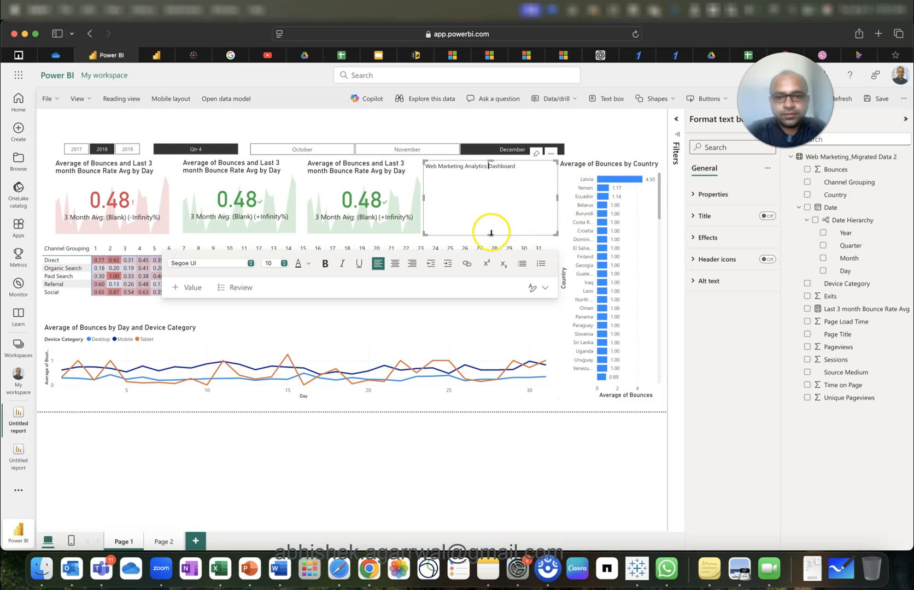
pyautogui.moveTo(490, 235); pyautogui.dragTo(576, 112)
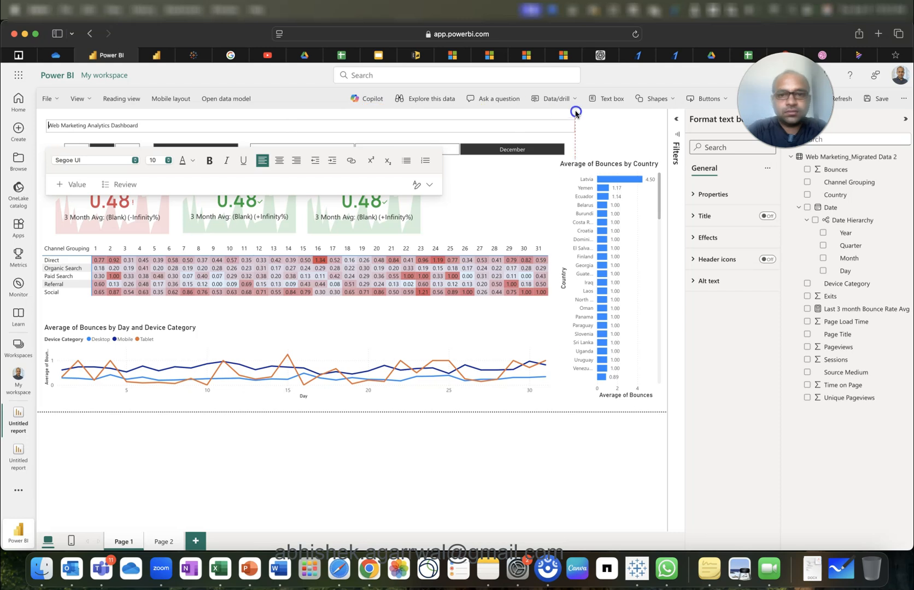
pyautogui.moveTo(653, 123); pyautogui.dragTo(651, 125)
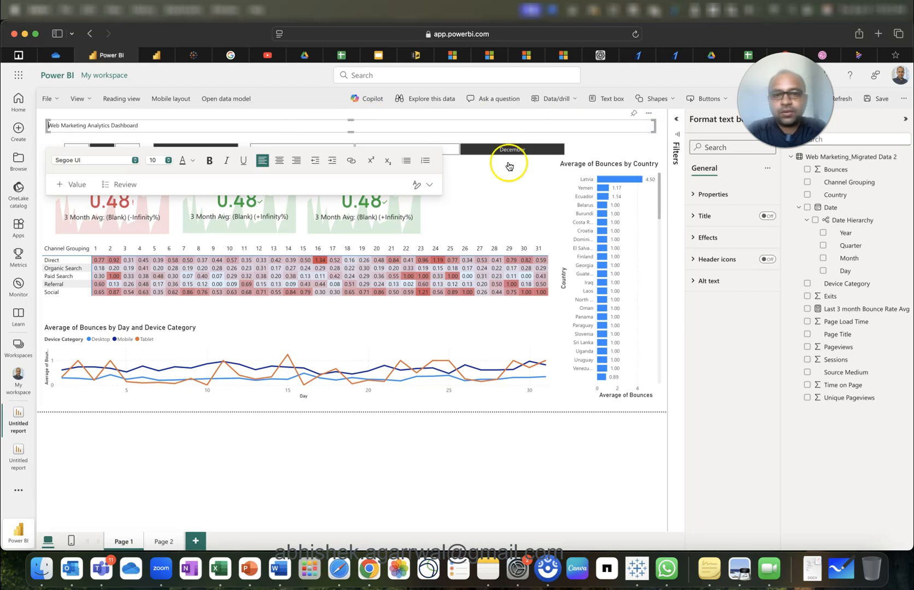
# Set the title text to font size 20 and make the box taller to fit.
pyautogui.tripleClick(127, 124)
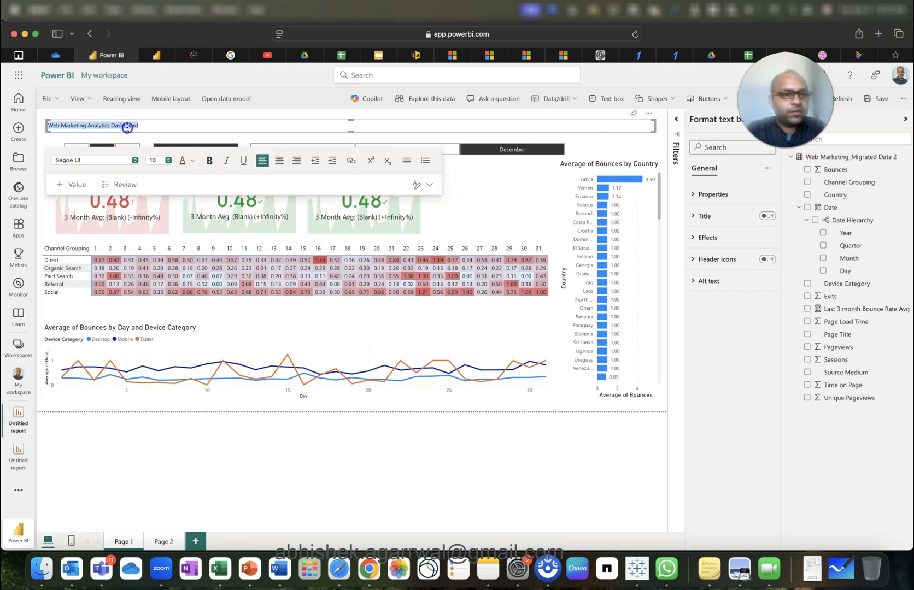
pyautogui.click(167, 160)
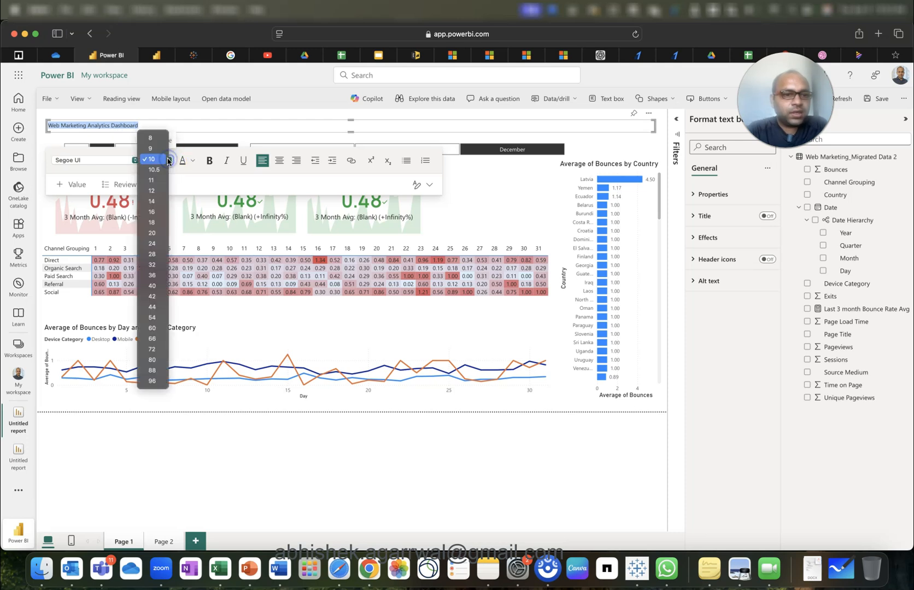
pyautogui.click(156, 233)
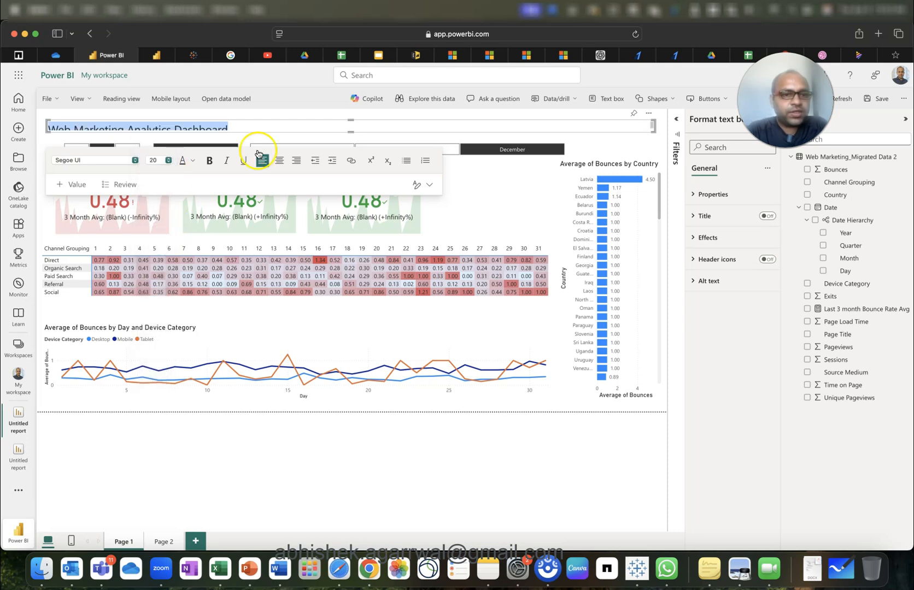
pyautogui.click(352, 138)
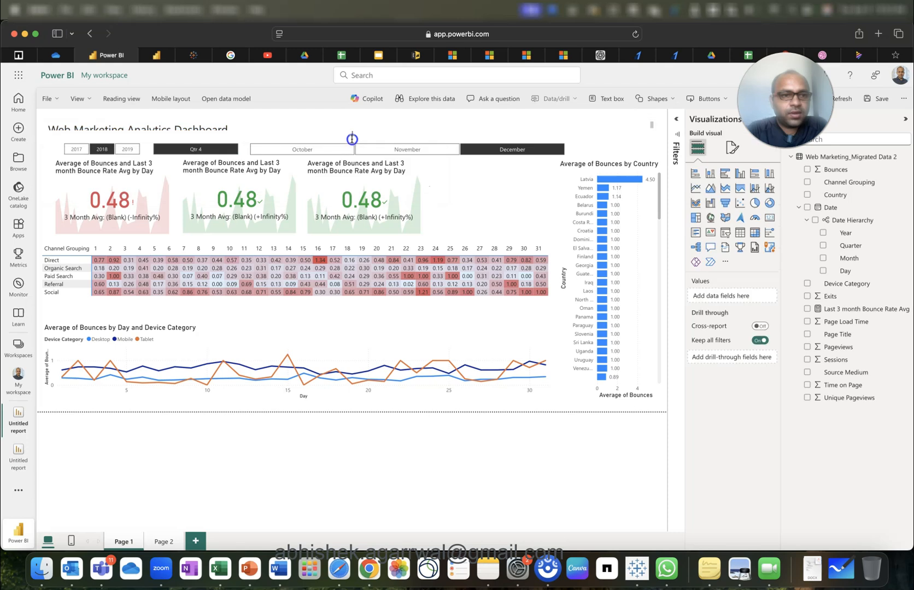
pyautogui.click(352, 124)
pyautogui.moveTo(351, 121); pyautogui.dragTo(360, 117)
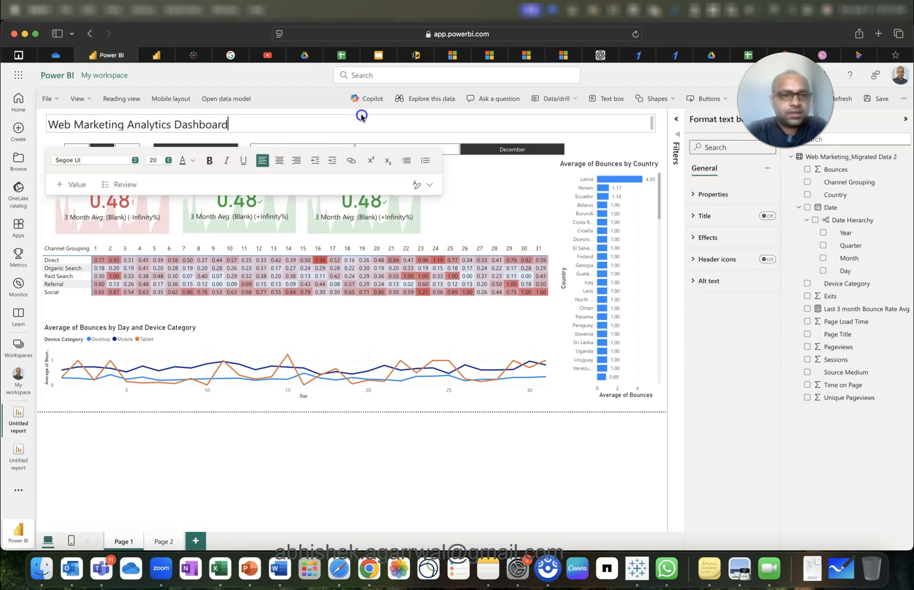
# Make the title text bold and grey, slightly enlarging the box.
pyautogui.moveTo(353, 132); pyautogui.dragTo(354, 137)
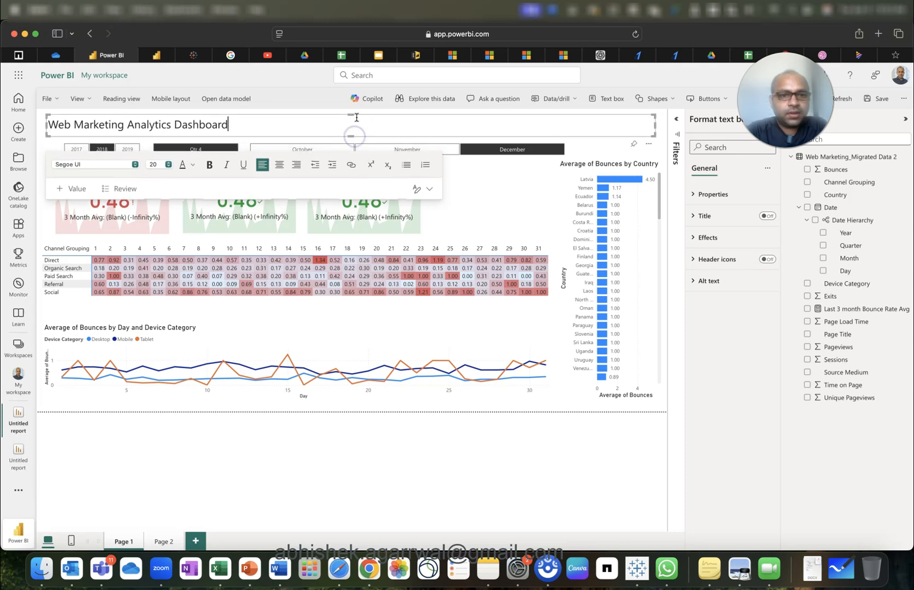
pyautogui.tripleClick(254, 130)
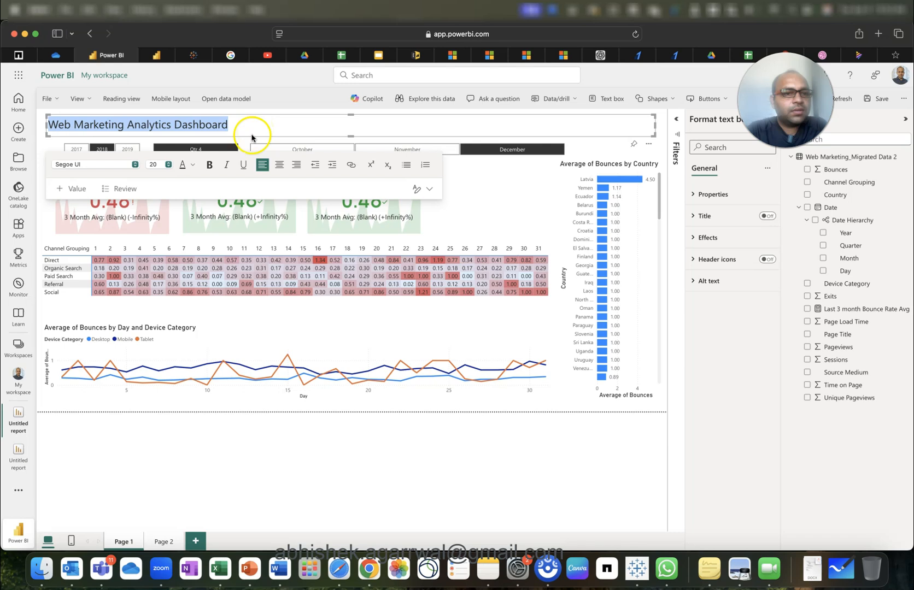
pyautogui.click(209, 165)
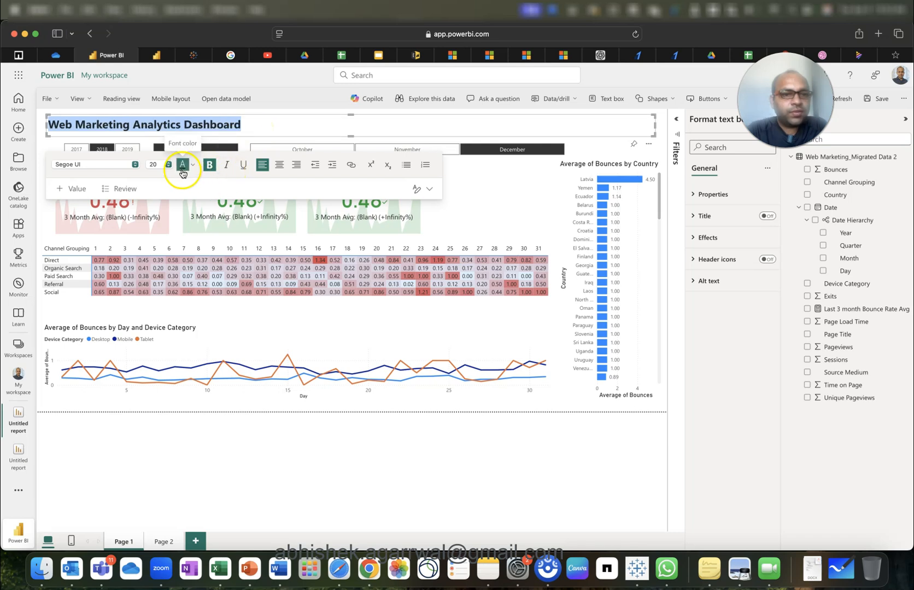
pyautogui.click(184, 170)
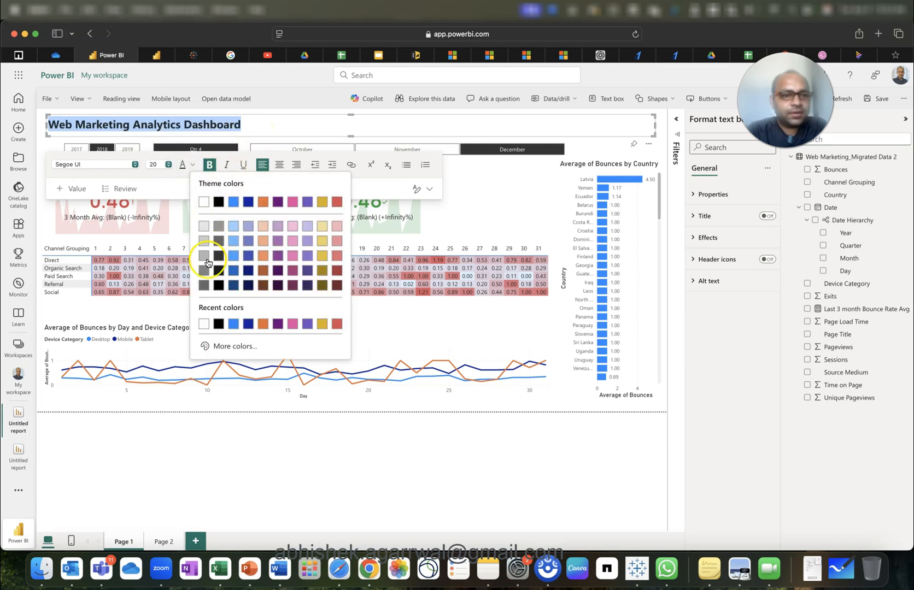
pyautogui.click(218, 240)
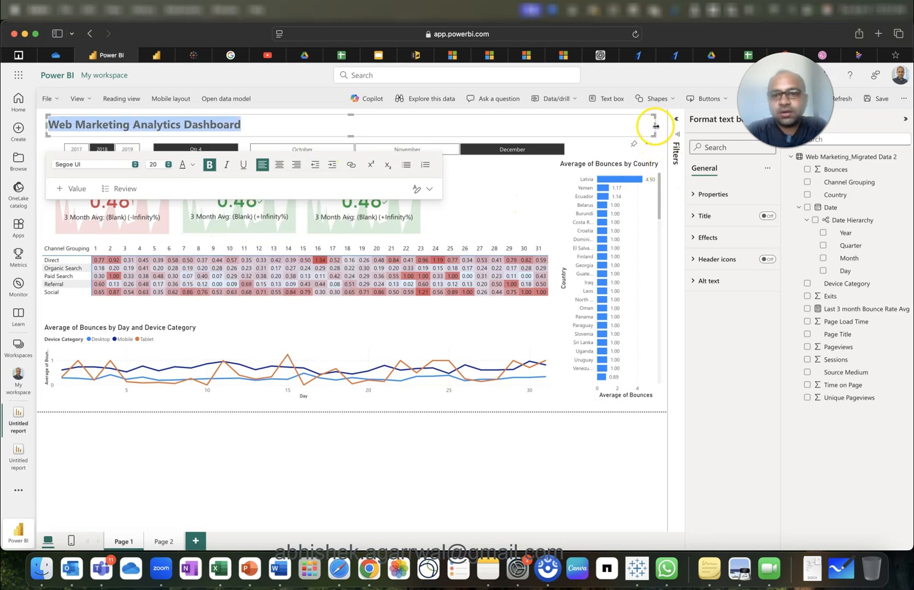
# Give the title box a light grey background at 50% transparency.
pyautogui.click(718, 237)
pyautogui.click(762, 263)
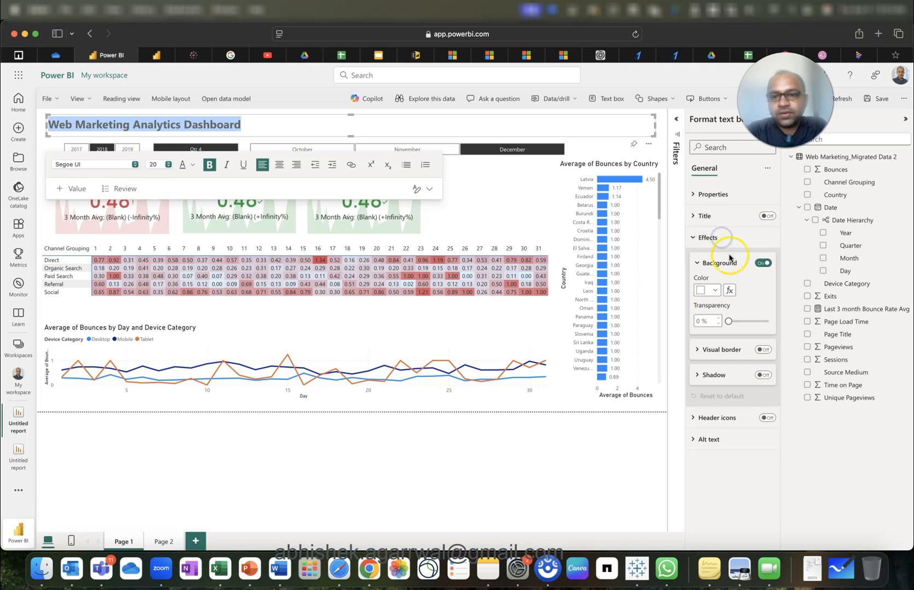
pyautogui.click(715, 290)
pyautogui.click(707, 354)
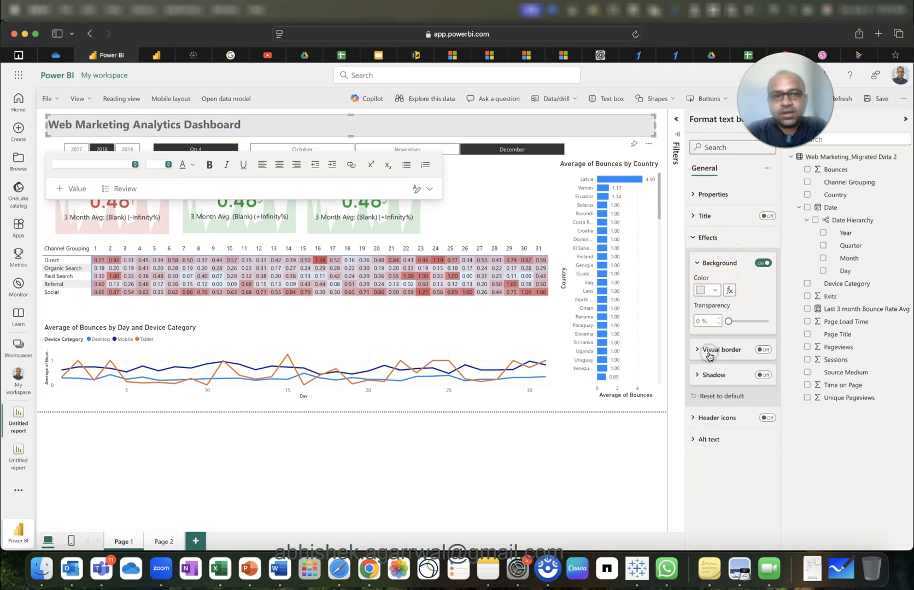
pyautogui.click(697, 322)
pyautogui.write('50')
pyautogui.press('Return')
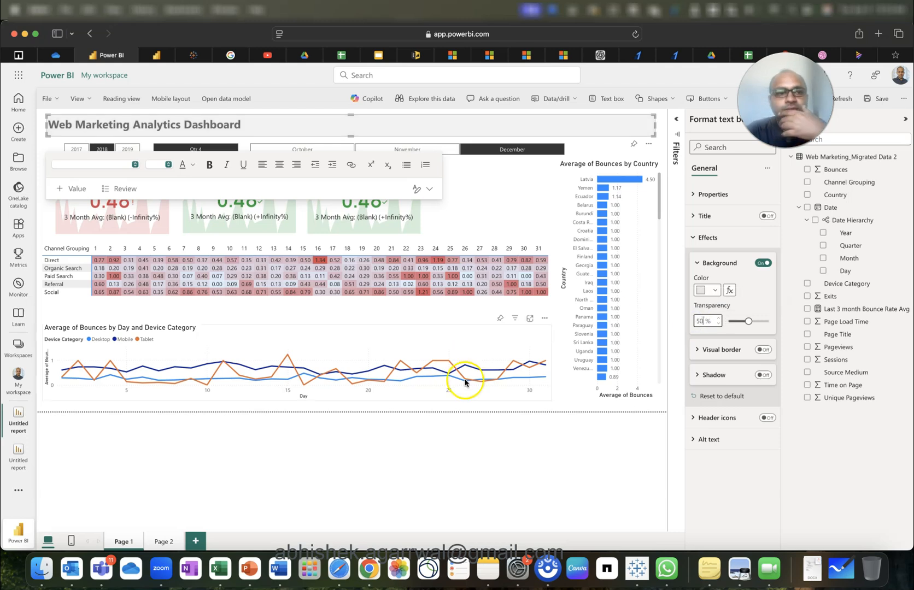
pyautogui.click(484, 407)
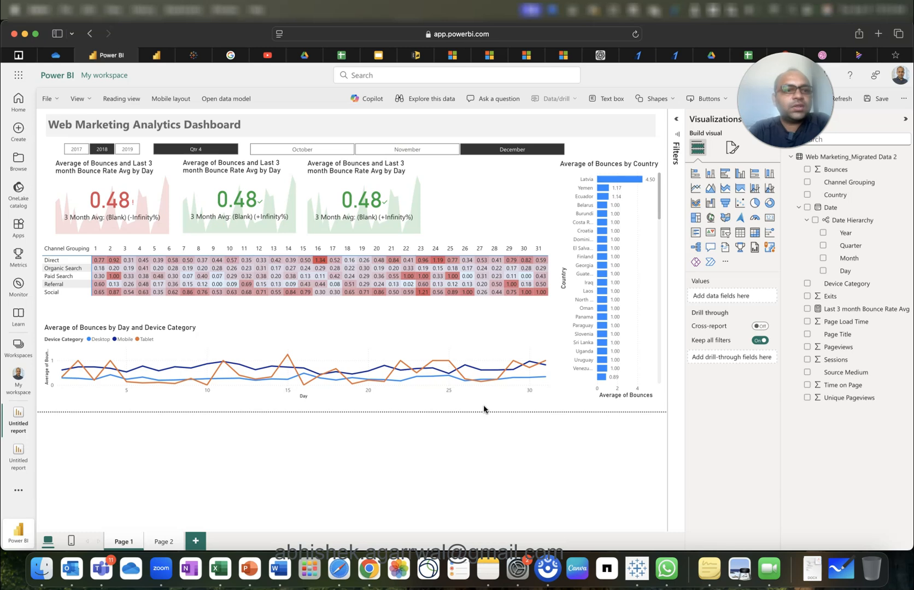
# Paste a copy of the third KPI card as a fourth card beside it.
pyautogui.click(390, 189)
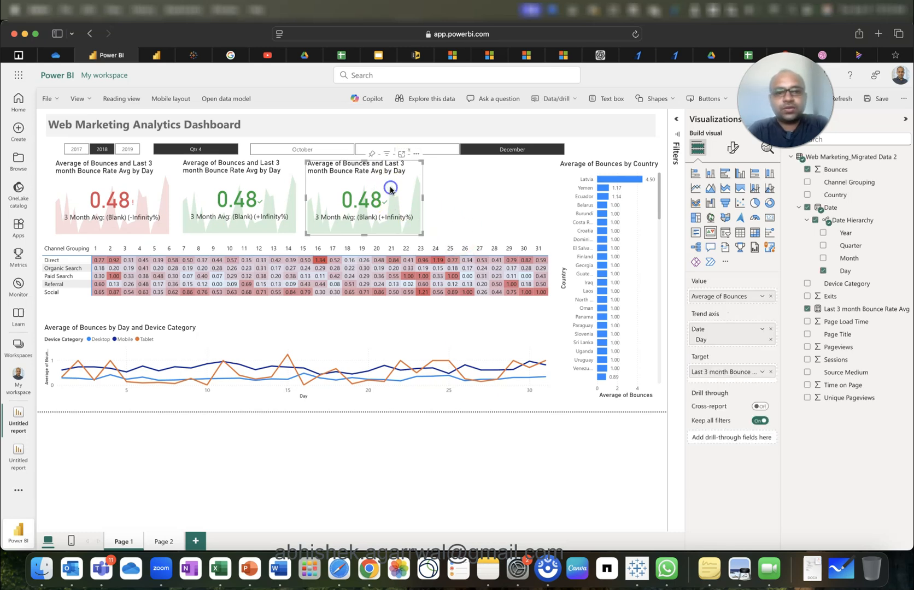
pyautogui.hotkey('ctrl', 'v')
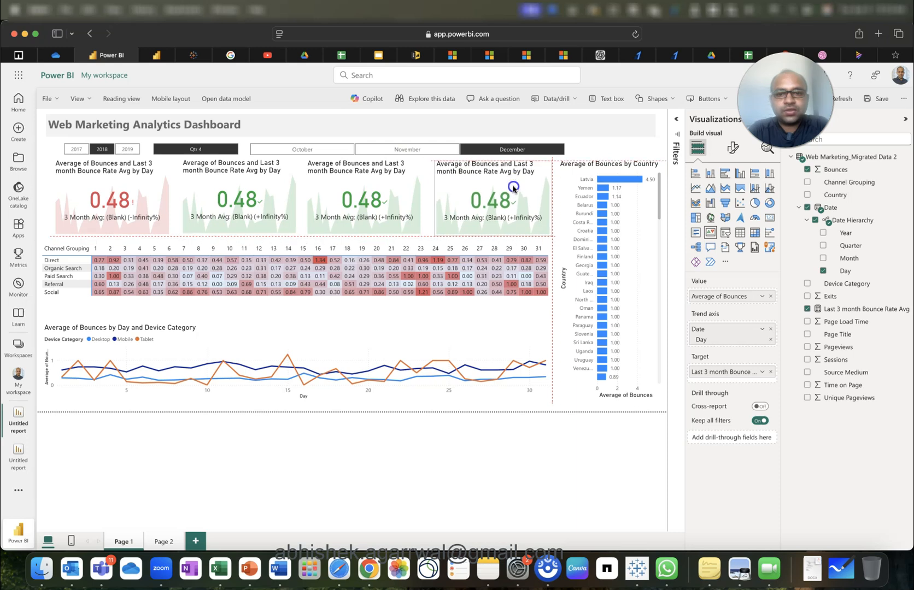
pyautogui.moveTo(513, 186); pyautogui.dragTo(512, 186)
pyautogui.moveTo(384, 200); pyautogui.dragTo(387, 200)
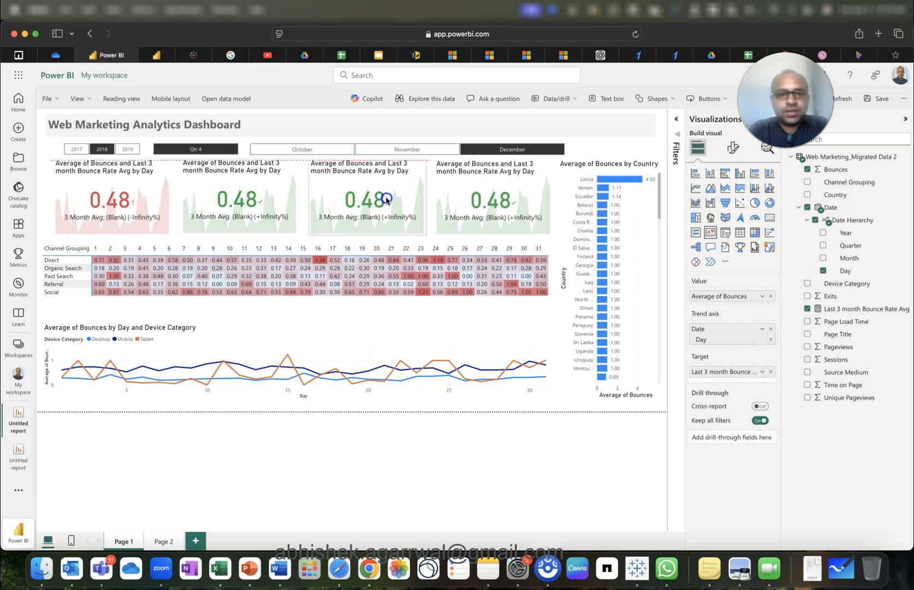
# Move the device line chart up under the heatmap and shorten the heatmap to reveal the chart title.
pyautogui.click(404, 327)
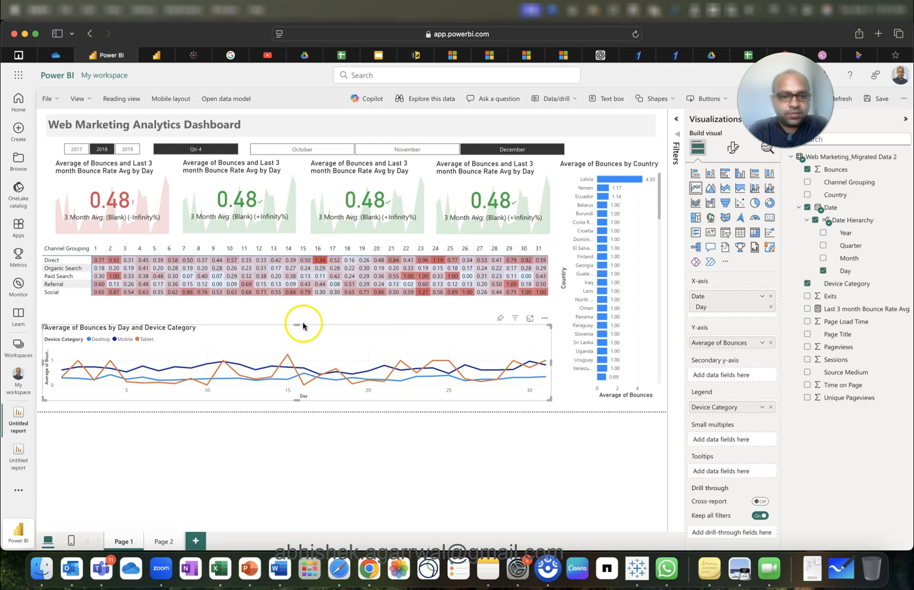
pyautogui.moveTo(295, 325); pyautogui.dragTo(305, 309)
pyautogui.click(335, 302)
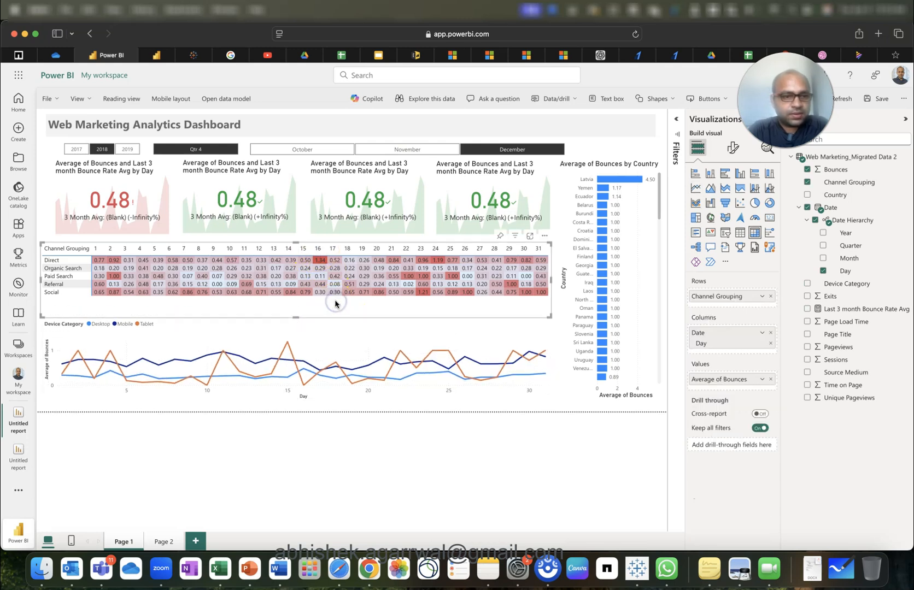
pyautogui.moveTo(295, 317)
pyautogui.mouseDown()
pyautogui.moveTo(321, 302)
pyautogui.moveTo(303, 304)
pyautogui.mouseUp()
pyautogui.click(317, 327)
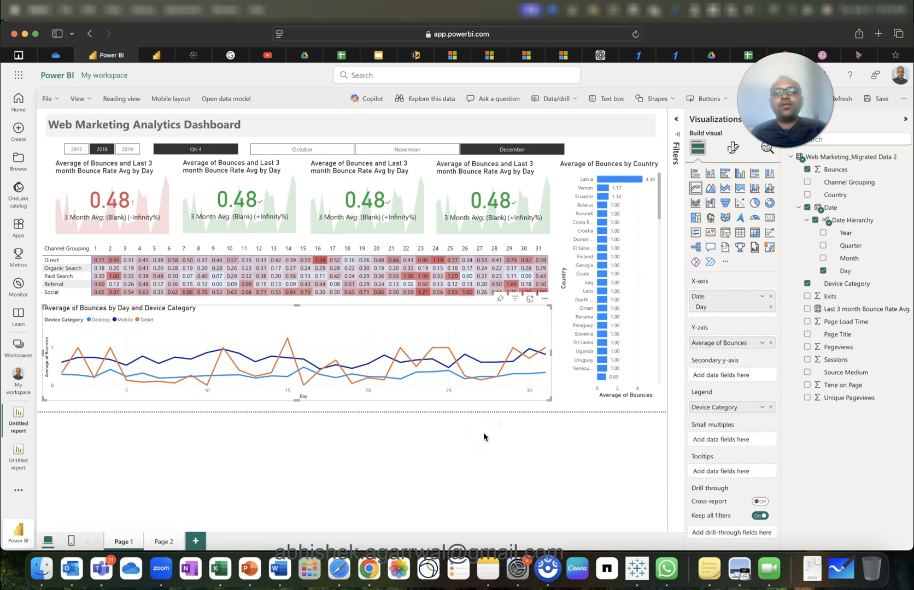
# Open the country bar chart's formatting and check vertical gridline colours, leaving them unchanged.
pyautogui.click(643, 296)
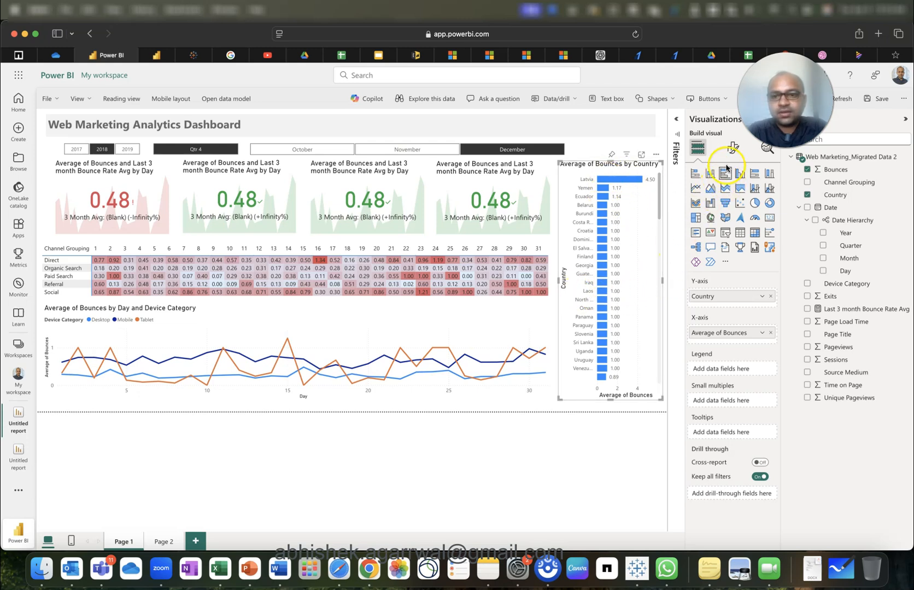
pyautogui.click(733, 148)
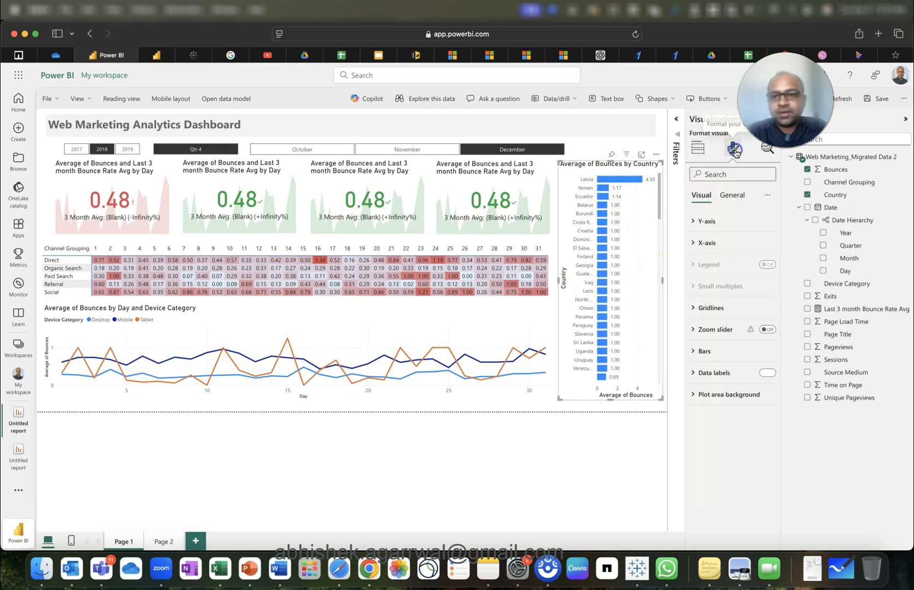
pyautogui.click(717, 309)
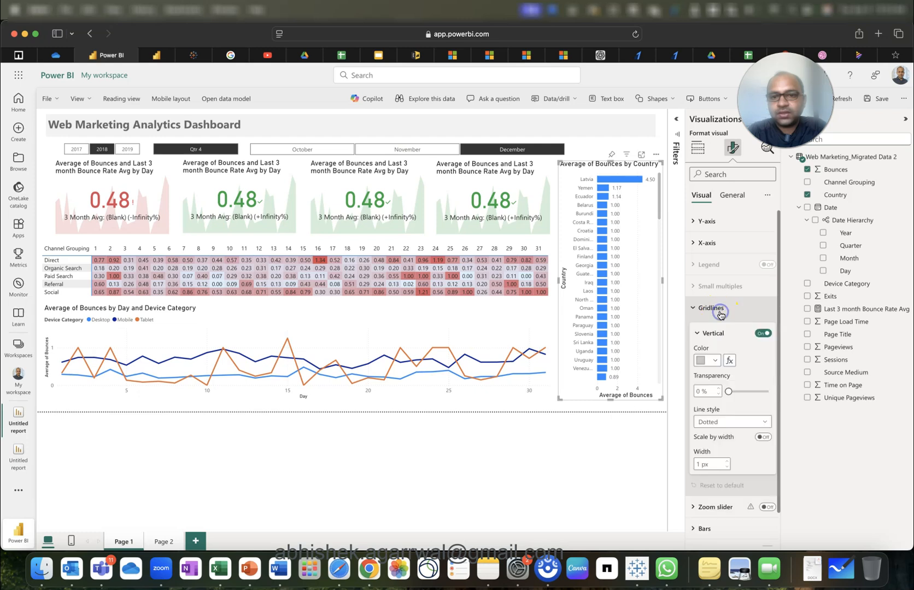
pyautogui.click(714, 360)
pyautogui.click(755, 371)
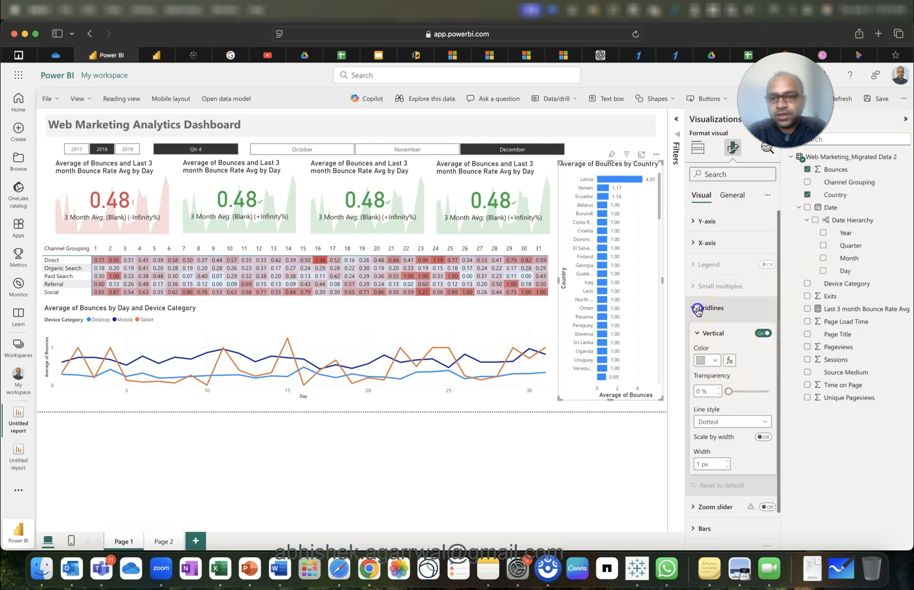
pyautogui.click(709, 308)
# Color the country chart's bars light grey.
pyautogui.click(703, 351)
pyautogui.scroll(-3, 733, 435)
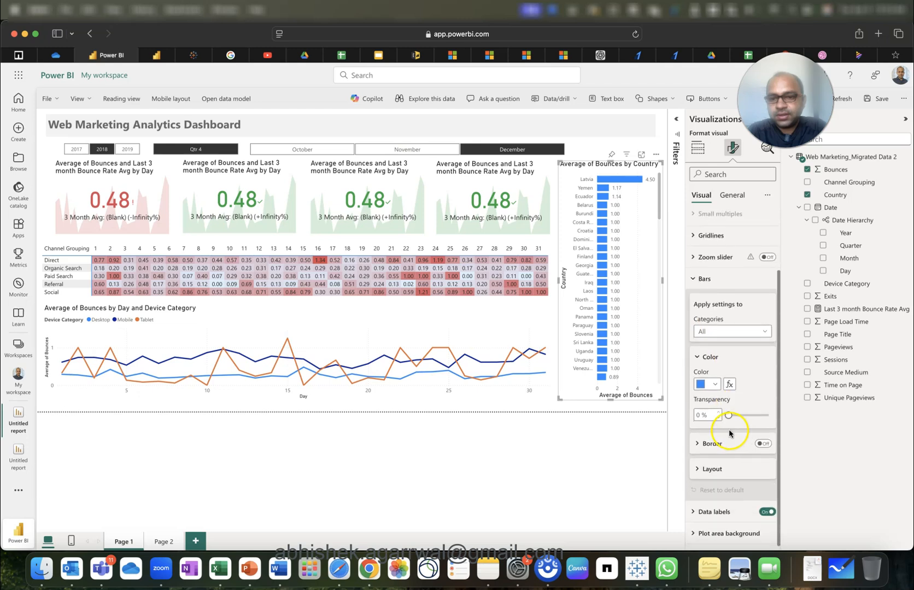
pyautogui.click(706, 386)
pyautogui.click(707, 278)
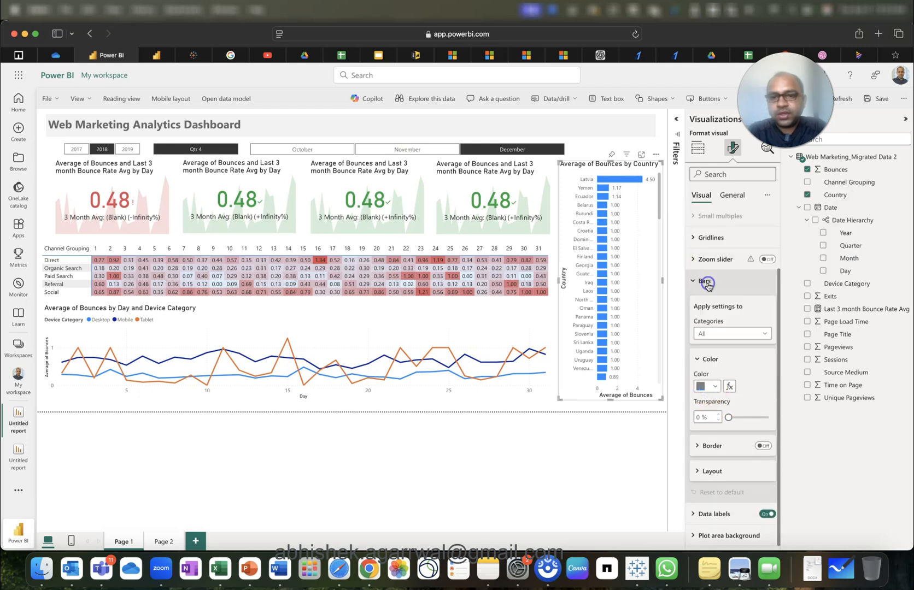
pyautogui.click(706, 386)
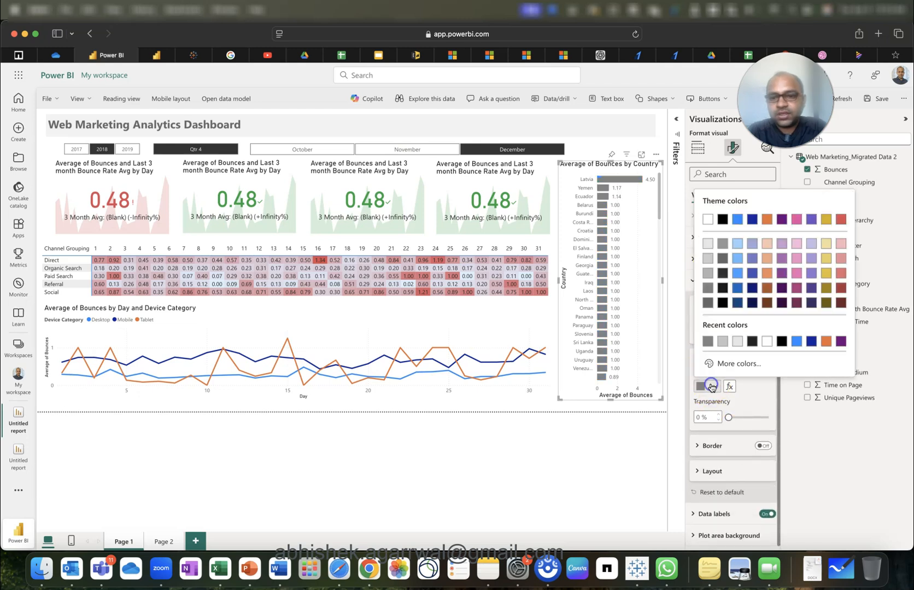
pyautogui.click(708, 277)
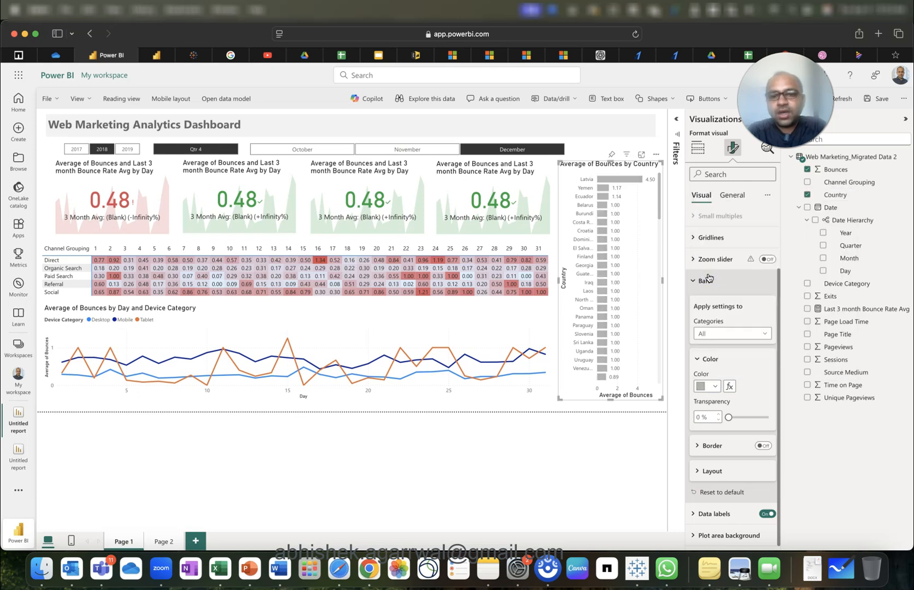
pyautogui.click(578, 409)
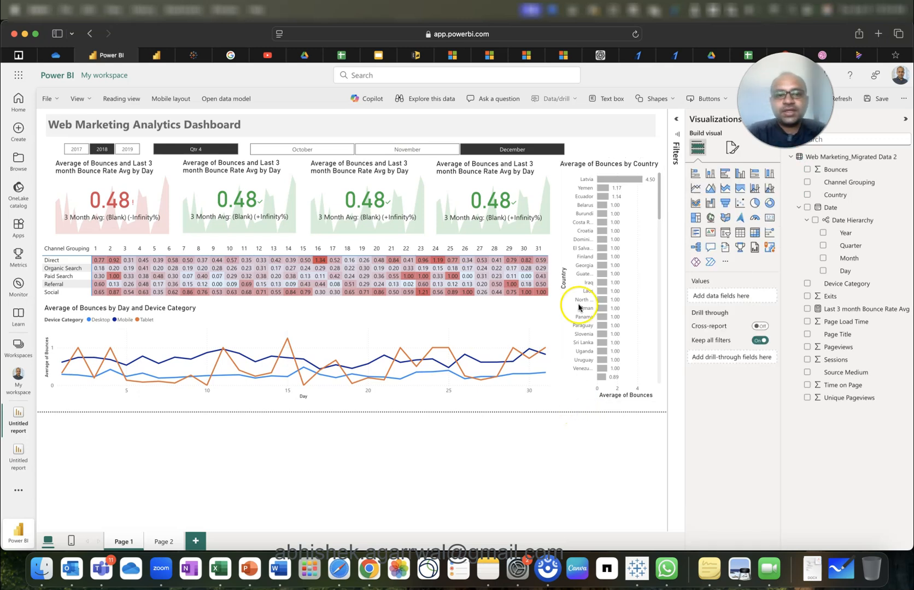
# Widen the month slicer so more months fit.
pyautogui.click(570, 147)
pyautogui.moveTo(570, 147); pyautogui.dragTo(655, 150)
pyautogui.click(541, 404)
# Clear Qtr 4 and filter the dashboard to 2018, March through July.
pyautogui.click(182, 148)
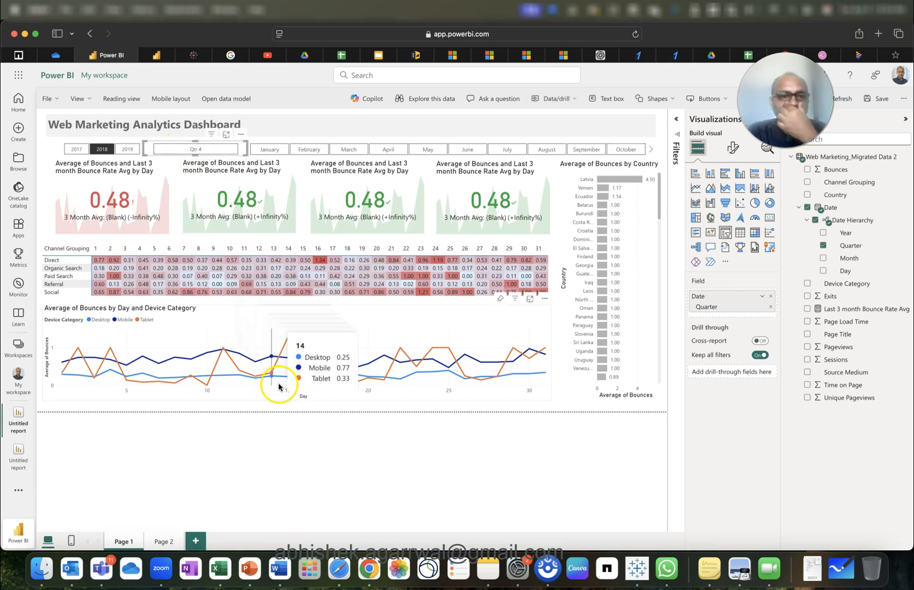
pyautogui.click(113, 153)
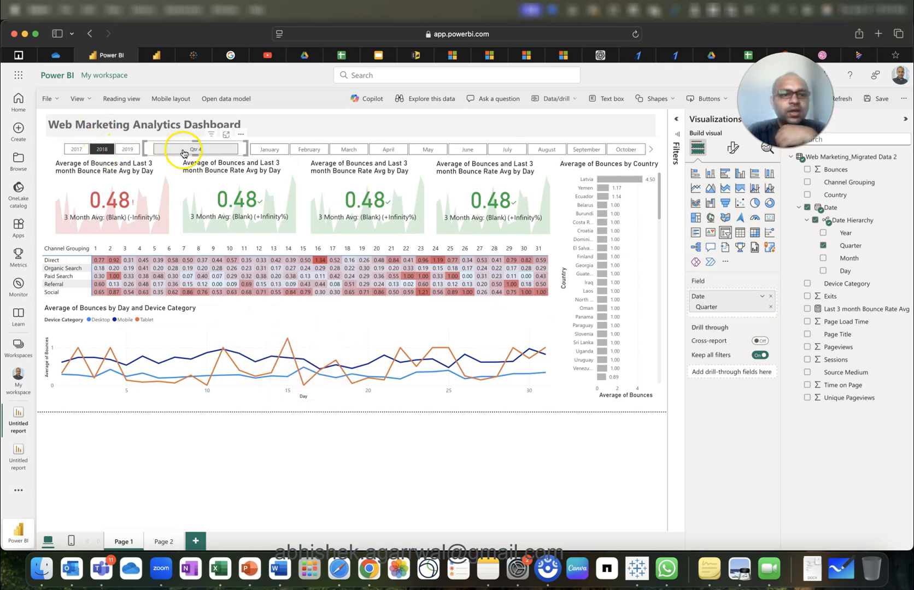
pyautogui.click(347, 148)
pyautogui.click(383, 150)
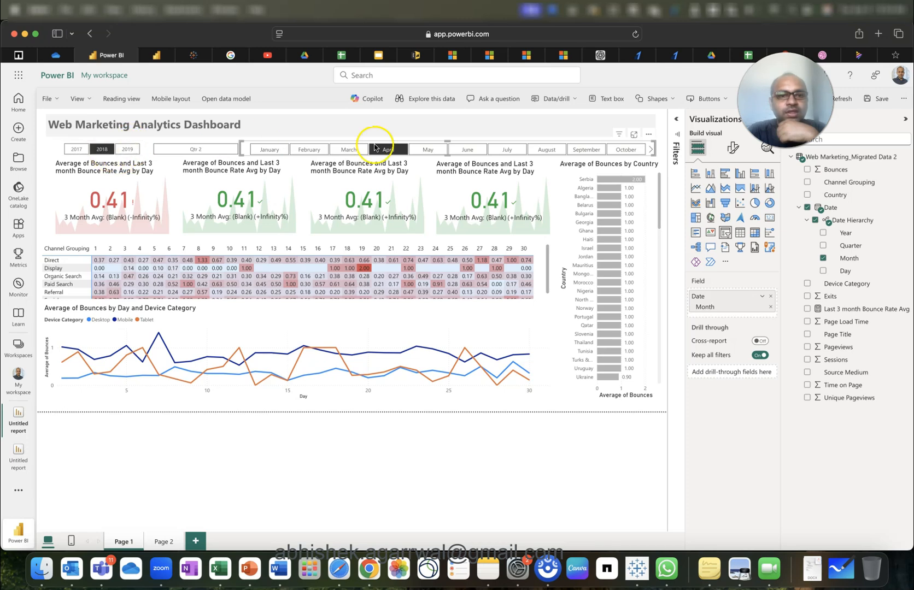
pyautogui.click(425, 150)
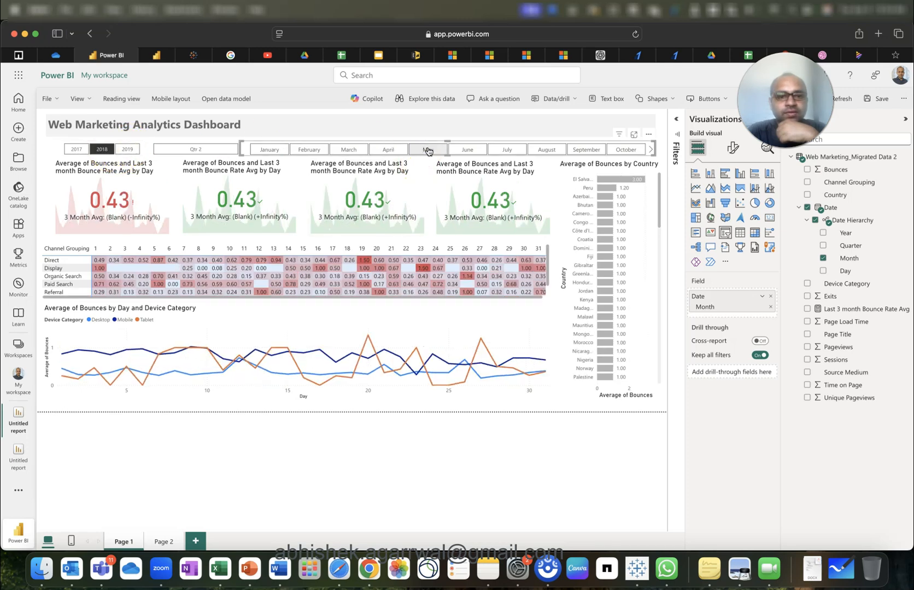
pyautogui.click(466, 151)
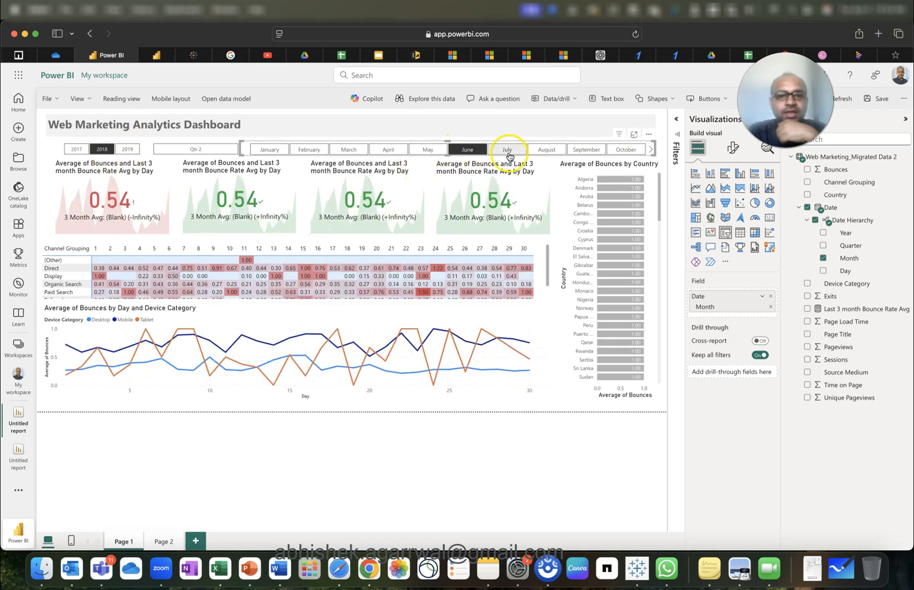
pyautogui.click(508, 152)
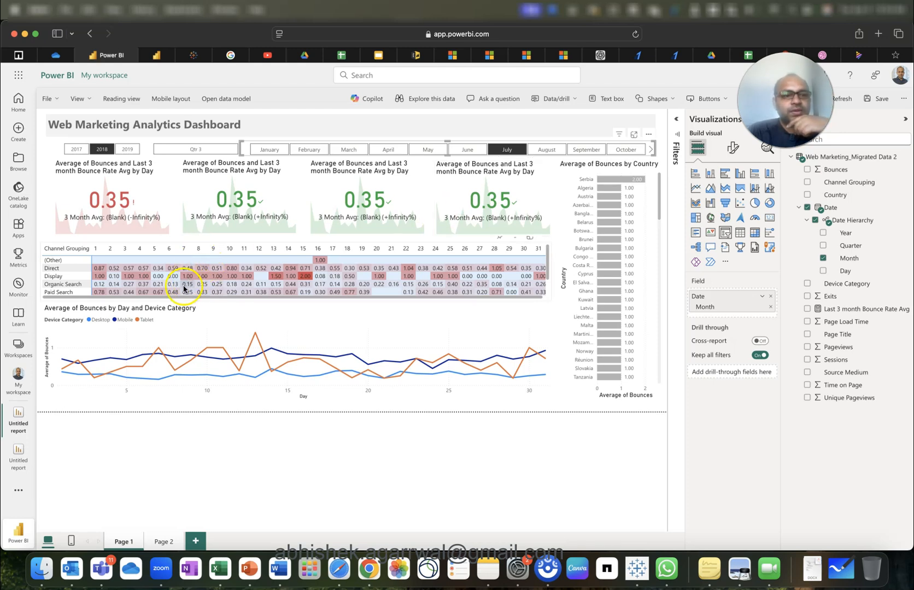
# Enlarge the bounce matrix to show the Referral and Social rows, then inspect the first three KPI cards.
pyautogui.click(546, 269)
pyautogui.moveTo(295, 300)
pyautogui.mouseDown()
pyautogui.moveTo(295, 318)
pyautogui.moveTo(301, 314)
pyautogui.mouseUp()
pyautogui.click(330, 331)
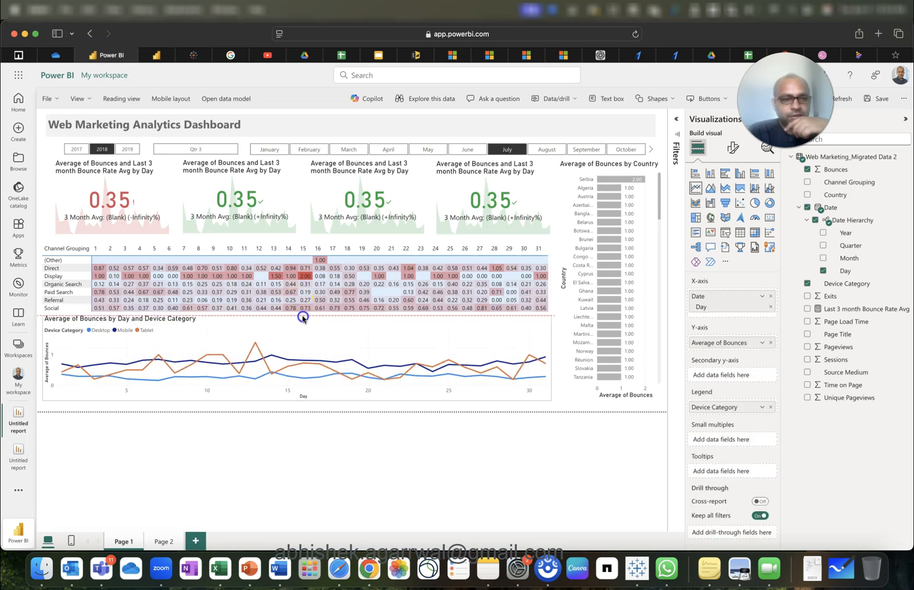
pyautogui.click(316, 261)
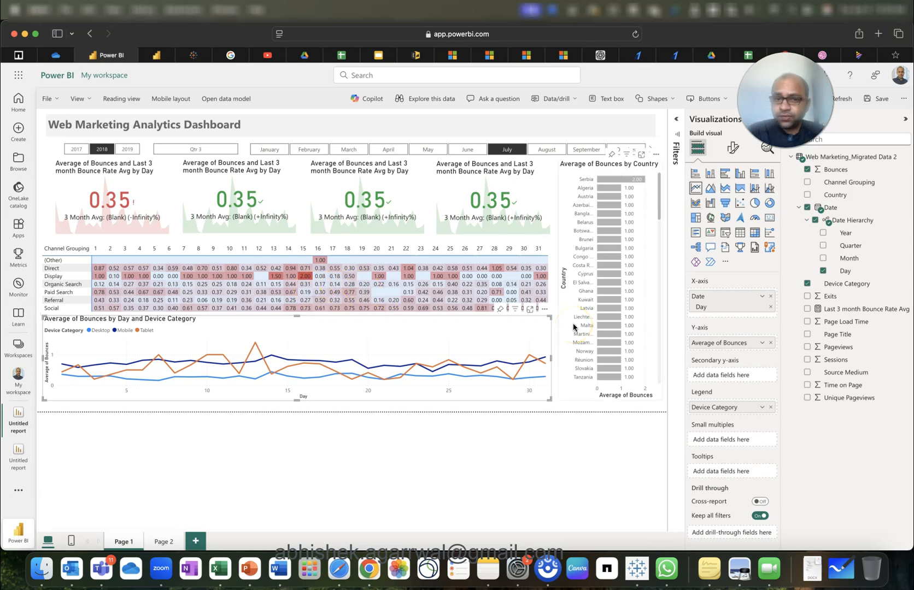
pyautogui.click(135, 201)
pyautogui.click(199, 201)
pyautogui.click(350, 212)
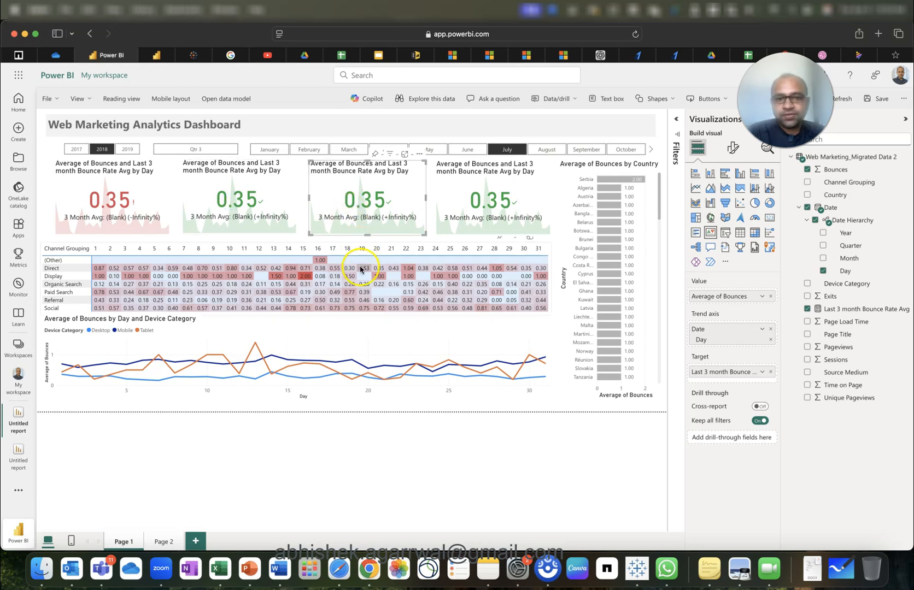
pyautogui.moveTo(375, 370)
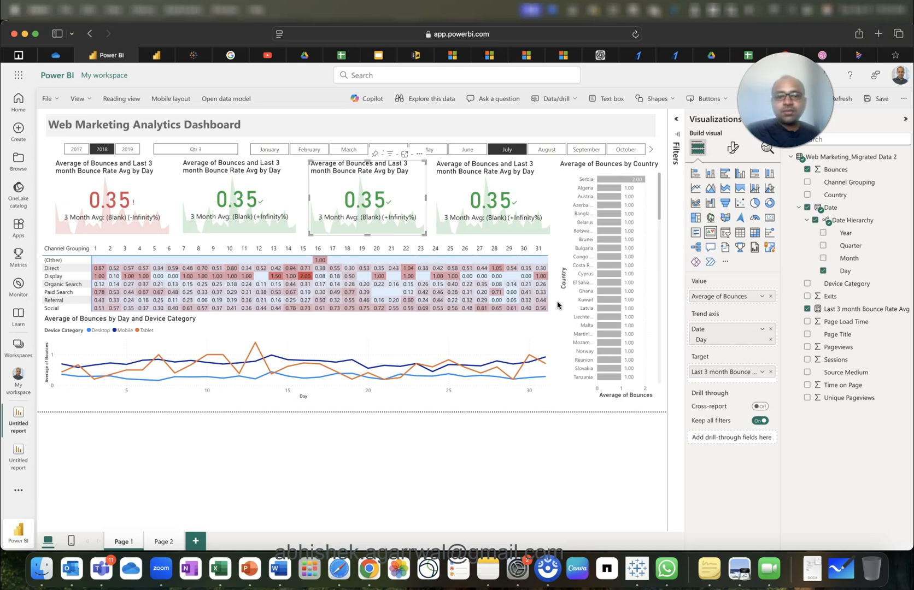
# Shrink the line chart from its top edge, then test and clear a Display channel filter.
pyautogui.click(538, 332)
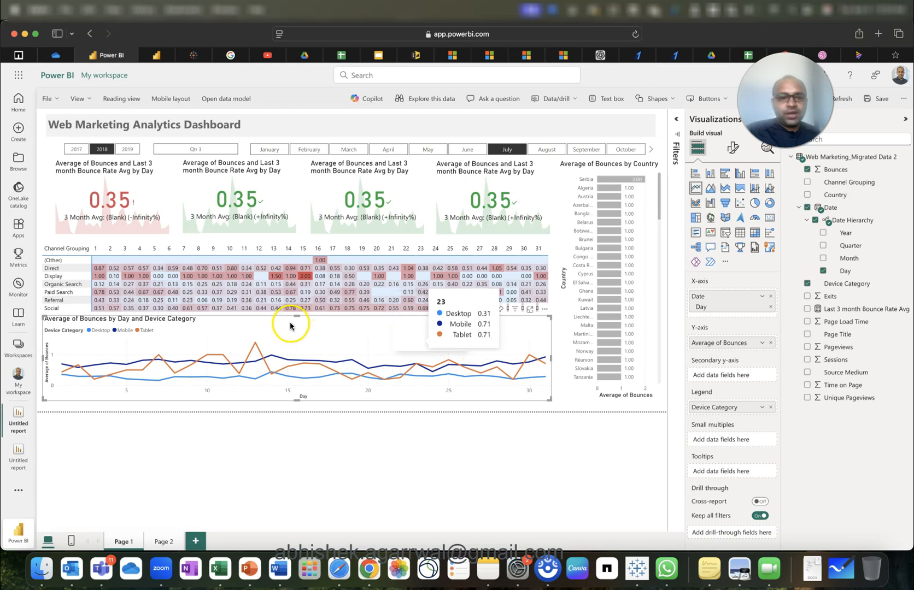
pyautogui.moveTo(296, 316); pyautogui.dragTo(296, 327)
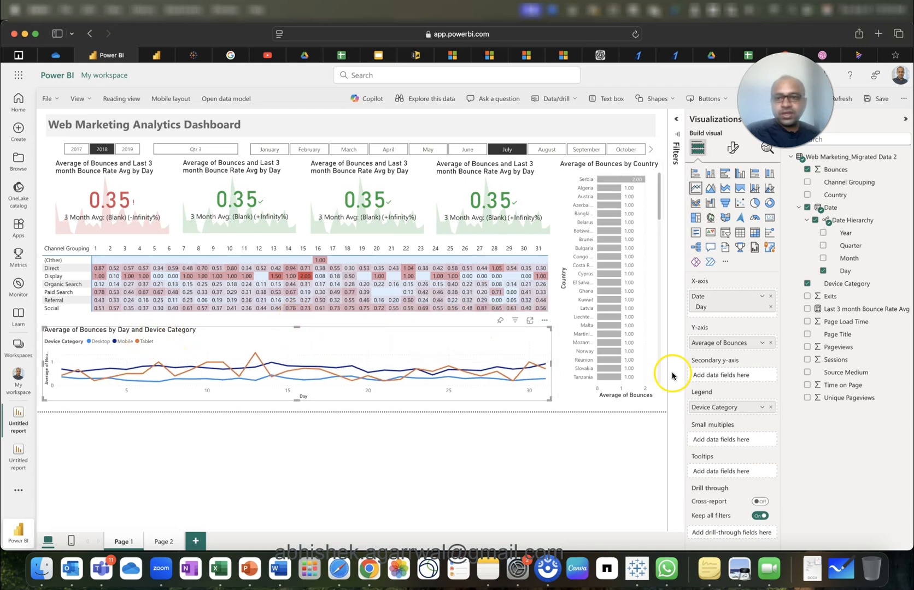
pyautogui.click(535, 344)
pyautogui.click(58, 279)
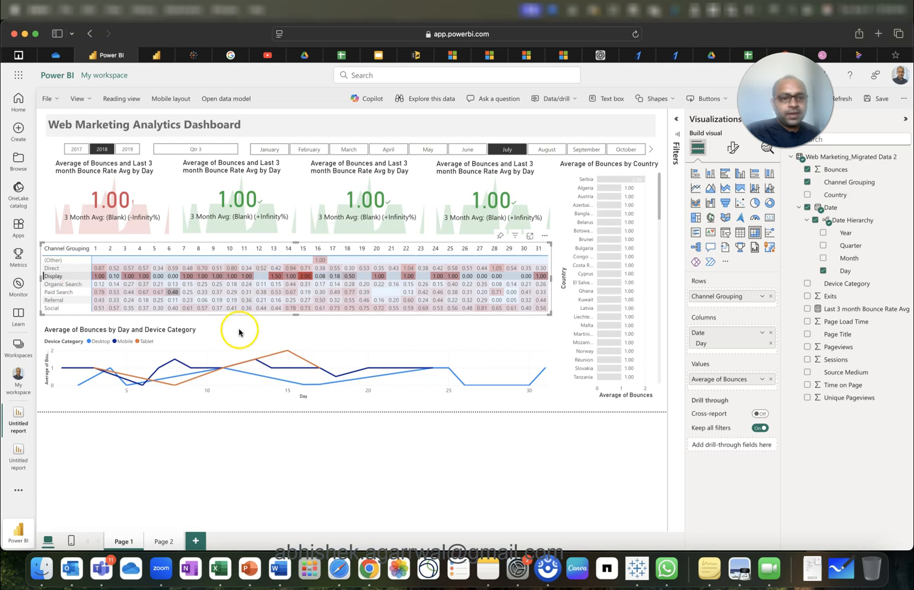
pyautogui.click(68, 278)
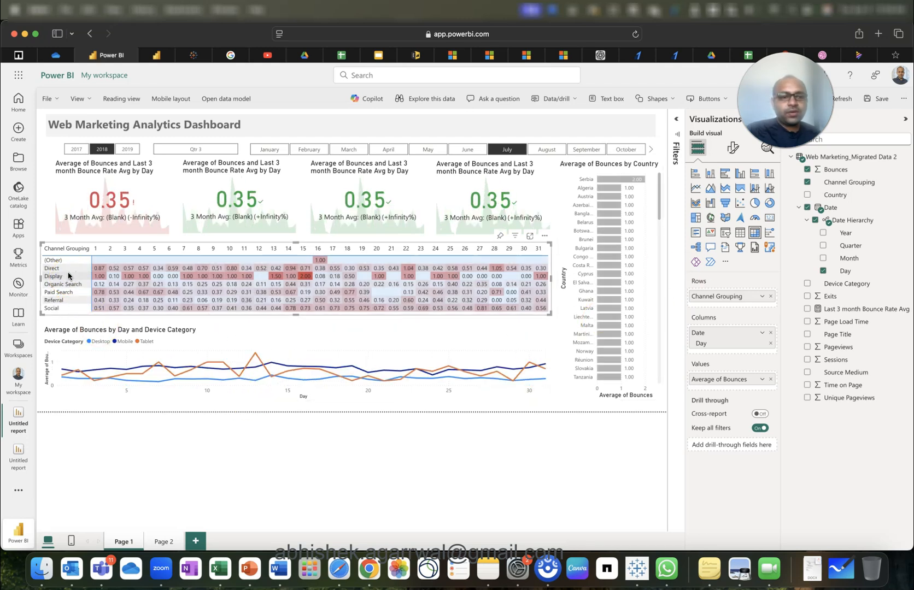